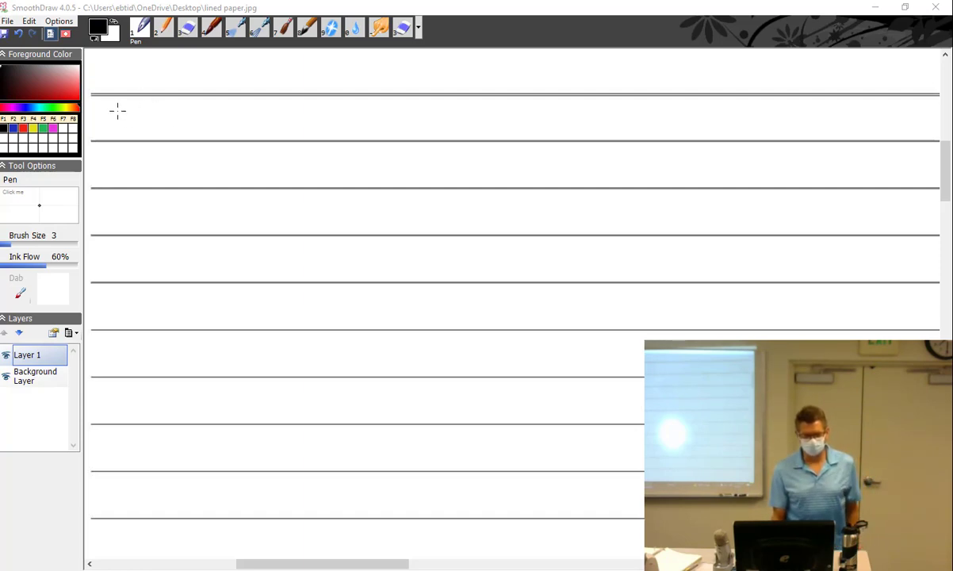
- Handwrite the heading '17. Power factors' on the top line and the label 'a' beneath it
drag(121, 106, 115, 131)
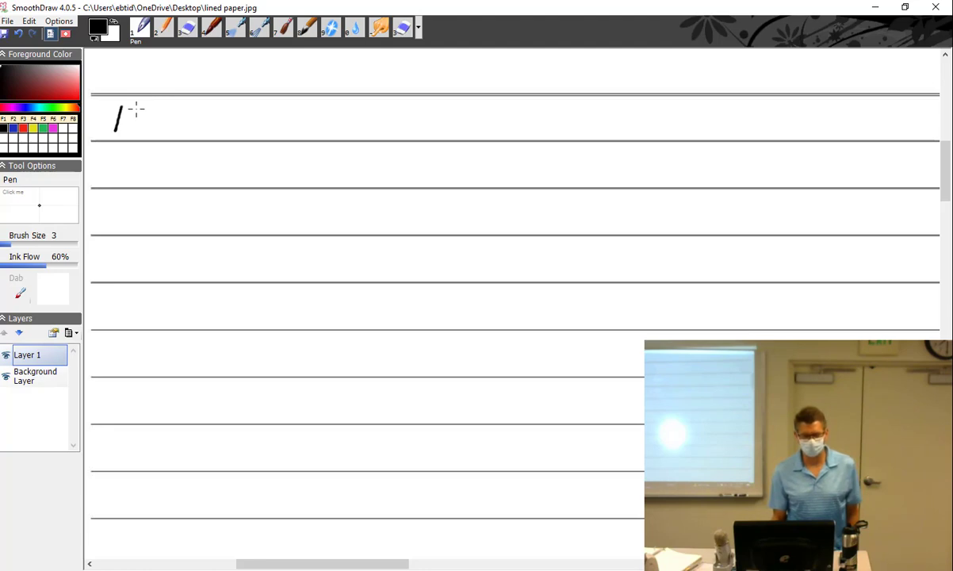
drag(133, 111, 136, 131)
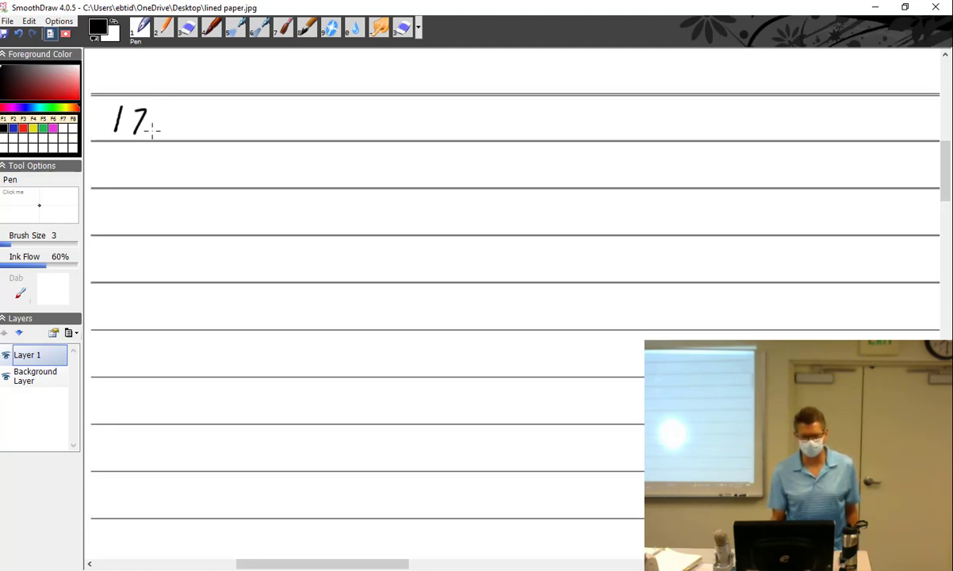
click(148, 132)
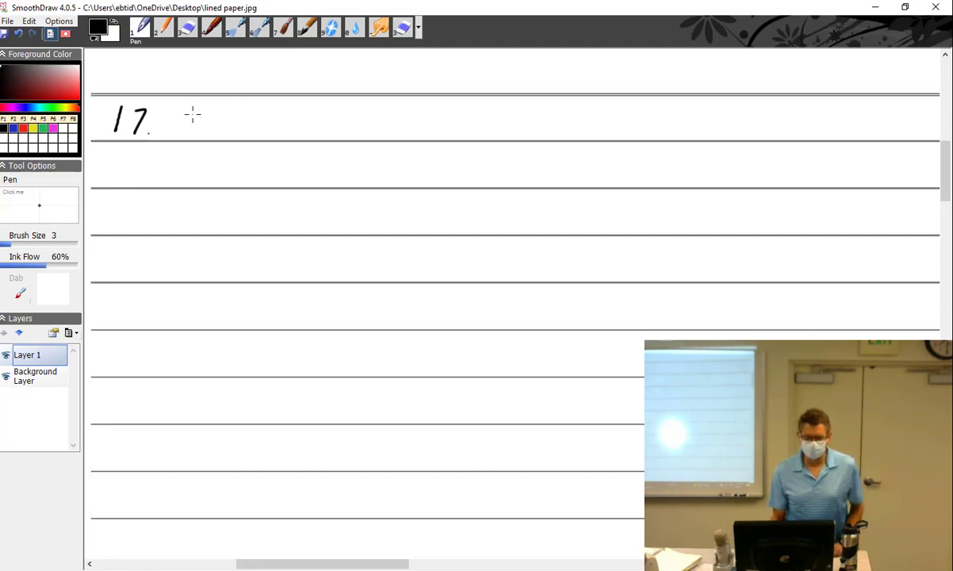
mouse_move(191, 113)
mouse_down()
mouse_move(224, 134)
mouse_move(245, 121)
mouse_move(298, 127)
mouse_move(319, 112)
mouse_move(347, 113)
mouse_up()
drag(361, 115, 354, 131)
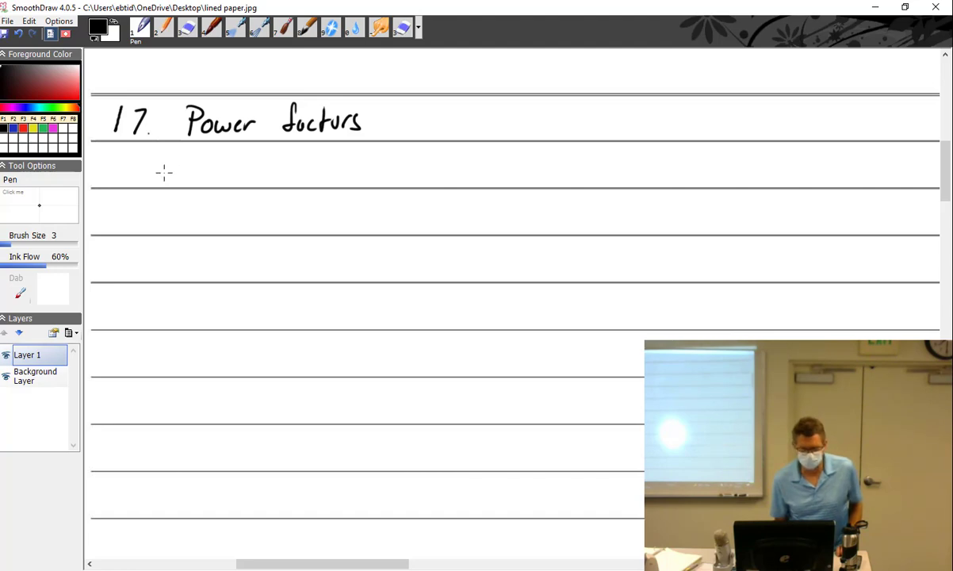
drag(164, 172, 206, 182)
- Write 'There are 2 types of power used to describe work in an AC circuit' and start 'b True Power'
mouse_move(198, 160)
mouse_down()
mouse_move(221, 175)
mouse_move(243, 172)
mouse_move(238, 185)
mouse_move(262, 169)
mouse_move(314, 182)
mouse_move(352, 159)
mouse_move(344, 182)
mouse_move(375, 174)
mouse_move(383, 194)
mouse_move(406, 172)
mouse_move(423, 181)
mouse_move(462, 173)
mouse_move(488, 193)
mouse_move(518, 175)
mouse_move(525, 184)
mouse_move(556, 173)
mouse_move(592, 178)
mouse_move(630, 164)
mouse_move(714, 173)
mouse_move(717, 181)
mouse_move(756, 169)
mouse_move(774, 180)
mouse_move(868, 174)
mouse_up()
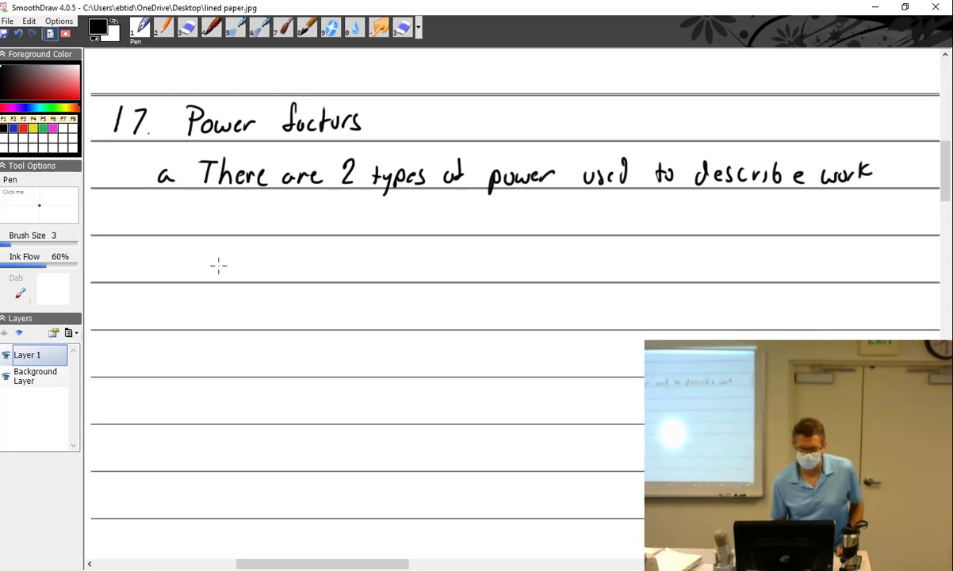
mouse_move(148, 221)
mouse_down()
mouse_move(289, 230)
mouse_move(299, 218)
mouse_move(318, 226)
mouse_move(354, 207)
mouse_up()
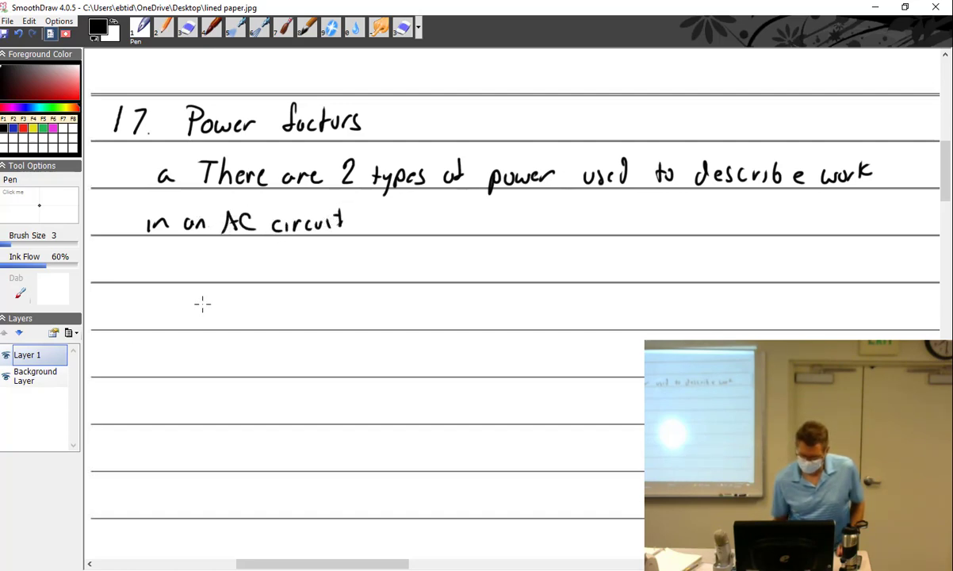
mouse_move(159, 252)
mouse_down()
mouse_move(158, 273)
mouse_move(198, 279)
mouse_up()
mouse_move(189, 259)
mouse_down()
mouse_move(280, 282)
mouse_move(286, 266)
mouse_move(307, 274)
mouse_move(418, 266)
mouse_move(422, 273)
mouse_move(437, 257)
mouse_move(437, 268)
mouse_move(465, 276)
mouse_up()
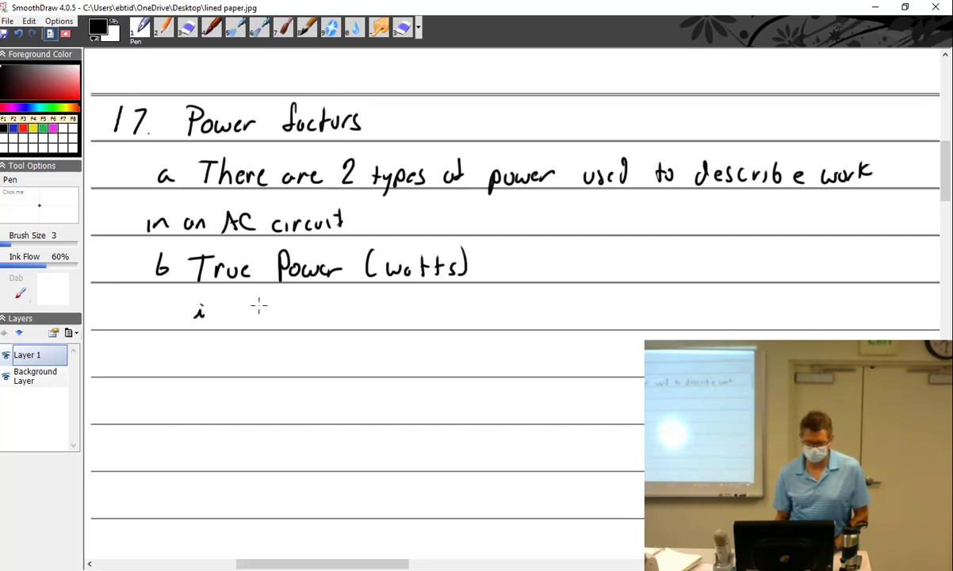
- Write 'the actual amount of power consumed by resistance' after numeral i
drag(246, 299, 242, 318)
mouse_move(240, 308)
mouse_down()
mouse_move(268, 321)
mouse_move(290, 306)
mouse_move(351, 317)
mouse_move(380, 305)
mouse_move(420, 322)
mouse_move(510, 309)
mouse_move(720, 316)
mouse_up()
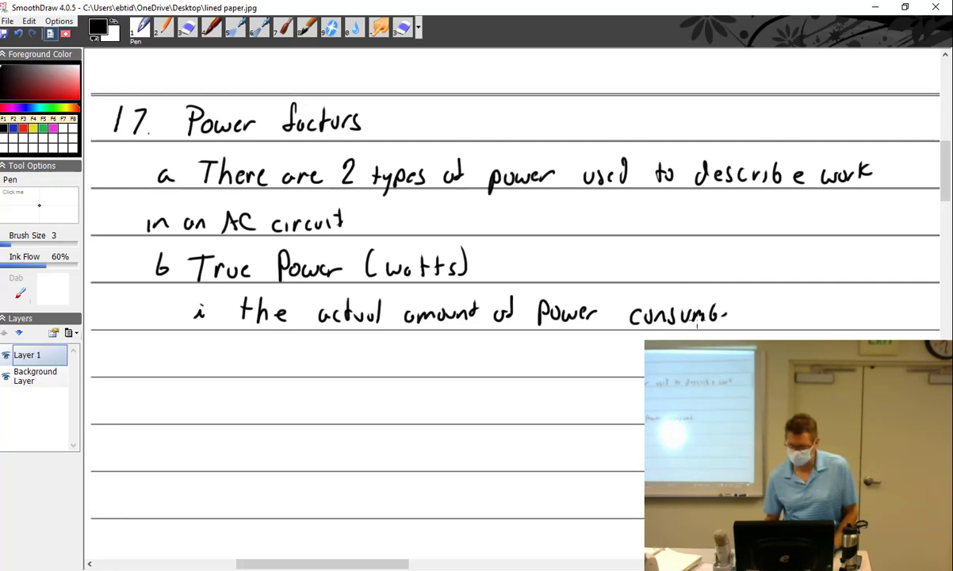
mouse_move(719, 315)
mouse_down()
mouse_move(762, 321)
mouse_move(770, 331)
mouse_move(807, 312)
mouse_up()
mouse_move(809, 318)
mouse_down()
mouse_move(856, 326)
mouse_move(896, 315)
mouse_up()
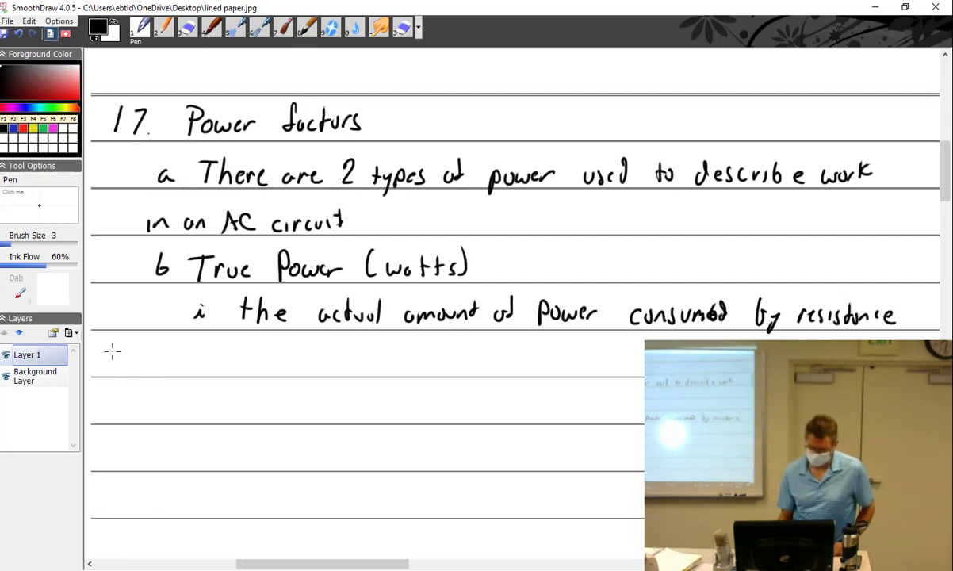
- Add '(not accounting XL or XC)' on the next line and start numeral ii below
drag(196, 351, 194, 372)
mouse_move(207, 369)
mouse_down()
mouse_move(216, 359)
mouse_move(230, 369)
mouse_up()
mouse_move(224, 359)
mouse_down()
mouse_move(275, 369)
mouse_move(337, 361)
mouse_move(337, 379)
mouse_up()
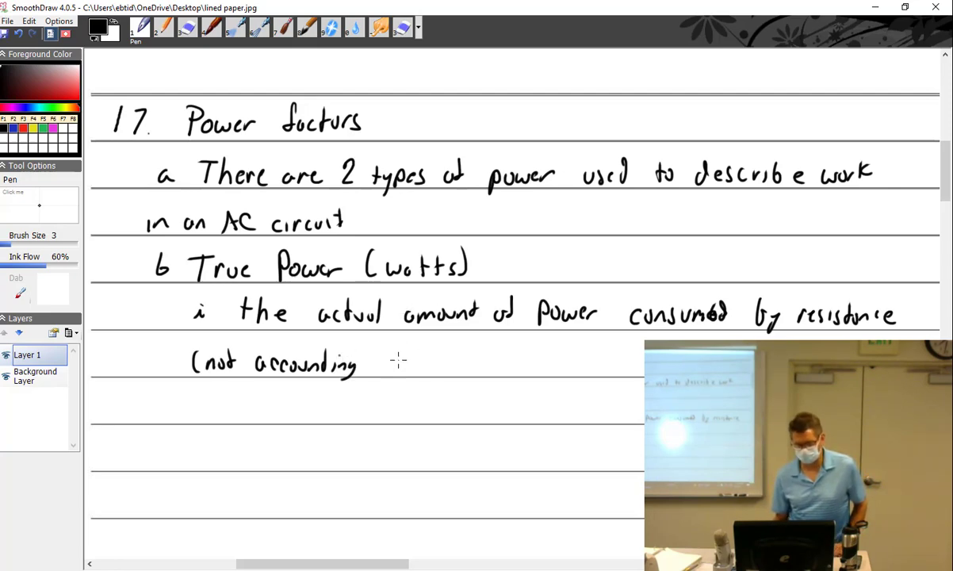
drag(388, 354, 404, 372)
mouse_move(403, 355)
mouse_down()
mouse_move(389, 373)
mouse_move(495, 373)
mouse_up()
mouse_move(495, 354)
mouse_down()
mouse_move(478, 373)
mouse_move(512, 372)
mouse_move(521, 385)
mouse_up()
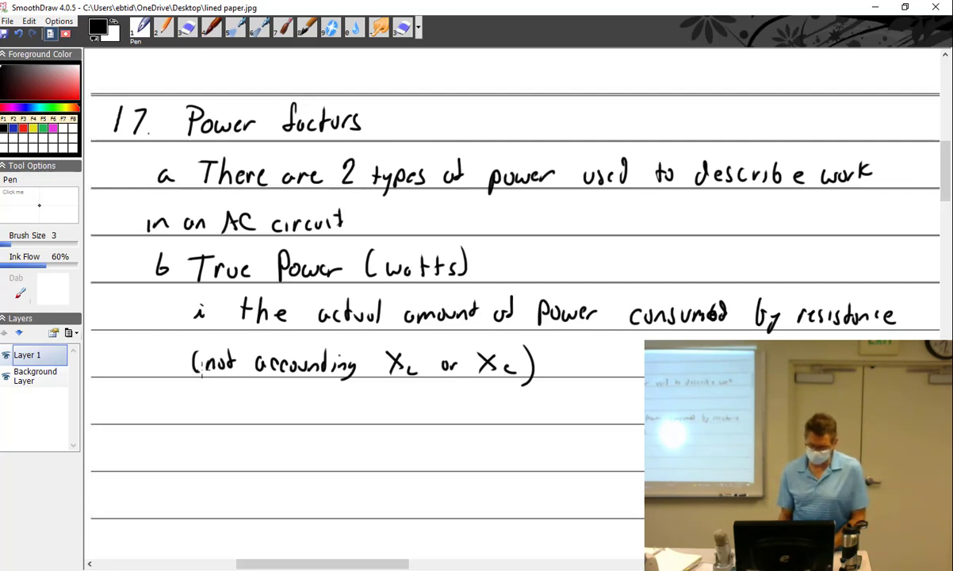
mouse_move(196, 406)
mouse_down()
mouse_move(207, 416)
mouse_move(270, 409)
mouse_up()
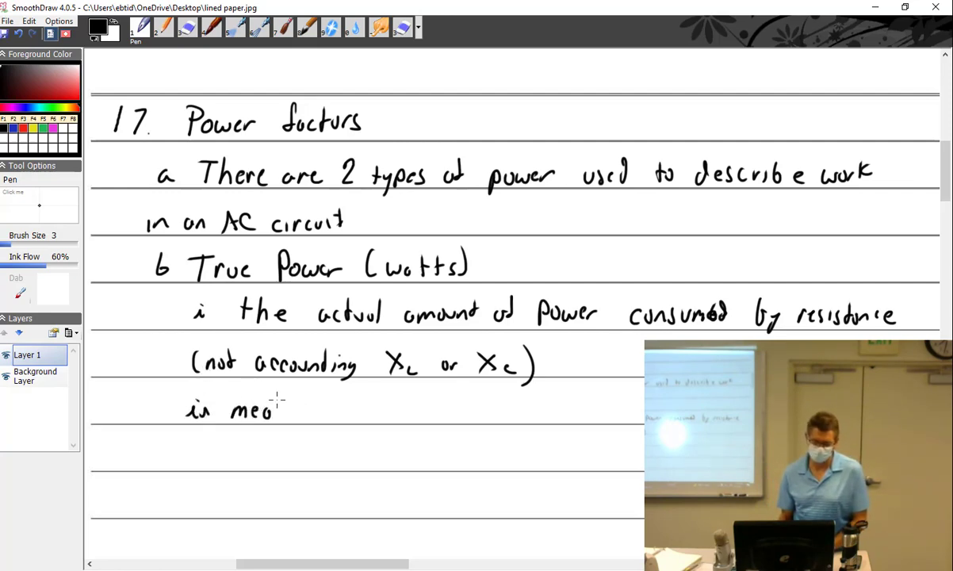
- Undo the mistaken strokes and write 'is expressed in Watts' after ii
key(ctrl+z)
key(ctrl+z)
key(ctrl+z)
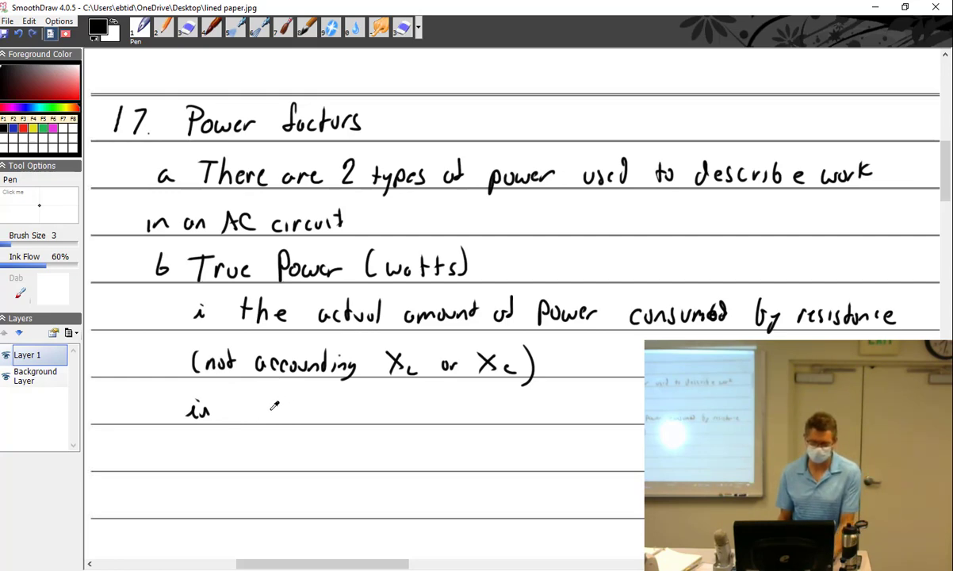
drag(243, 411, 238, 419)
mouse_move(247, 407)
mouse_down()
mouse_move(296, 411)
mouse_move(288, 422)
mouse_move(316, 416)
mouse_up()
drag(321, 412, 346, 417)
mouse_move(351, 419)
mouse_down()
mouse_move(401, 418)
mouse_move(415, 397)
mouse_move(428, 417)
mouse_up()
drag(435, 395, 435, 417)
mouse_move(430, 403)
mouse_down()
mouse_move(442, 401)
mouse_move(445, 417)
mouse_up()
drag(441, 403, 452, 401)
drag(460, 406, 455, 414)
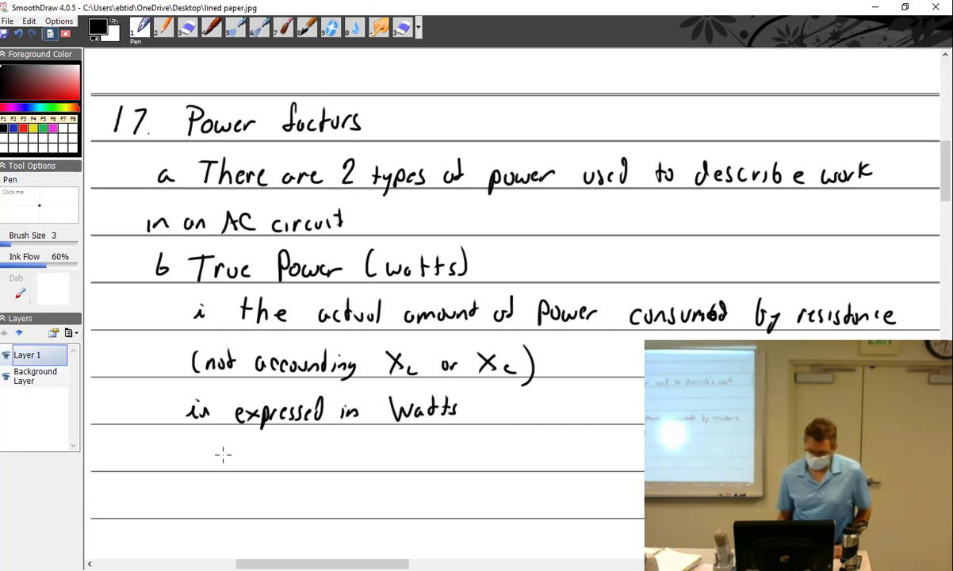
- Write 'iii symbol is P' on the next line
drag(198, 452, 200, 466)
mouse_move(207, 453)
mouse_down()
mouse_move(211, 466)
mouse_move(261, 475)
mouse_move(314, 457)
mouse_up()
mouse_move(323, 444)
mouse_down()
mouse_move(322, 468)
mouse_move(358, 466)
mouse_up()
mouse_move(384, 443)
mouse_down()
mouse_move(386, 468)
mouse_move(387, 456)
mouse_up()
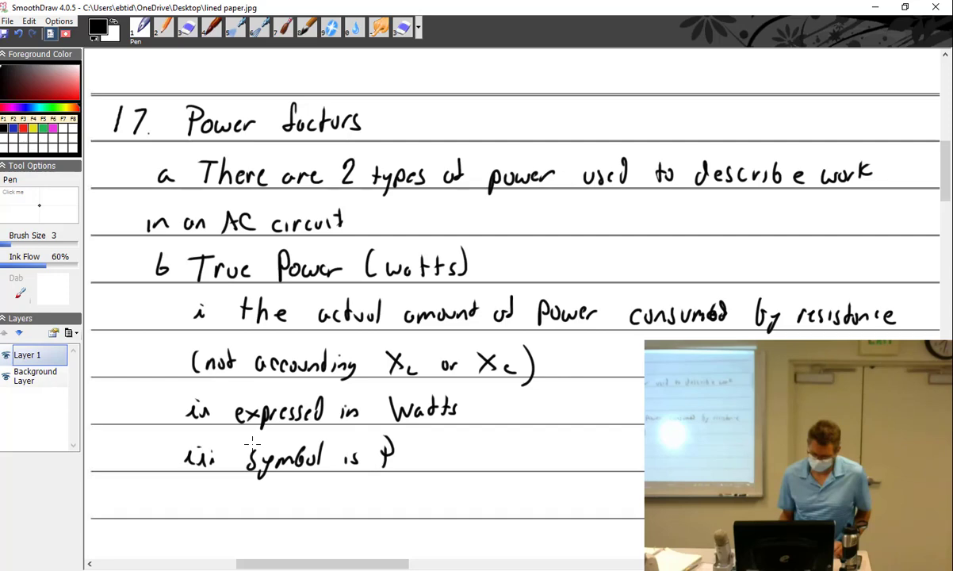
- Write the formula 'P_T = I²R' and scroll the page down
mouse_move(222, 490)
mouse_down()
mouse_move(221, 517)
mouse_move(224, 500)
mouse_up()
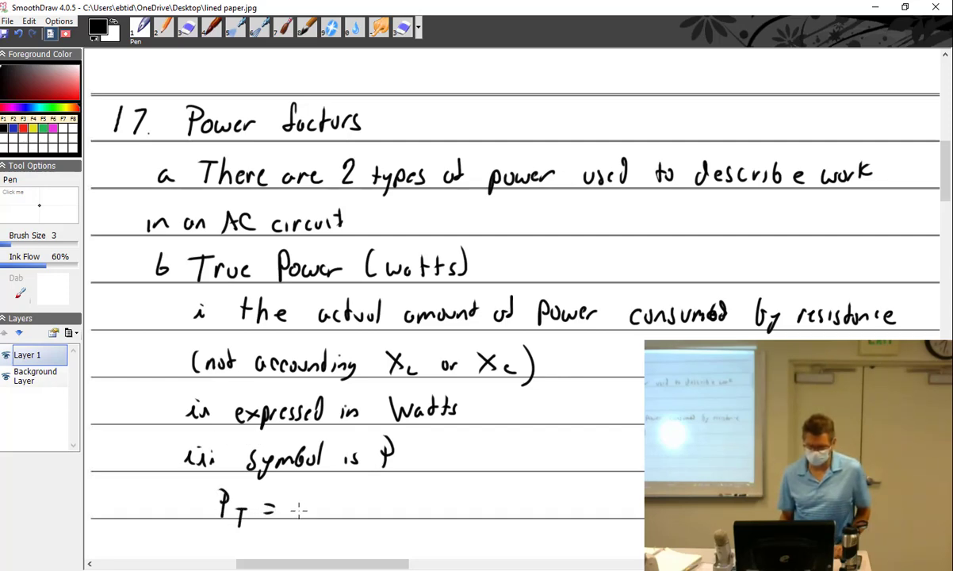
mouse_move(301, 496)
mouse_down()
mouse_move(301, 517)
mouse_move(310, 494)
mouse_move(357, 516)
mouse_up()
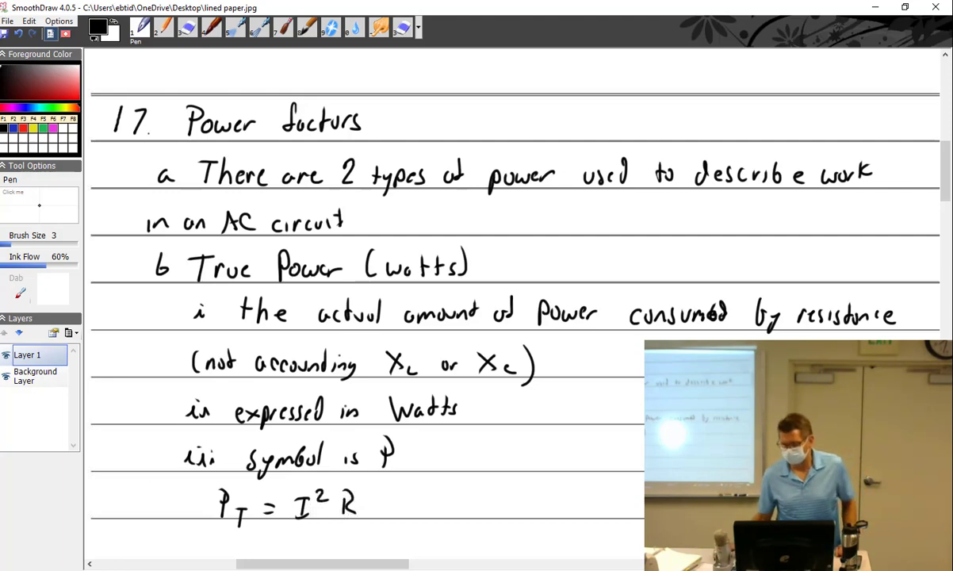
drag(946, 176, 950, 204)
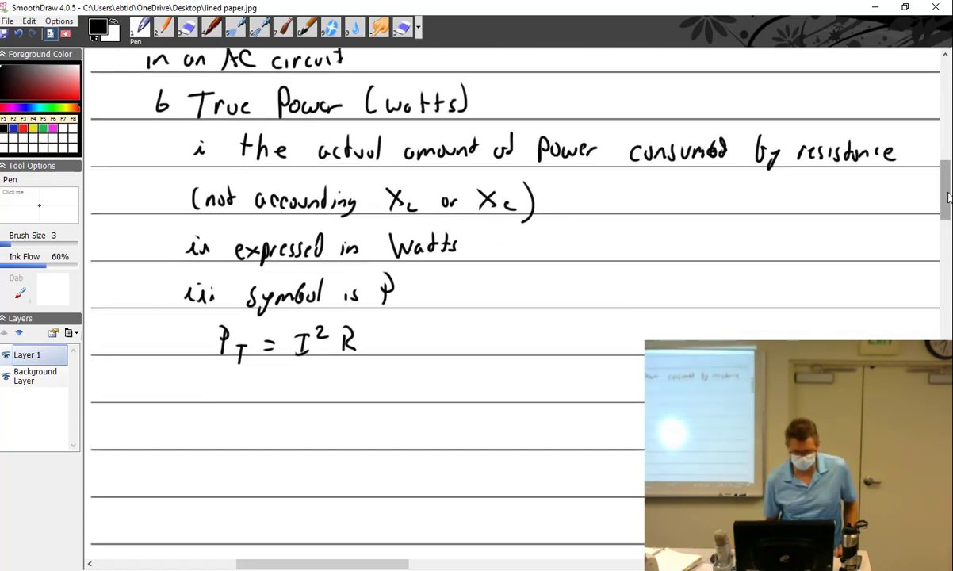
- Write 'C Apparent Power' below the formula and 'It is the power consumed by the' beneath it
mouse_move(155, 372)
mouse_down()
mouse_move(157, 393)
mouse_move(341, 382)
mouse_move(399, 394)
mouse_move(406, 386)
mouse_up()
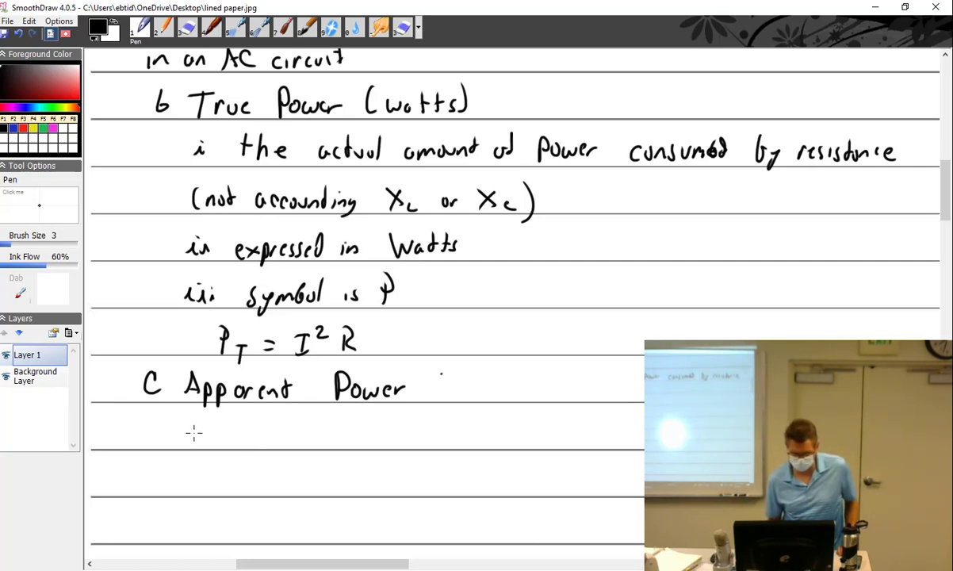
mouse_move(194, 430)
mouse_down()
mouse_move(194, 442)
mouse_move(215, 444)
mouse_move(305, 432)
mouse_move(453, 438)
mouse_move(495, 428)
mouse_up()
drag(521, 420, 529, 444)
drag(528, 432, 531, 452)
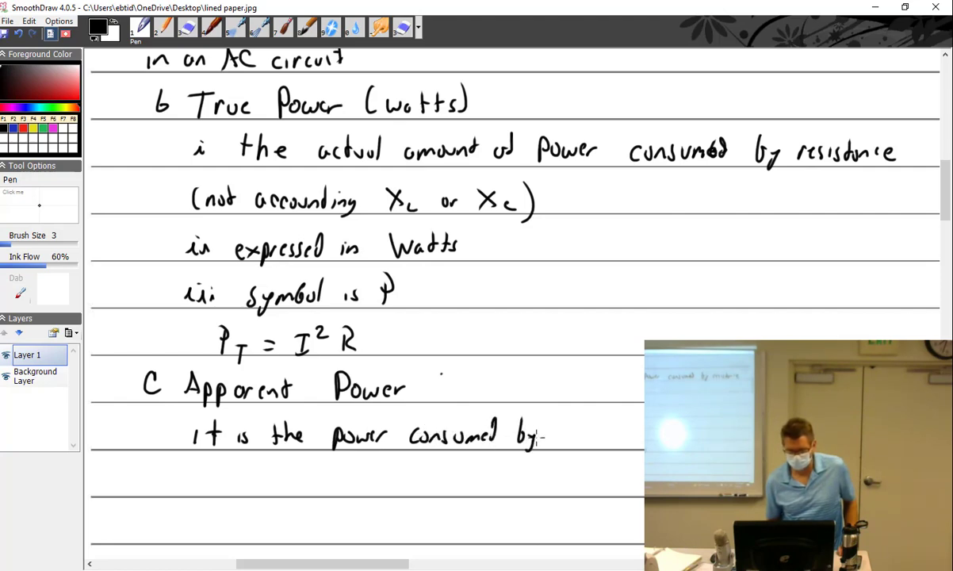
drag(571, 422, 569, 446)
drag(565, 432, 591, 446)
drag(593, 438, 603, 444)
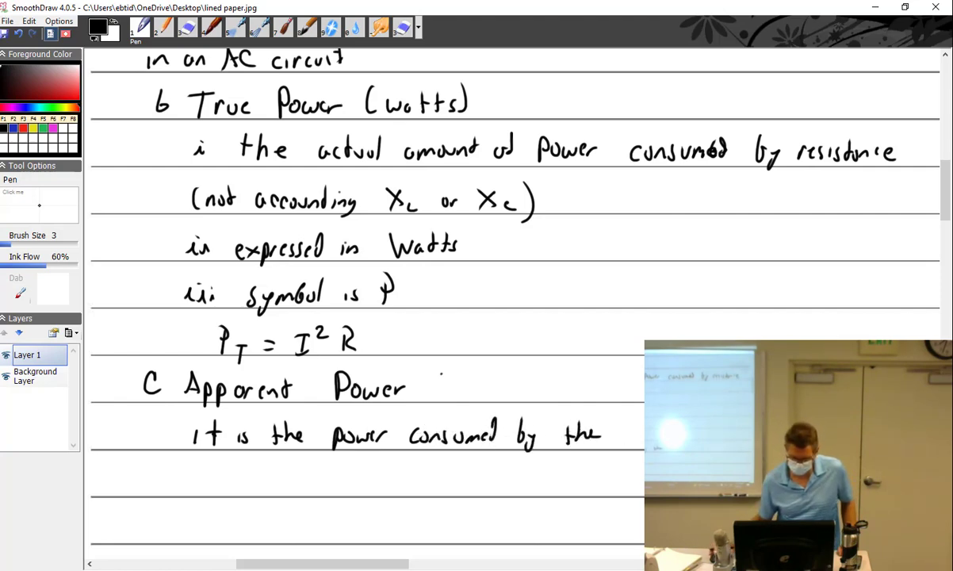
- Continue with 'entire circuit resistance and reactance (function of' and add '- a product of Volts and Amps'
scroll(365, 301, down, 3)
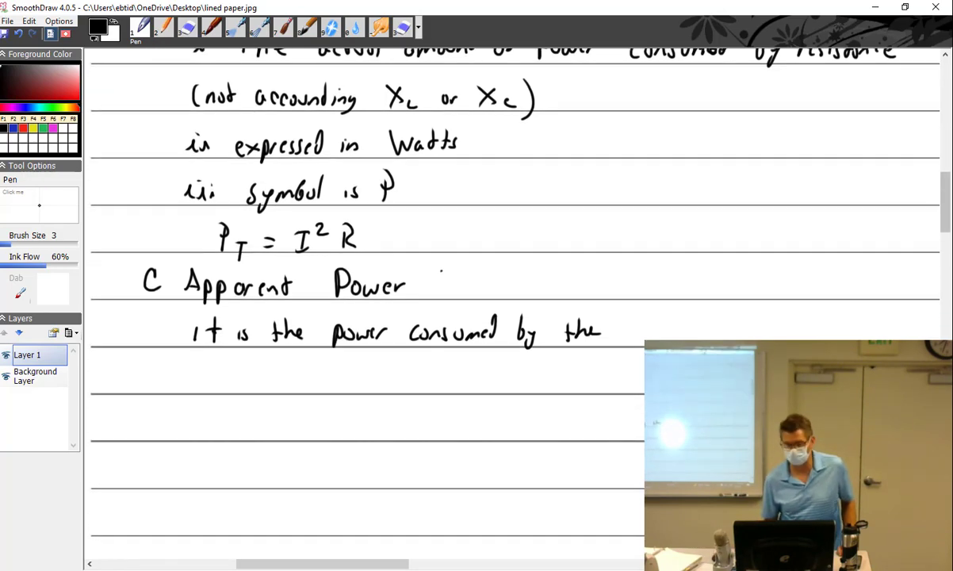
mouse_move(615, 330)
mouse_down()
mouse_move(645, 318)
mouse_move(664, 331)
mouse_move(767, 337)
mouse_up()
drag(760, 327, 772, 325)
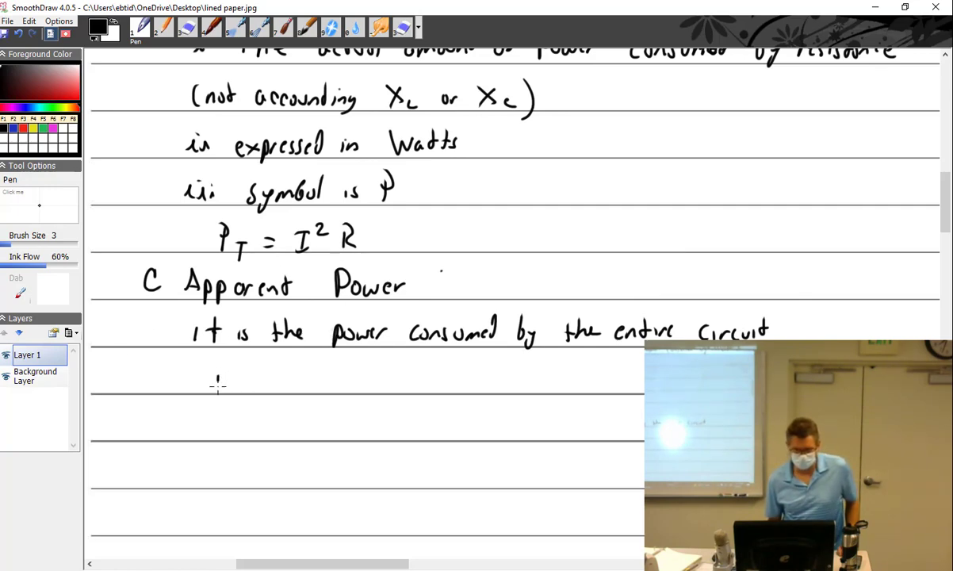
mouse_move(217, 384)
mouse_down()
mouse_move(344, 383)
mouse_move(364, 368)
mouse_move(480, 380)
mouse_move(437, 392)
mouse_up()
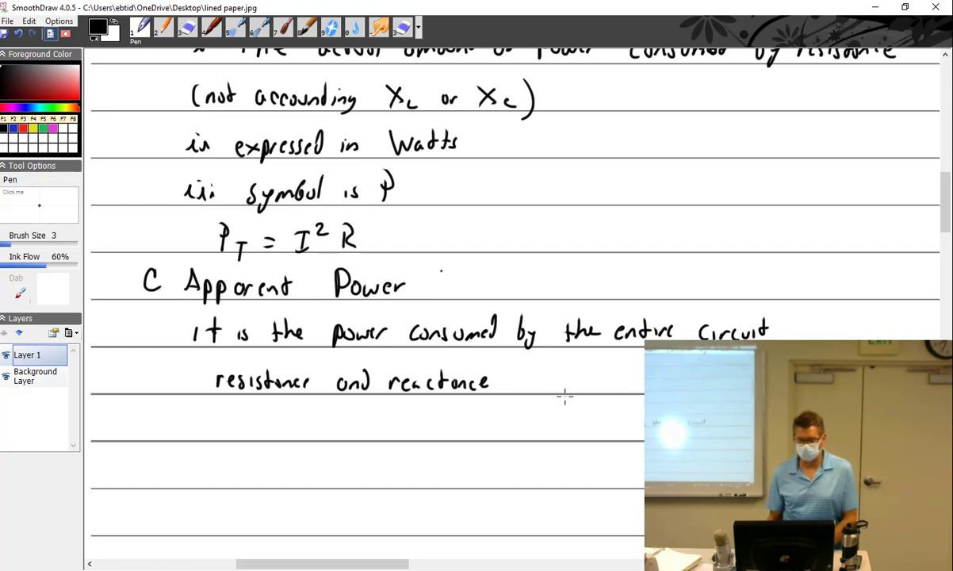
mouse_move(521, 377)
mouse_down()
mouse_move(546, 370)
mouse_move(557, 382)
mouse_move(600, 389)
mouse_move(639, 379)
mouse_up()
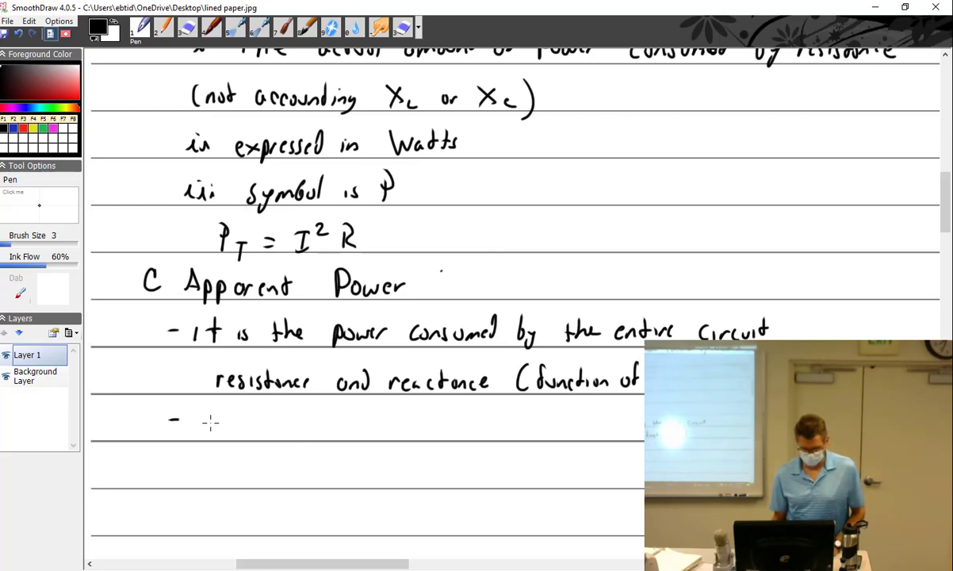
mouse_move(210, 423)
mouse_down()
mouse_move(346, 427)
mouse_move(364, 424)
mouse_move(362, 411)
mouse_move(354, 434)
mouse_up()
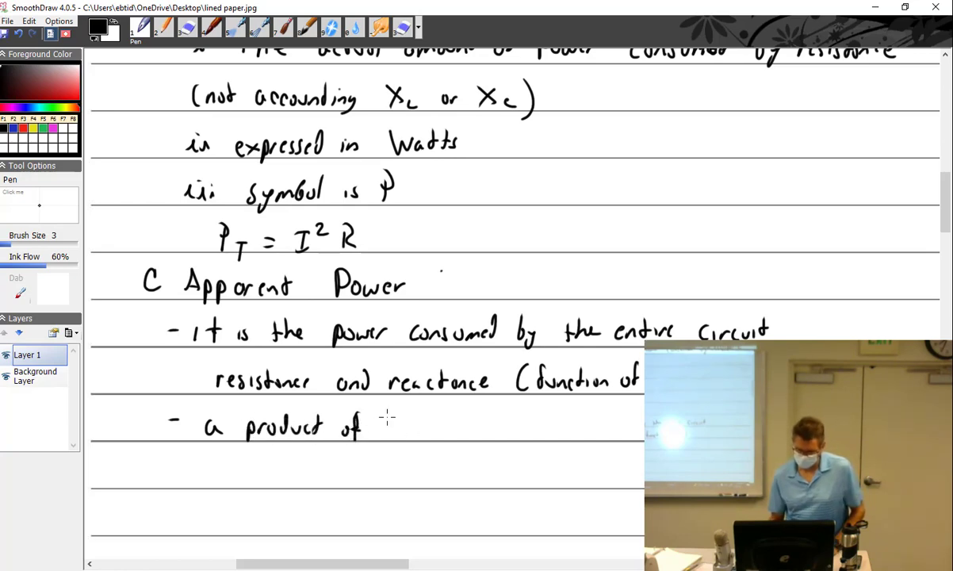
mouse_move(390, 423)
mouse_down()
mouse_move(432, 418)
mouse_move(444, 432)
mouse_move(508, 429)
mouse_move(517, 409)
mouse_move(517, 429)
mouse_move(561, 428)
mouse_up()
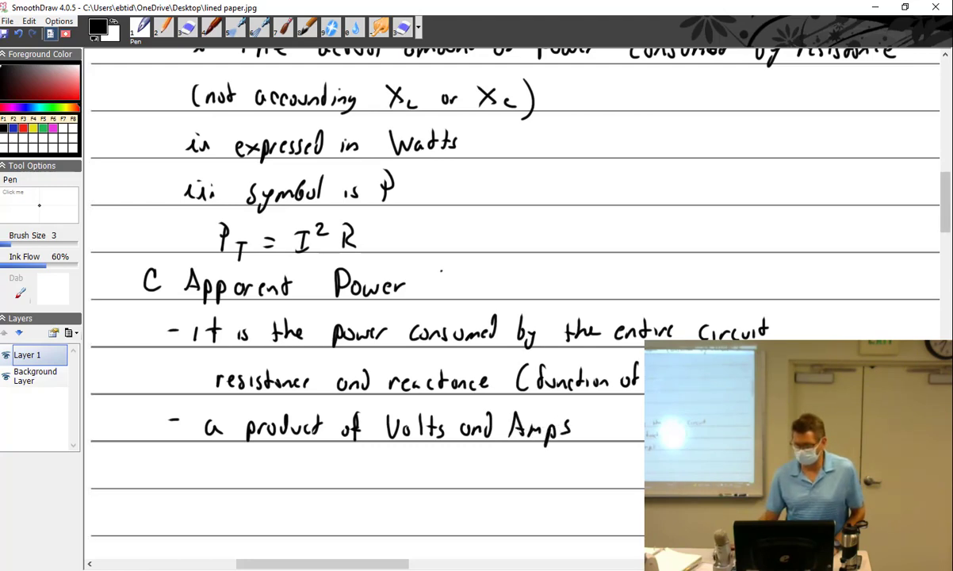
- Finish the bullet with 'without reference to Phase angle'
scroll(475, 278, down, 3)
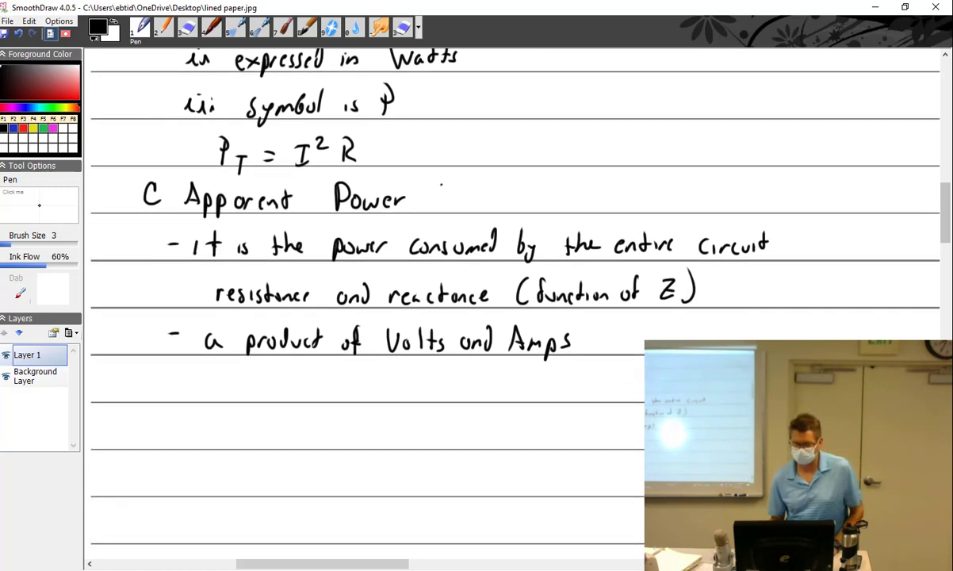
drag(601, 338, 646, 335)
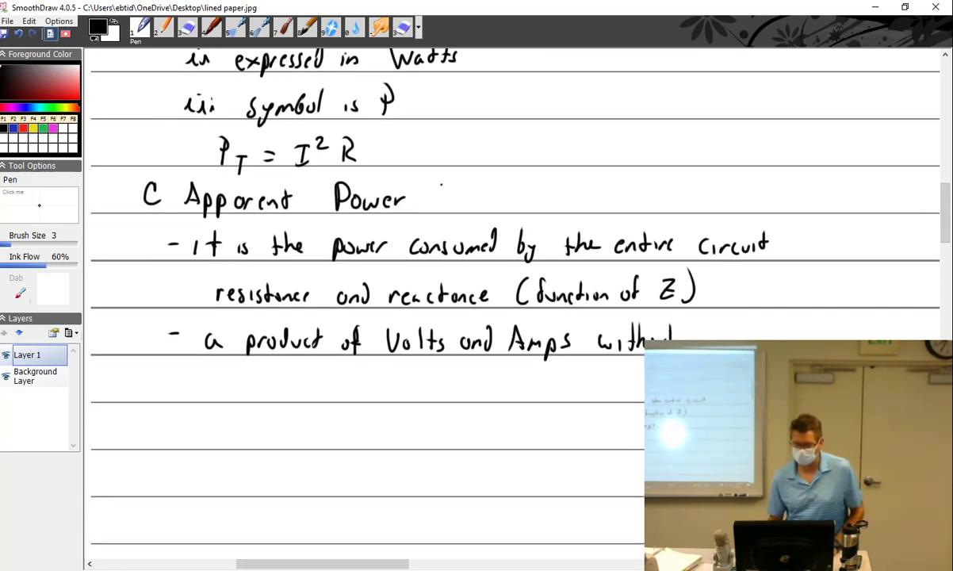
drag(731, 322, 749, 336)
mouse_move(227, 373)
mouse_down()
mouse_move(270, 395)
mouse_move(371, 388)
mouse_up()
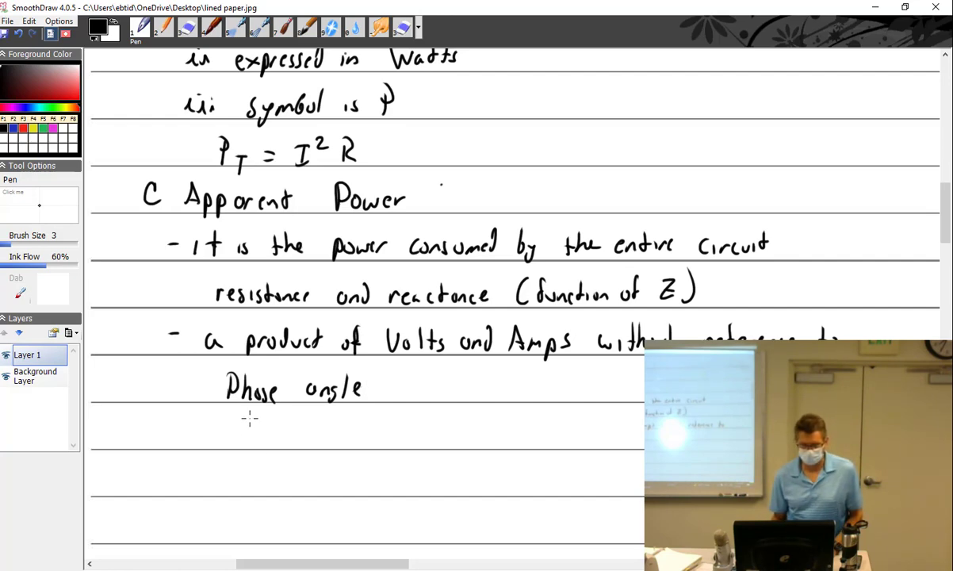
- Write 'Vrms × Arms = Apparent Power' and 'or Papp = I²Z' below it
mouse_move(247, 418)
mouse_down()
mouse_move(257, 447)
mouse_move(271, 427)
mouse_move(280, 444)
mouse_move(344, 447)
mouse_up()
mouse_move(343, 425)
mouse_down()
mouse_move(323, 448)
mouse_move(390, 446)
mouse_move(392, 431)
mouse_move(421, 444)
mouse_move(457, 435)
mouse_up()
mouse_move(446, 442)
mouse_down()
mouse_move(481, 440)
mouse_move(467, 442)
mouse_move(475, 415)
mouse_move(481, 435)
mouse_move(521, 443)
mouse_move(591, 420)
mouse_move(594, 437)
mouse_move(634, 435)
mouse_up()
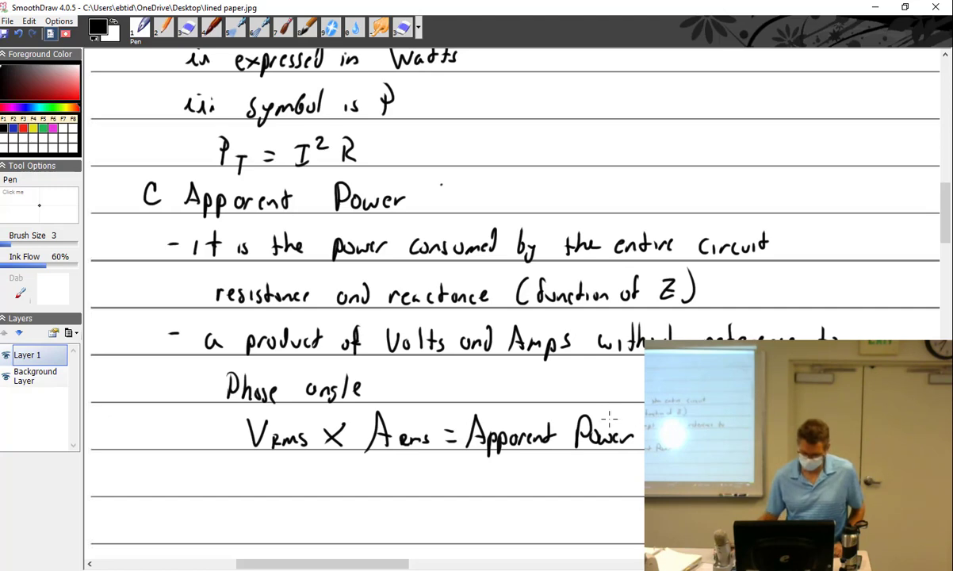
mouse_move(210, 463)
mouse_down()
mouse_move(254, 492)
mouse_move(256, 482)
mouse_move(270, 506)
mouse_move(362, 475)
mouse_up()
mouse_move(356, 476)
mouse_down()
mouse_move(355, 496)
mouse_move(401, 495)
mouse_up()
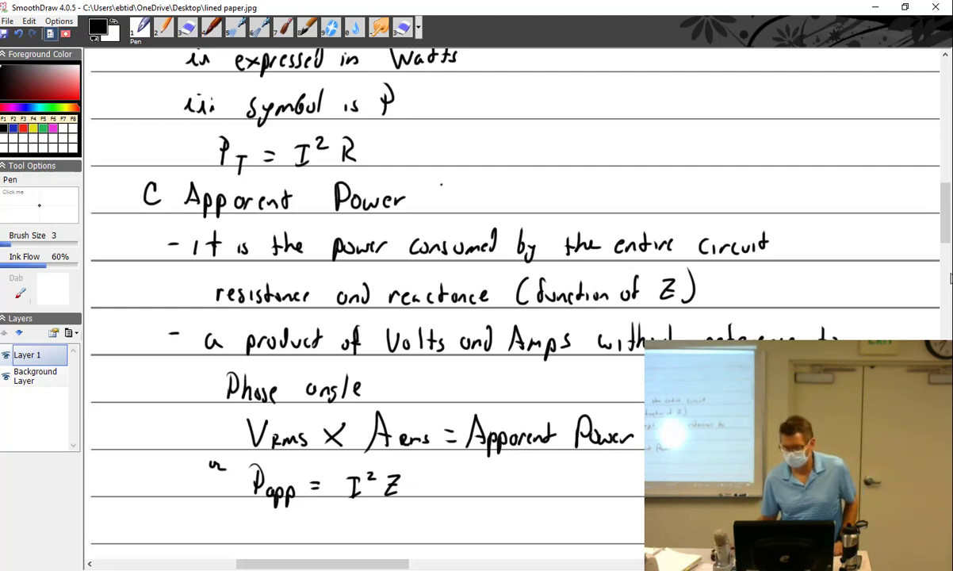
scroll(356, 278, down, 3)
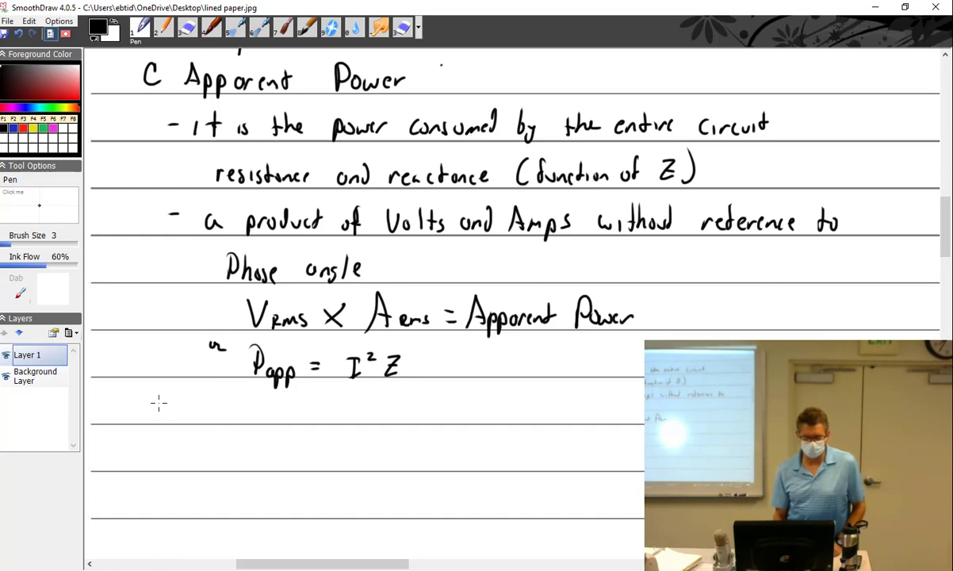
- Write the bullet 'will always be more than true power in a circuit with Impedance'
mouse_move(176, 396)
mouse_down()
mouse_move(268, 416)
mouse_move(273, 406)
mouse_move(322, 417)
mouse_move(376, 347)
mouse_move(387, 413)
mouse_up()
mouse_move(397, 406)
mouse_down()
mouse_move(471, 414)
mouse_move(468, 422)
mouse_move(489, 414)
mouse_move(500, 423)
mouse_move(536, 409)
mouse_move(595, 414)
mouse_move(609, 404)
mouse_move(616, 418)
mouse_move(643, 406)
mouse_up()
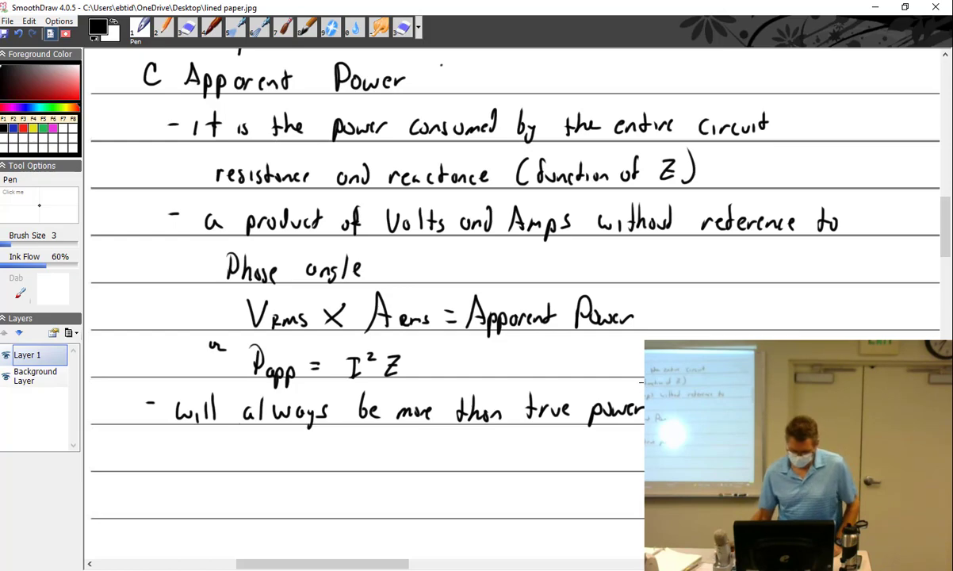
scroll(484, 266, down, 1)
scroll(644, 406, down, 3)
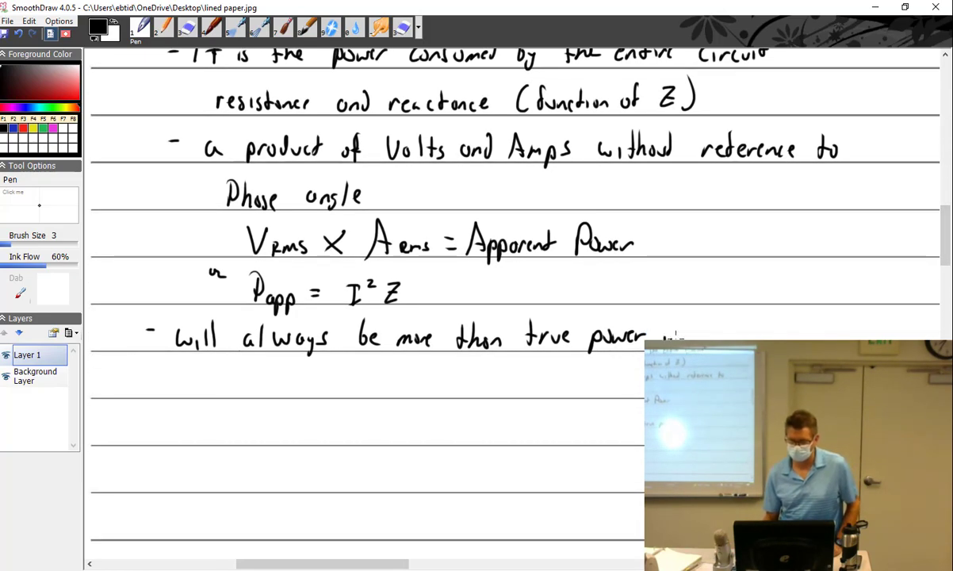
mouse_move(677, 334)
mouse_down()
mouse_move(818, 339)
mouse_move(864, 333)
mouse_up()
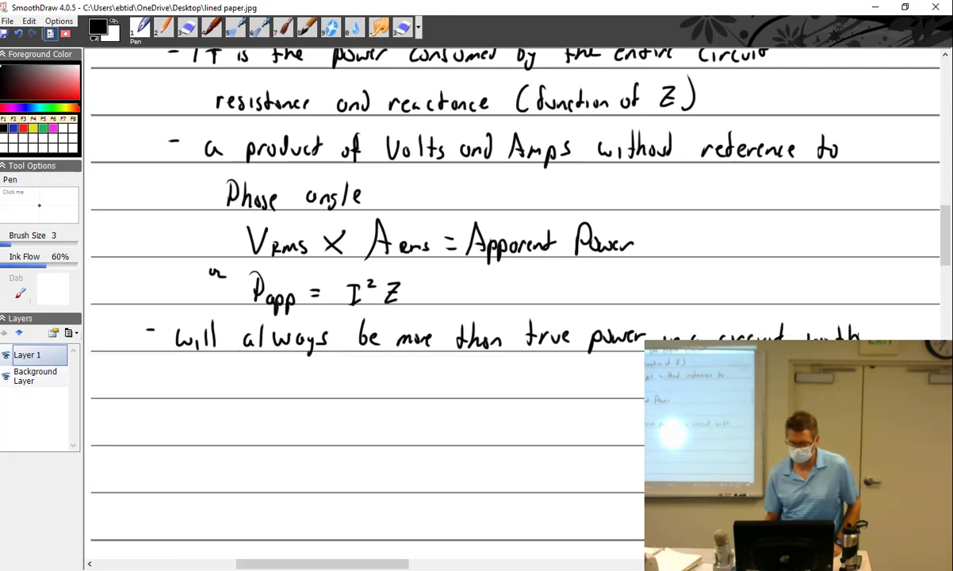
mouse_move(184, 378)
mouse_down()
mouse_move(232, 380)
mouse_move(247, 394)
mouse_move(267, 382)
mouse_move(307, 394)
mouse_move(331, 381)
mouse_up()
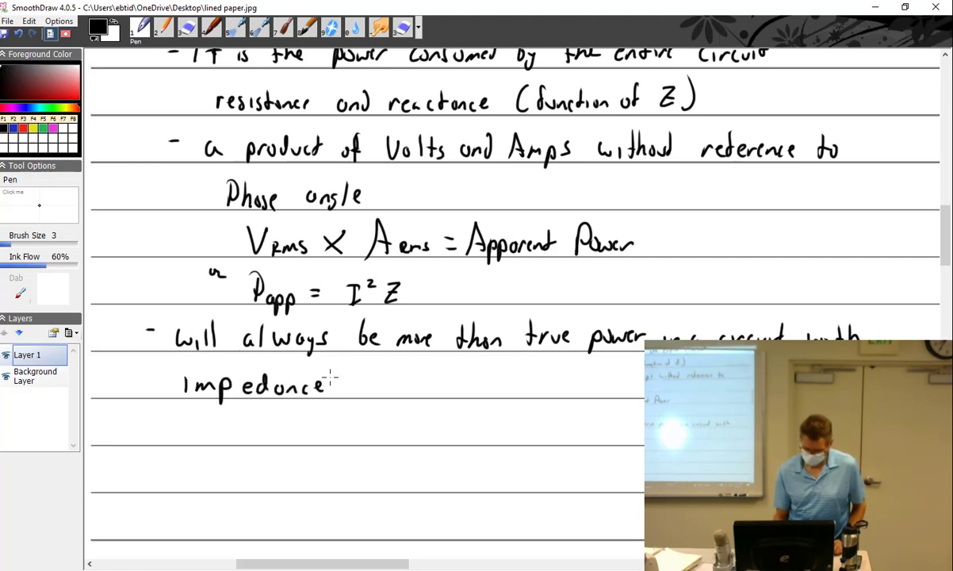
- Add a new bullet ending 'Volt-Amps (VA)', undoing a stray 's'
mouse_move(157, 429)
mouse_down()
mouse_move(195, 438)
mouse_move(221, 424)
mouse_move(257, 428)
mouse_move(254, 441)
mouse_move(287, 417)
mouse_move(309, 437)
mouse_move(327, 425)
mouse_move(322, 439)
mouse_move(380, 440)
mouse_move(397, 425)
mouse_move(399, 438)
mouse_move(415, 415)
mouse_move(433, 441)
mouse_up()
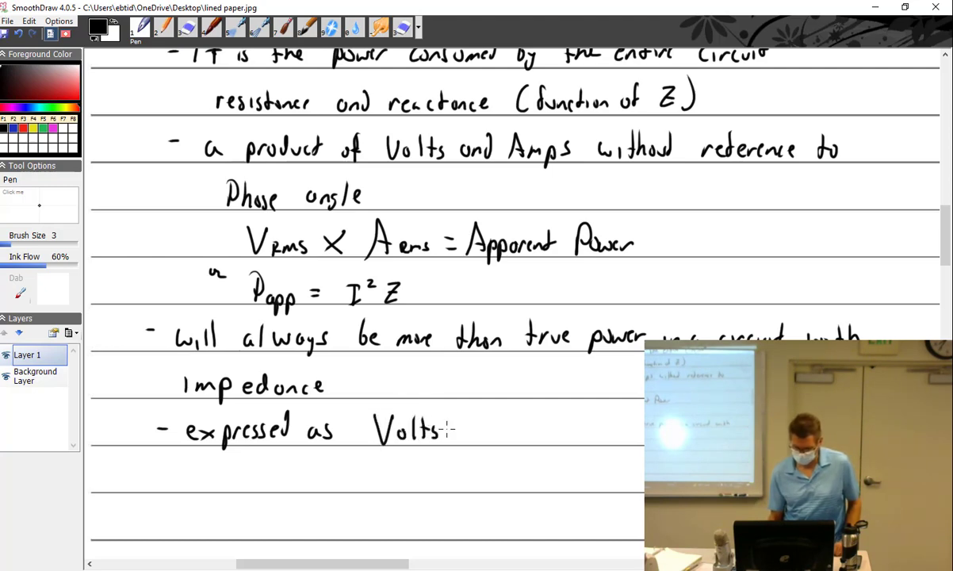
key(ctrl+z)
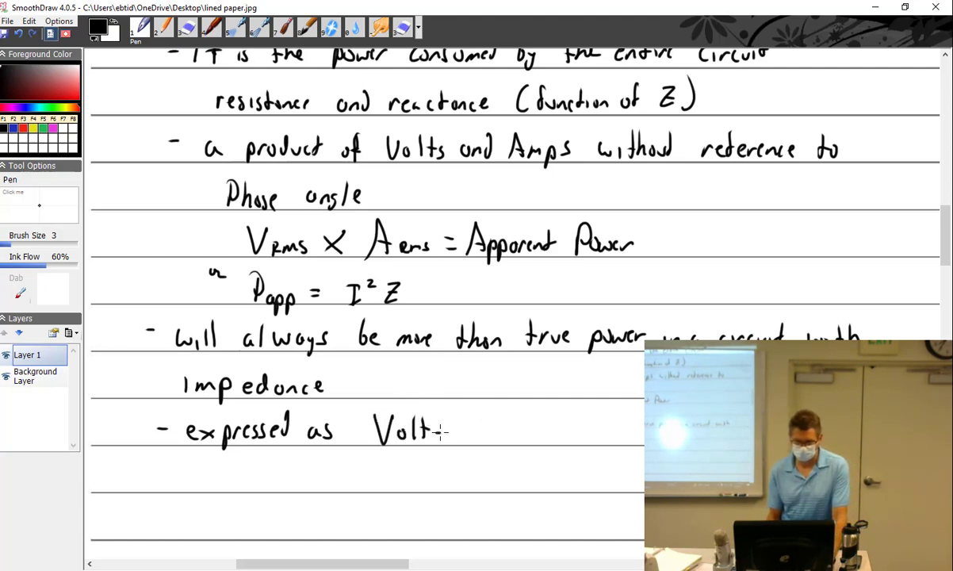
mouse_move(441, 432)
mouse_down()
mouse_move(462, 428)
mouse_move(491, 443)
mouse_up()
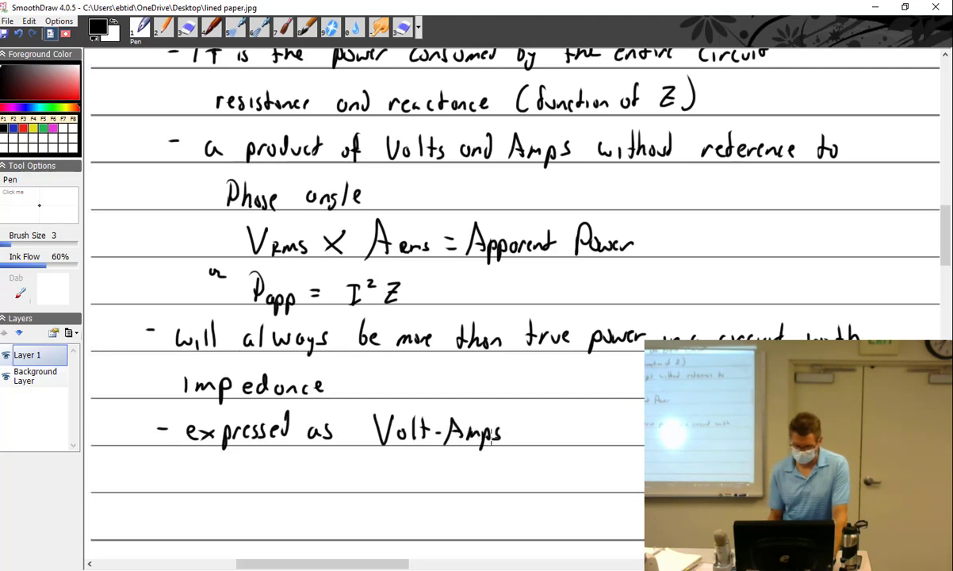
mouse_move(551, 424)
mouse_down()
mouse_move(589, 438)
mouse_move(589, 415)
mouse_move(597, 446)
mouse_up()
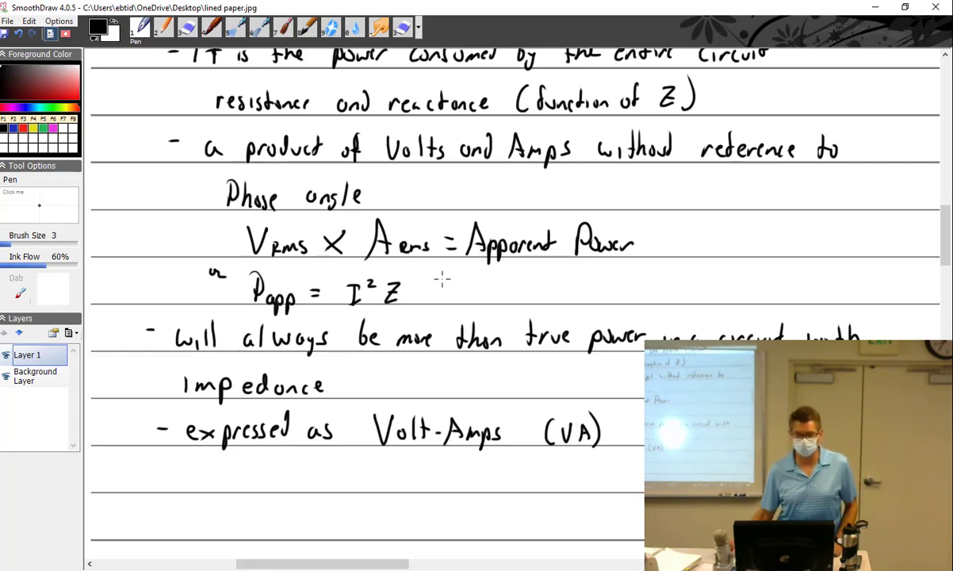
scroll(413, 265, up, 10)
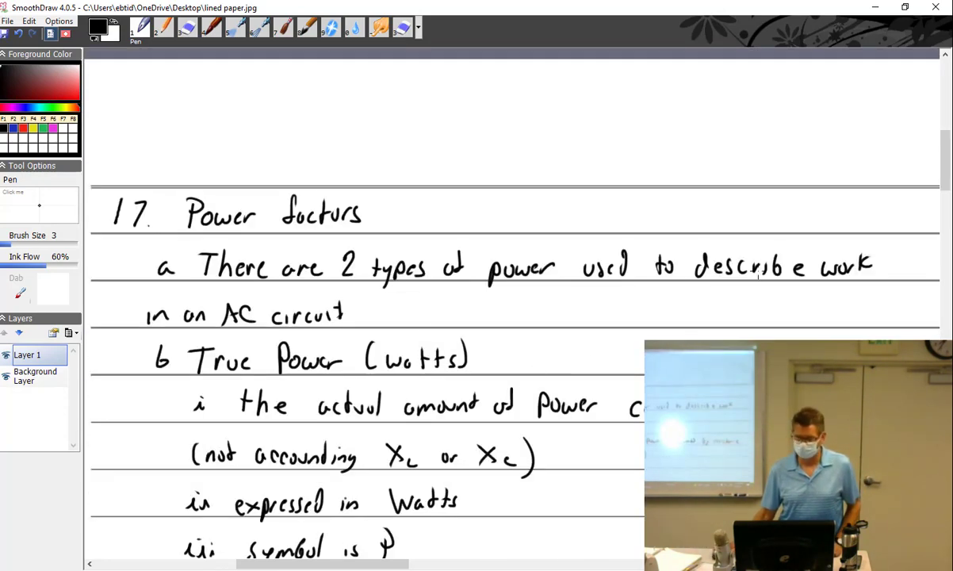
scroll(910, 175, down, 4)
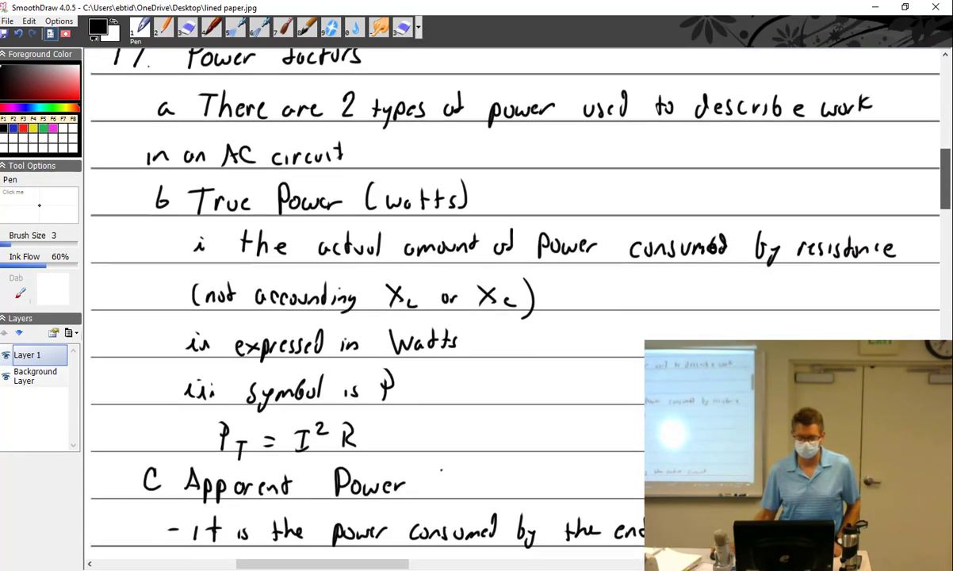
scroll(947, 188, down, 3)
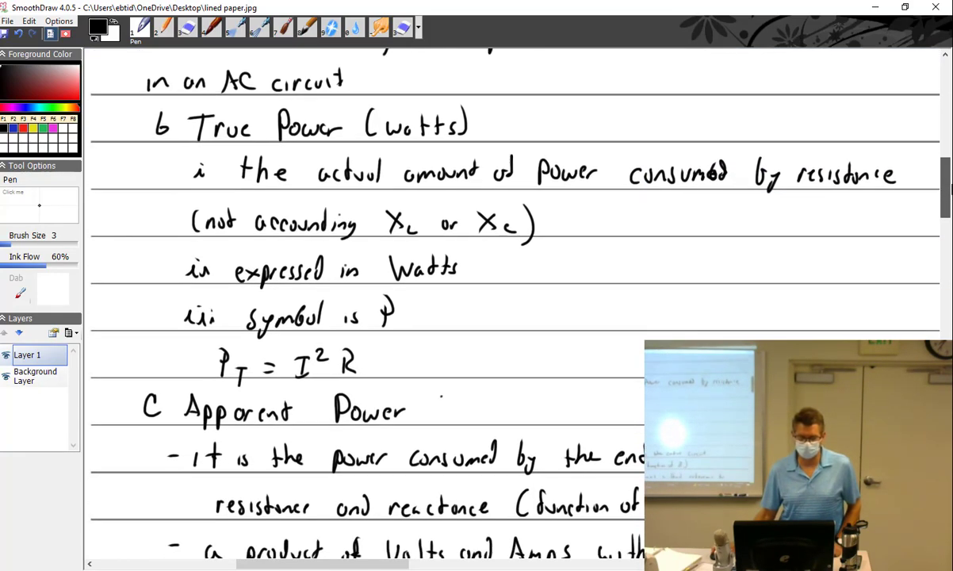
scroll(949, 188, down, 2)
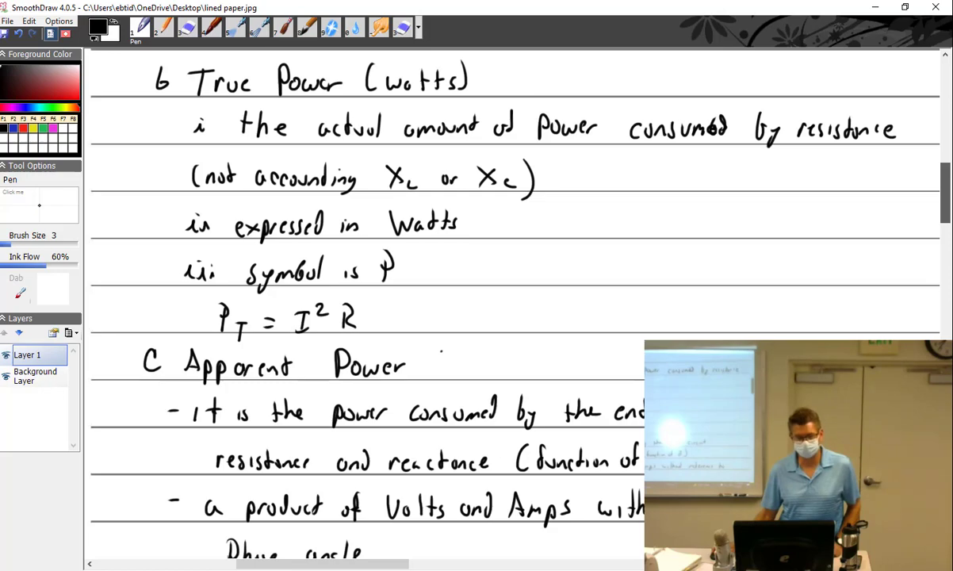
drag(945, 192, 945, 249)
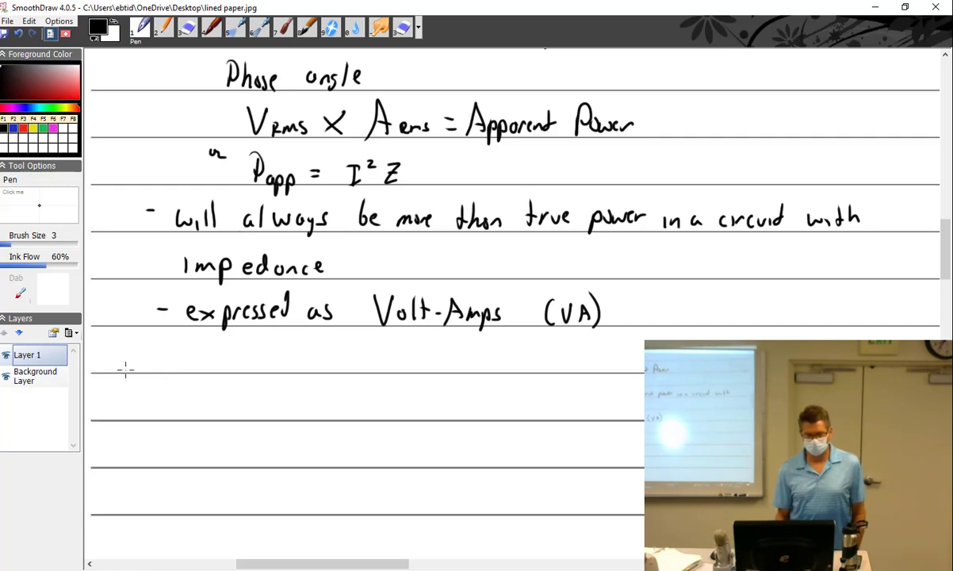
- Write the heading 'd POWER FACTOR' and begin 'The ratio of true power to Apparent power' beneath it
mouse_move(115, 361)
mouse_down()
mouse_move(121, 338)
mouse_move(169, 366)
mouse_move(166, 357)
mouse_move(165, 377)
mouse_move(172, 347)
mouse_move(194, 368)
mouse_move(200, 356)
mouse_move(206, 368)
mouse_move(223, 354)
mouse_move(229, 365)
mouse_move(225, 353)
mouse_move(233, 374)
mouse_move(237, 360)
mouse_move(304, 343)
mouse_move(300, 361)
mouse_move(320, 372)
mouse_move(349, 351)
mouse_move(364, 355)
mouse_move(386, 367)
mouse_up()
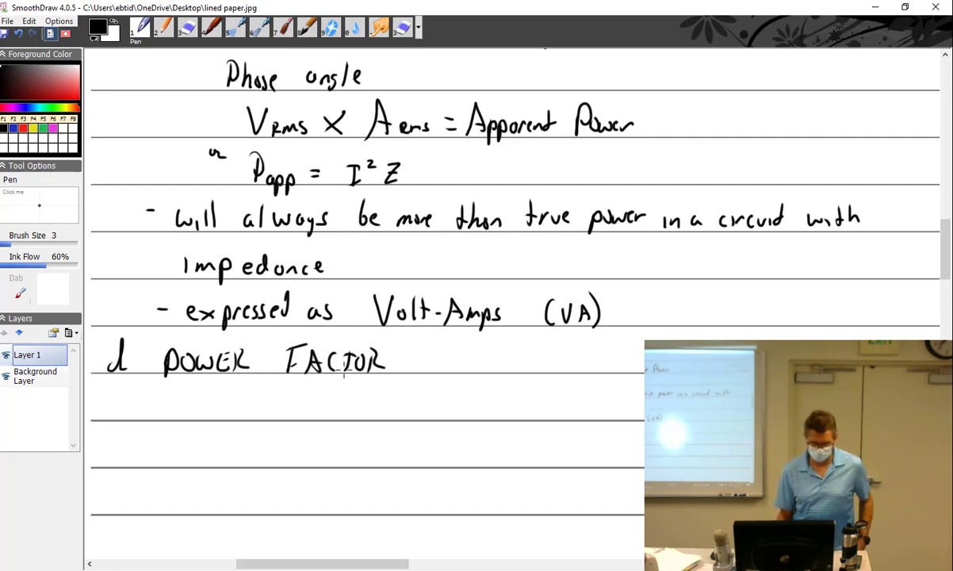
mouse_move(176, 399)
mouse_down()
mouse_move(174, 415)
mouse_move(277, 406)
mouse_move(283, 414)
mouse_move(294, 402)
mouse_move(342, 401)
mouse_move(349, 417)
mouse_up()
drag(346, 405, 392, 417)
drag(386, 402, 425, 406)
mouse_move(428, 407)
mouse_down()
mouse_move(508, 403)
mouse_move(537, 416)
mouse_up()
drag(530, 407, 598, 411)
drag(609, 404, 610, 428)
drag(611, 406, 622, 427)
drag(623, 405, 639, 407)
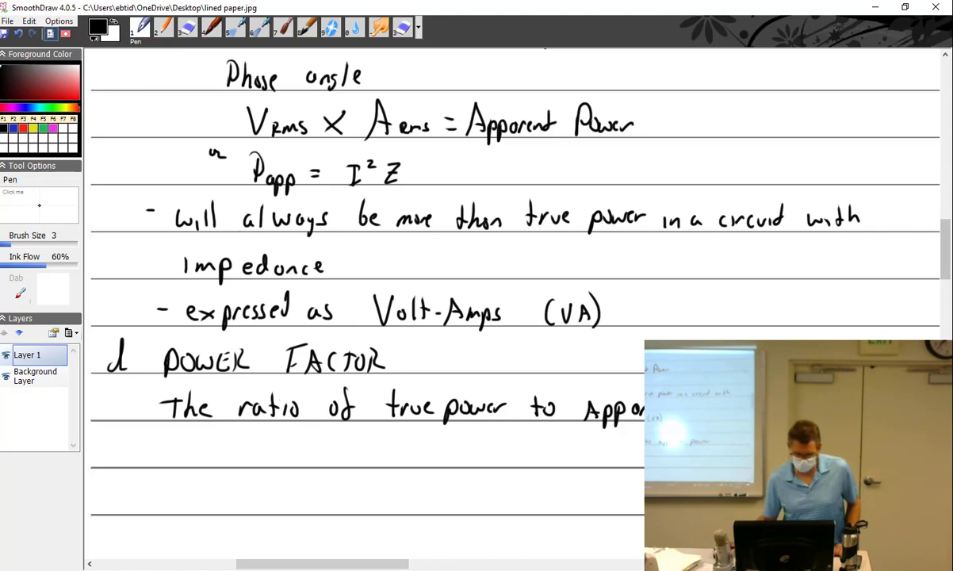
- Write 'P.F. =' with 'true power' as the numerator below the definition
scroll(515, 285, down, 4)
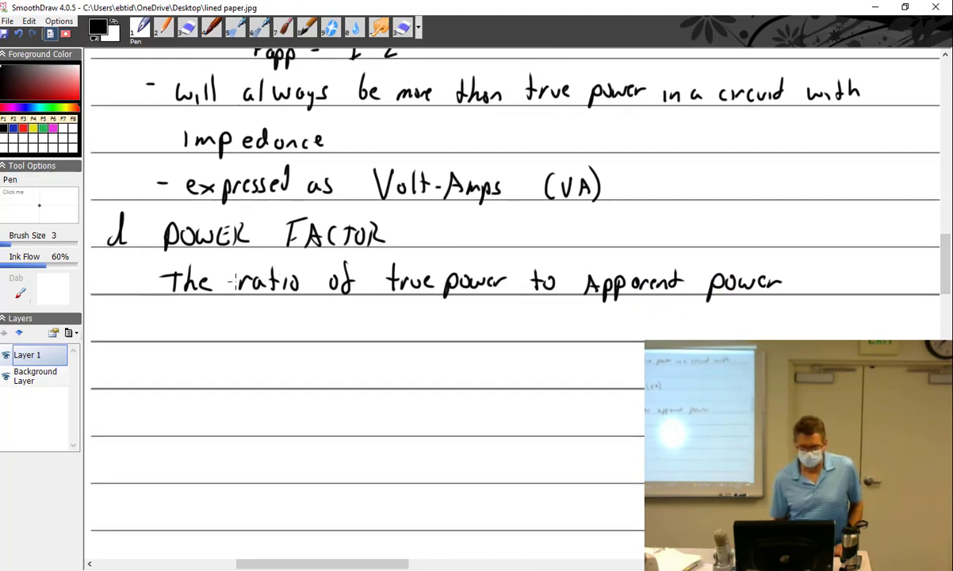
mouse_move(228, 316)
mouse_down()
mouse_move(228, 346)
mouse_move(230, 331)
mouse_move(251, 346)
mouse_move(265, 318)
mouse_up()
mouse_move(251, 332)
mouse_down()
mouse_move(263, 332)
mouse_move(245, 334)
mouse_up()
drag(264, 336, 295, 327)
drag(282, 334, 295, 336)
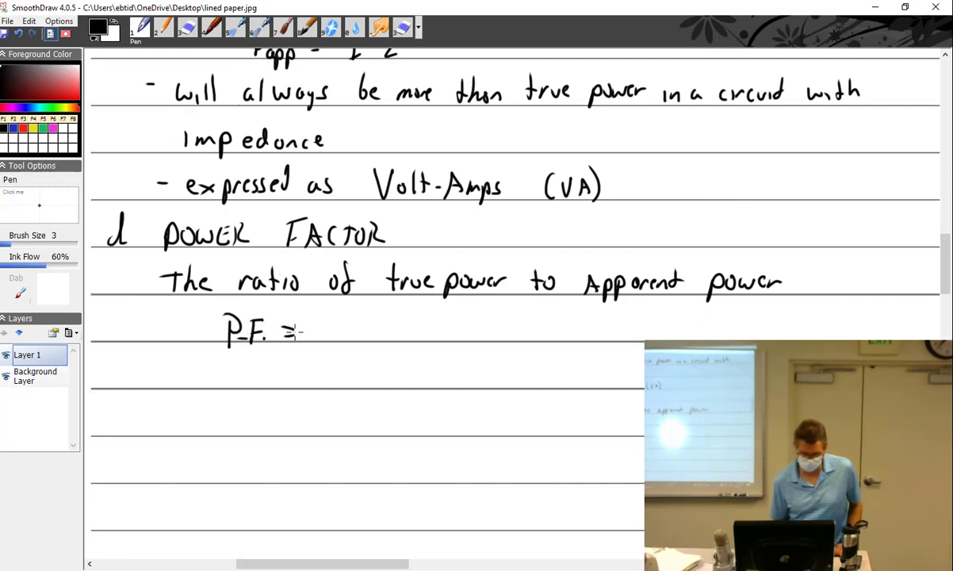
drag(357, 313, 357, 339)
drag(347, 326, 380, 321)
mouse_move(384, 322)
mouse_down()
mouse_move(394, 338)
mouse_move(431, 343)
mouse_up()
mouse_move(430, 324)
mouse_down()
mouse_move(433, 334)
mouse_move(498, 322)
mouse_up()
- Draw the fraction bar and write 'Apparent power' as the denominator
drag(345, 345, 508, 346)
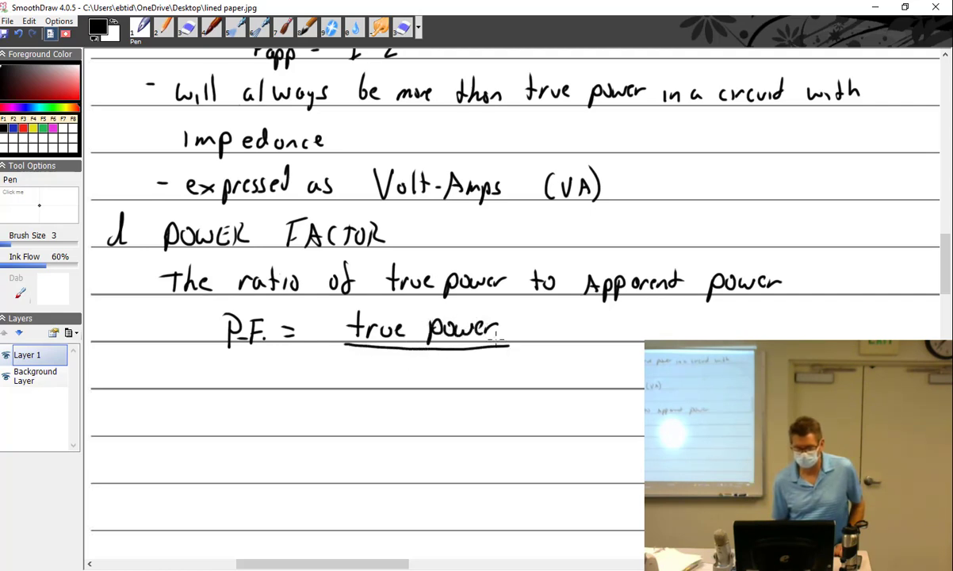
mouse_move(356, 381)
mouse_down()
mouse_move(376, 381)
mouse_move(371, 369)
mouse_up()
mouse_move(382, 357)
mouse_down()
mouse_move(381, 384)
mouse_move(395, 366)
mouse_move(402, 385)
mouse_up()
drag(402, 359, 429, 386)
mouse_move(429, 361)
mouse_down()
mouse_move(441, 373)
mouse_move(502, 378)
mouse_up()
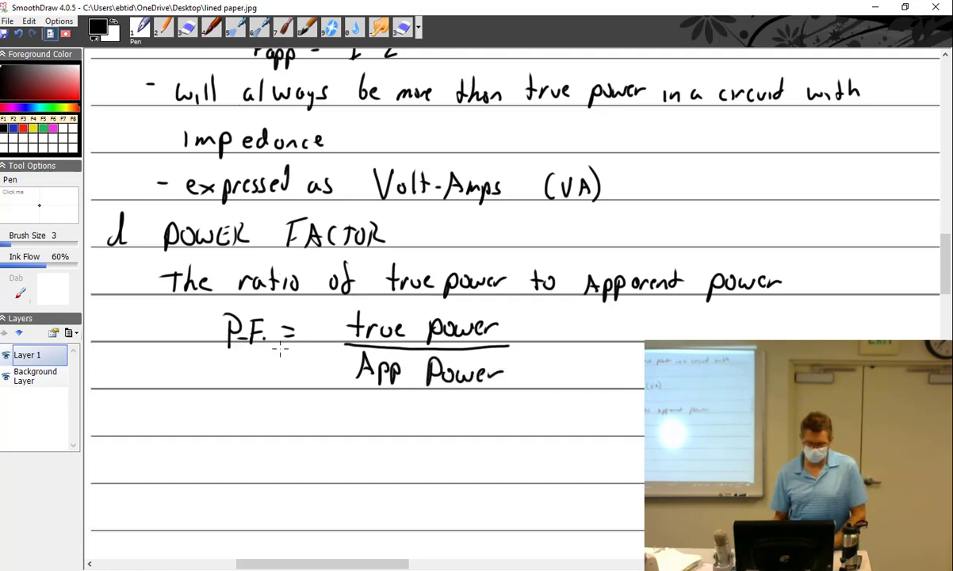
- Write 'the answer will be a number between' under the P.F. fraction
drag(166, 400, 165, 429)
drag(161, 410, 176, 408)
mouse_move(183, 402)
mouse_down()
mouse_move(178, 428)
mouse_move(435, 428)
mouse_move(547, 411)
mouse_move(628, 421)
mouse_up()
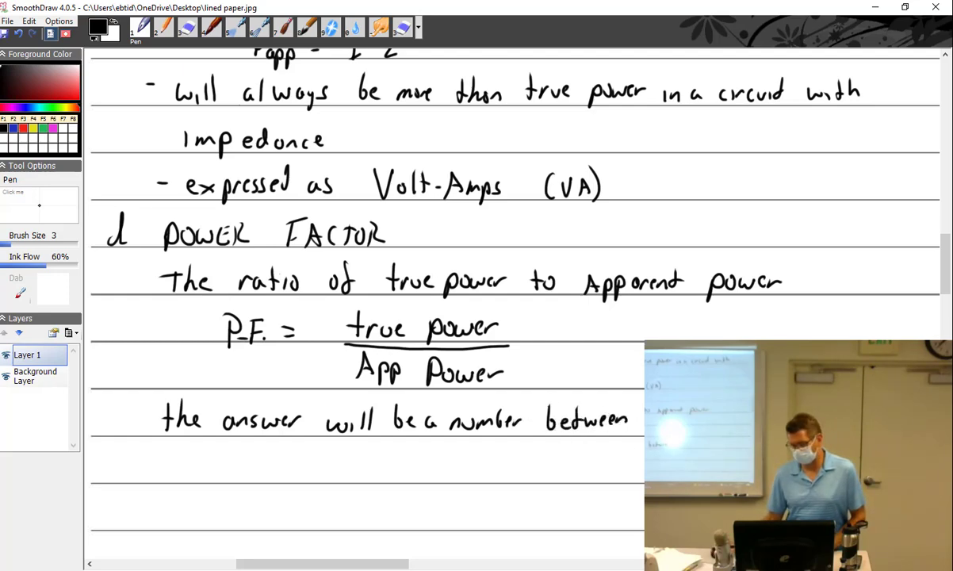
- Write '1 = purely resistive circuit' and '0 = purely reactive' under the power factor range line
scroll(623, 438, down, 1)
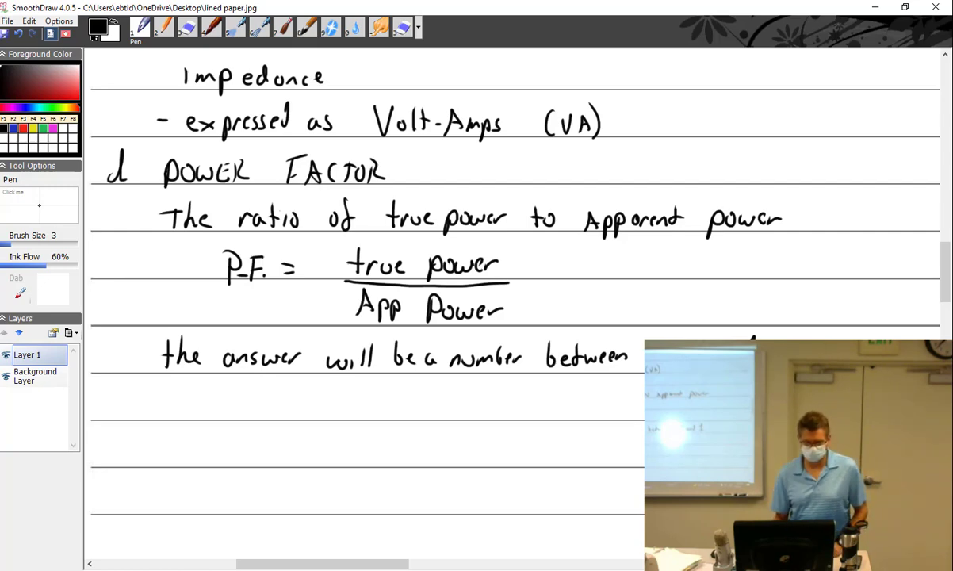
mouse_move(191, 395)
mouse_down()
mouse_move(200, 412)
mouse_move(241, 398)
mouse_up()
mouse_move(230, 406)
mouse_down()
mouse_move(377, 410)
mouse_move(391, 400)
mouse_move(398, 411)
mouse_move(410, 397)
mouse_move(505, 414)
mouse_move(546, 409)
mouse_up()
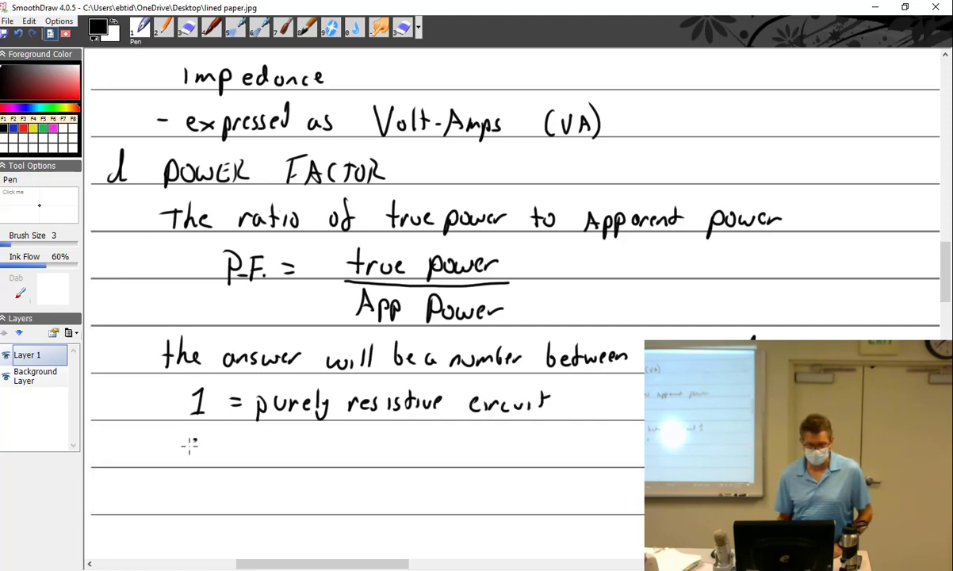
drag(197, 437, 234, 445)
mouse_move(222, 453)
mouse_down()
mouse_move(269, 470)
mouse_move(308, 450)
mouse_move(435, 437)
mouse_up()
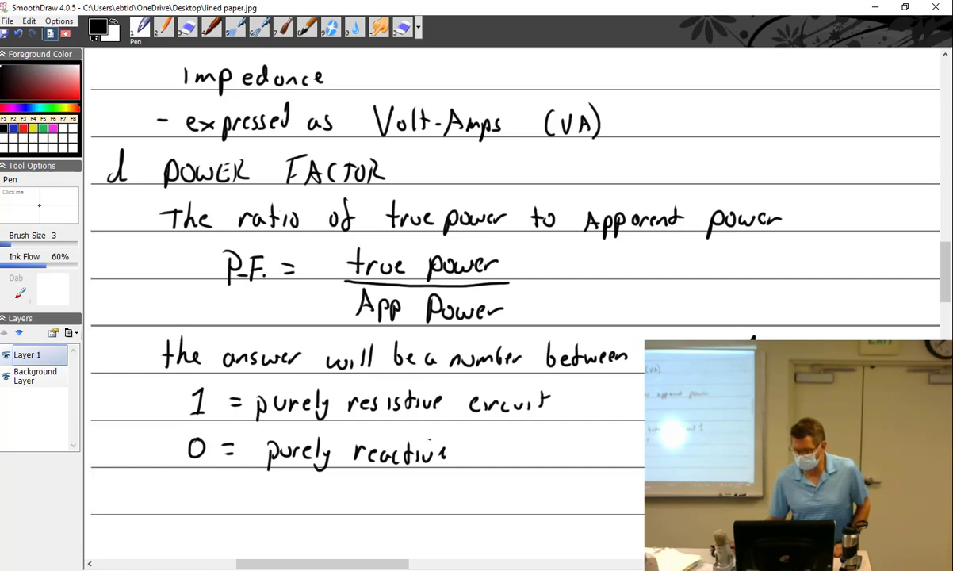
scroll(511, 286, down, 3)
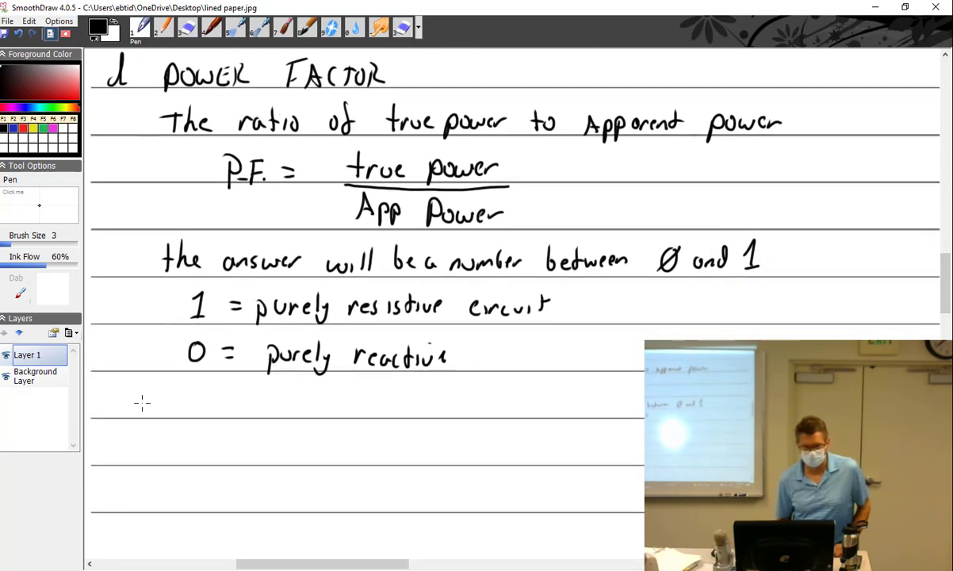
- Write 'the lower the number, the larger the phase shift will be and the lower the efficiency.' across two lines
mouse_move(145, 387)
mouse_down()
mouse_move(143, 411)
mouse_move(153, 396)
mouse_up()
mouse_move(154, 386)
mouse_down()
mouse_move(164, 411)
mouse_move(291, 393)
mouse_move(308, 402)
mouse_move(412, 402)
mouse_move(422, 418)
mouse_up()
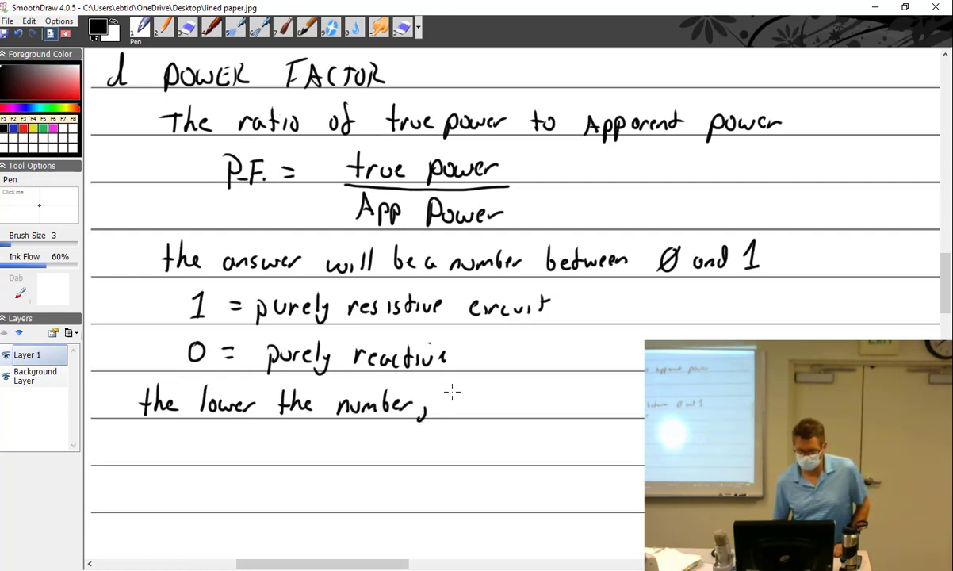
mouse_move(453, 374)
mouse_down()
mouse_move(469, 400)
mouse_move(504, 390)
mouse_move(520, 405)
mouse_move(623, 406)
mouse_up()
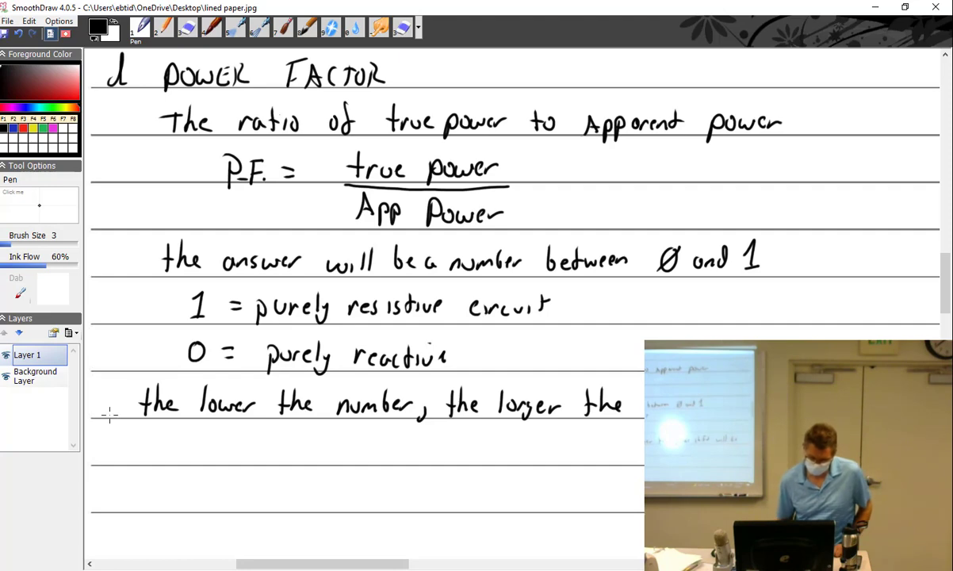
mouse_move(156, 446)
mouse_down()
mouse_move(221, 436)
mouse_move(275, 454)
mouse_move(311, 432)
mouse_move(428, 455)
mouse_move(432, 436)
mouse_move(452, 433)
mouse_move(493, 453)
mouse_move(515, 445)
mouse_move(537, 453)
mouse_up()
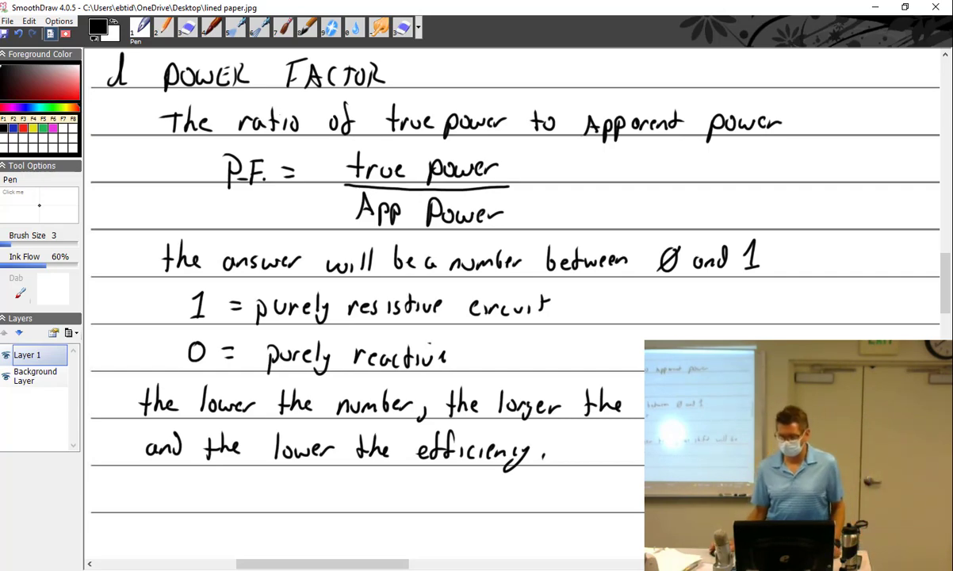
scroll(488, 283, down, 2)
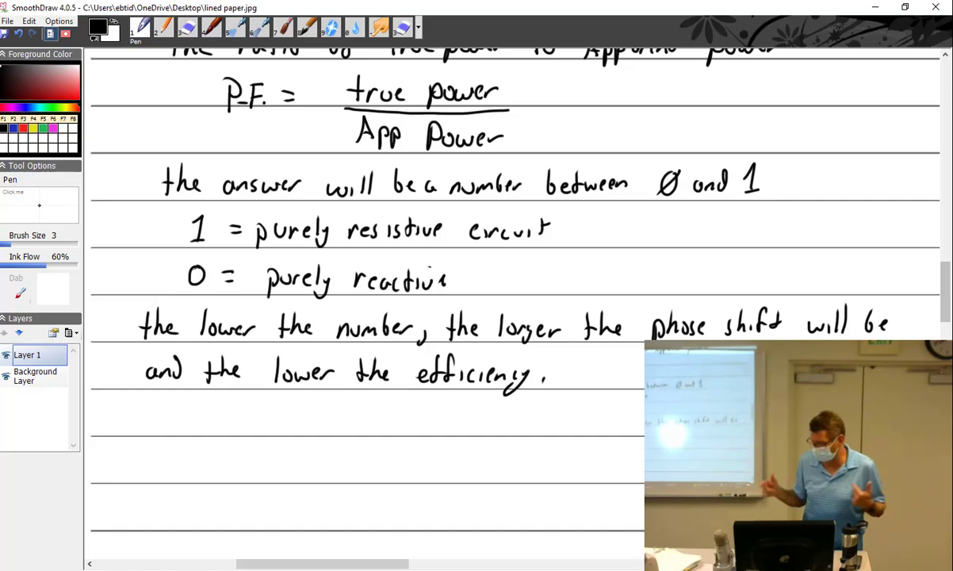
- Scroll down past the power factor notes until empty ruled lines fill the window
scroll(511, 285, down, 3)
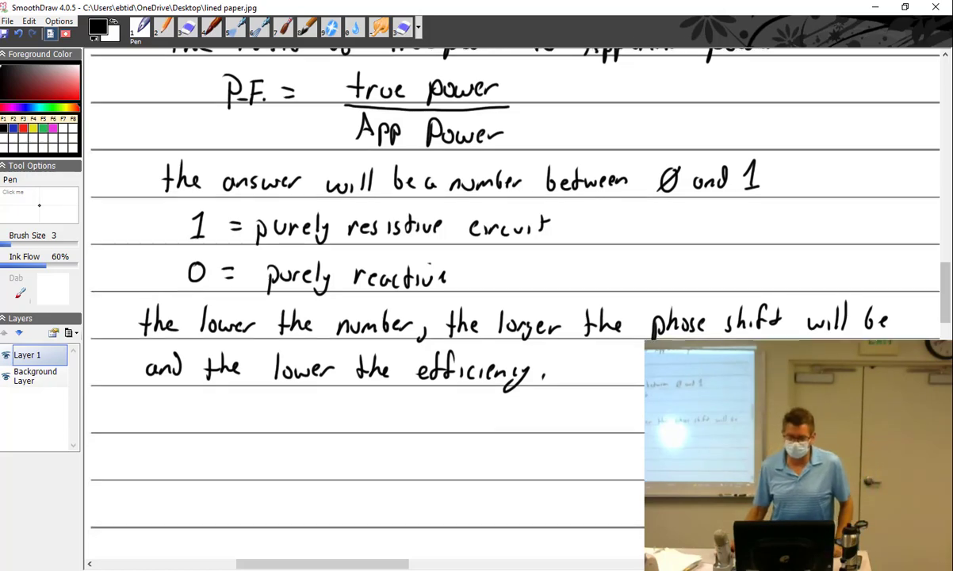
scroll(512, 286, down, 5)
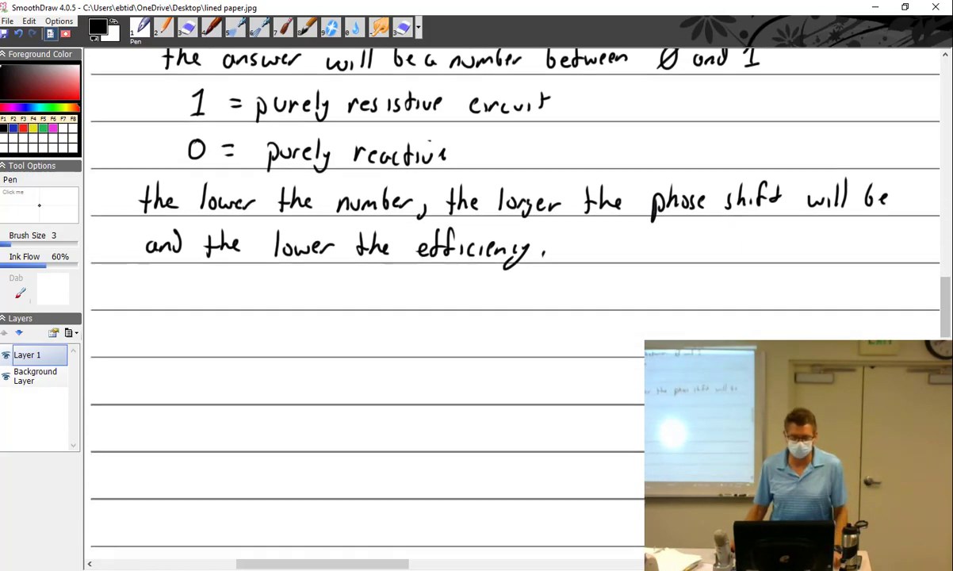
scroll(511, 286, down, 2)
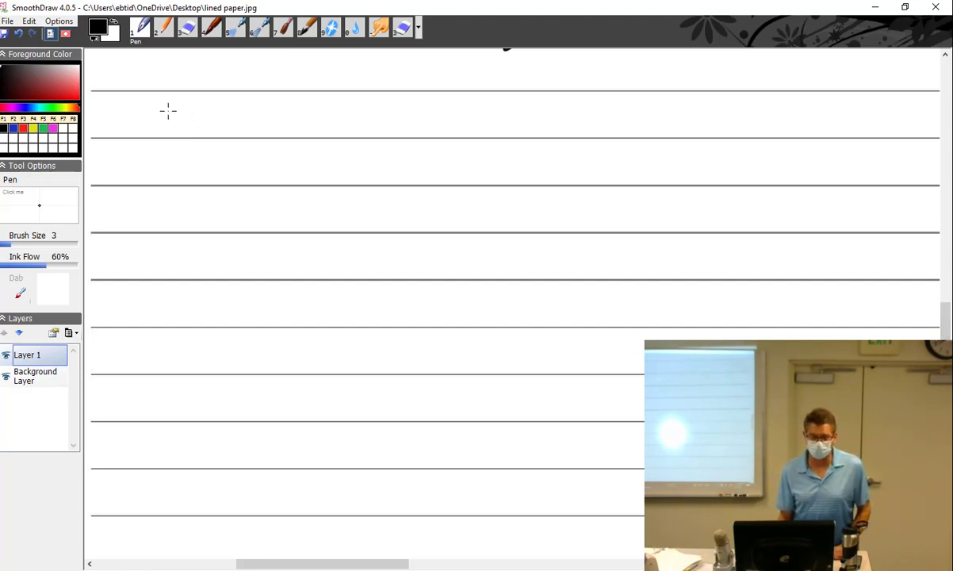
- Draw the AC source circle of the series circuit in black ink
mouse_move(171, 111)
mouse_down()
mouse_move(161, 154)
mouse_move(194, 146)
mouse_move(193, 123)
mouse_move(169, 135)
mouse_move(183, 127)
mouse_move(179, 86)
mouse_move(294, 92)
mouse_move(305, 82)
mouse_move(325, 99)
mouse_move(333, 81)
mouse_move(347, 95)
mouse_move(368, 81)
mouse_move(386, 91)
mouse_move(507, 89)
mouse_move(495, 80)
mouse_move(529, 91)
mouse_move(524, 82)
mouse_move(568, 86)
mouse_move(563, 77)
mouse_move(571, 96)
mouse_move(663, 89)
mouse_move(658, 168)
mouse_move(673, 165)
mouse_move(680, 176)
mouse_move(661, 204)
mouse_move(659, 238)
mouse_move(169, 231)
mouse_move(169, 155)
mouse_up()
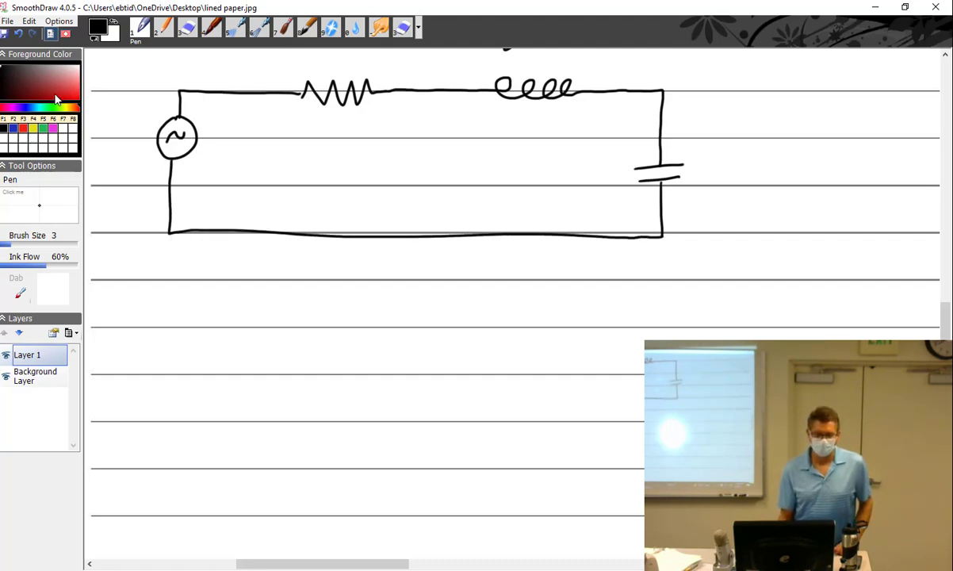
click(13, 127)
click(4, 127)
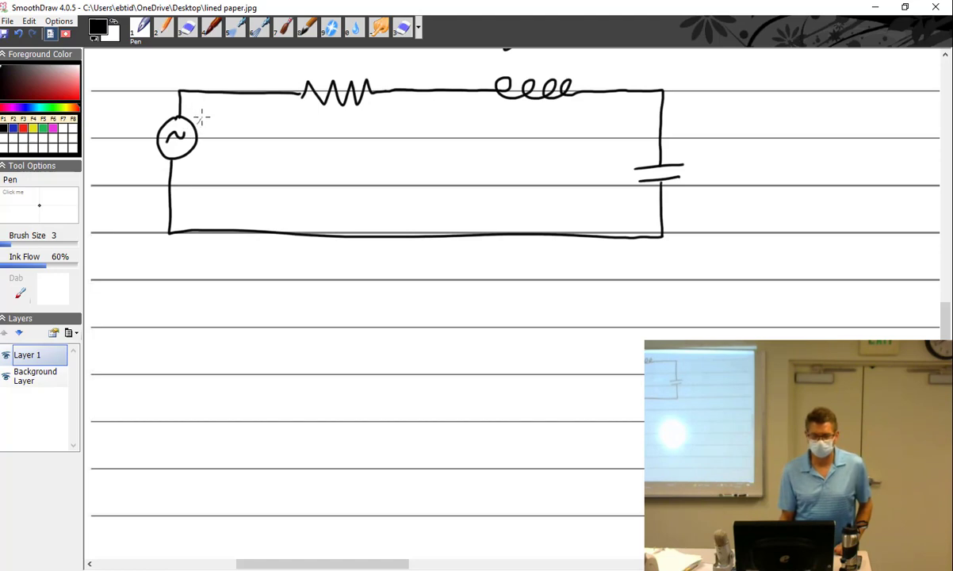
- Label the source, resistor, inductor and capacitor with E, I, R, and write 440 beside the source
drag(207, 118, 208, 181)
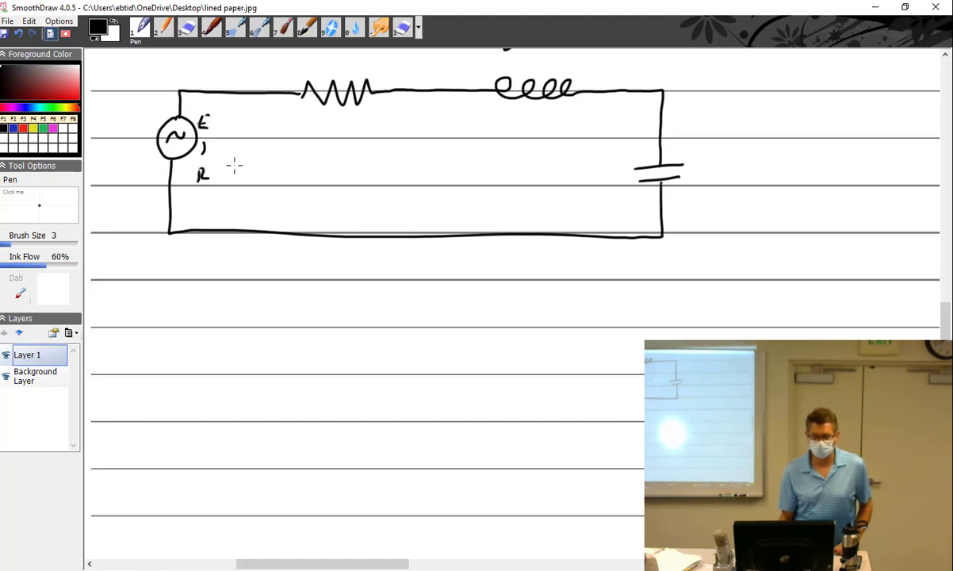
mouse_move(340, 119)
mouse_down()
mouse_move(334, 155)
mouse_move(346, 180)
mouse_up()
mouse_move(521, 117)
mouse_down()
mouse_move(513, 128)
mouse_move(523, 116)
mouse_up()
mouse_move(513, 148)
mouse_down()
mouse_move(512, 178)
mouse_move(521, 184)
mouse_up()
mouse_move(703, 124)
mouse_down()
mouse_move(692, 137)
mouse_move(714, 192)
mouse_up()
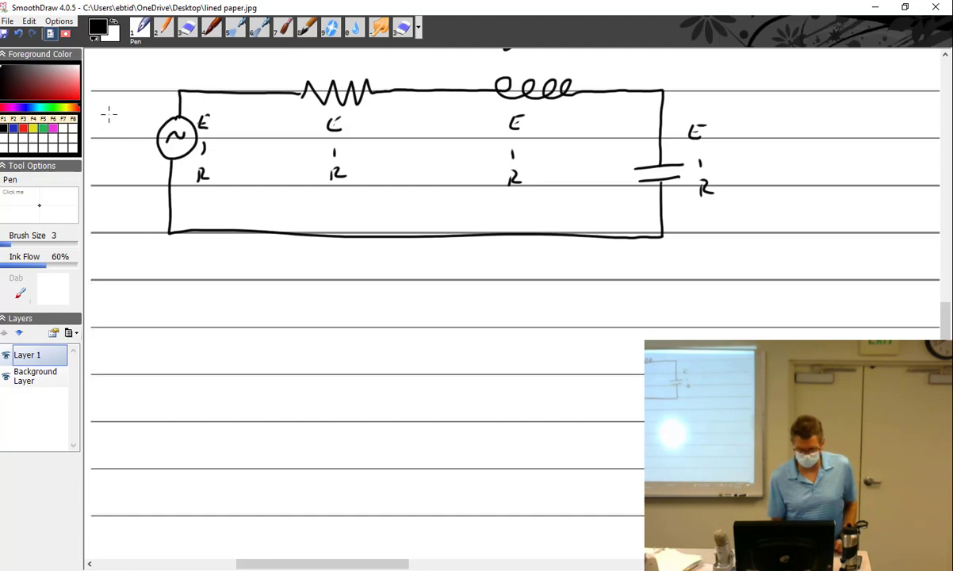
mouse_move(99, 104)
mouse_down()
mouse_move(147, 100)
mouse_move(101, 129)
mouse_move(102, 145)
mouse_move(119, 137)
mouse_move(148, 150)
mouse_up()
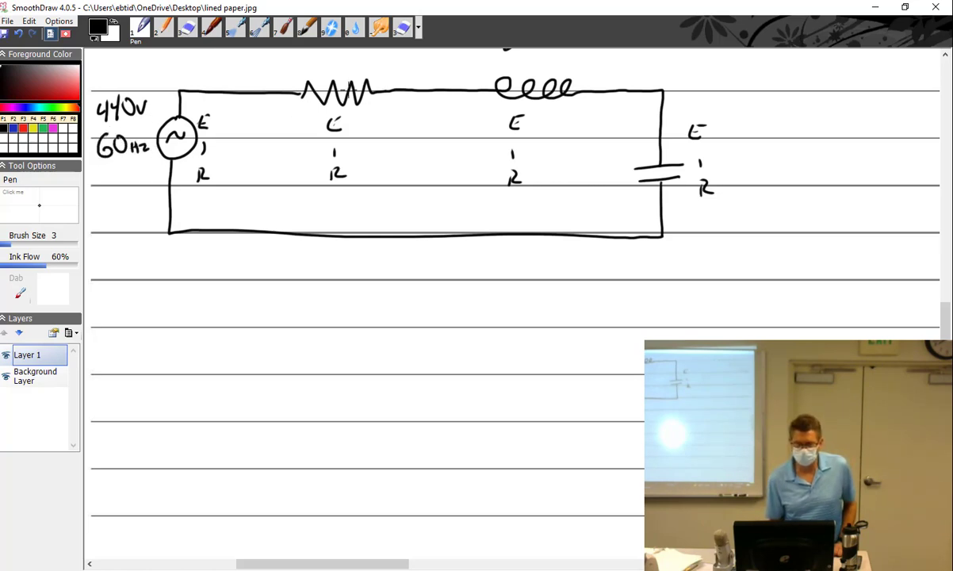
- In blue ink, mark the resistor 500 Ω, inductor 3.5 H and capacitor 12 µFd, then return to black
click(13, 128)
drag(359, 167, 358, 180)
drag(360, 168, 395, 168)
drag(414, 179, 421, 179)
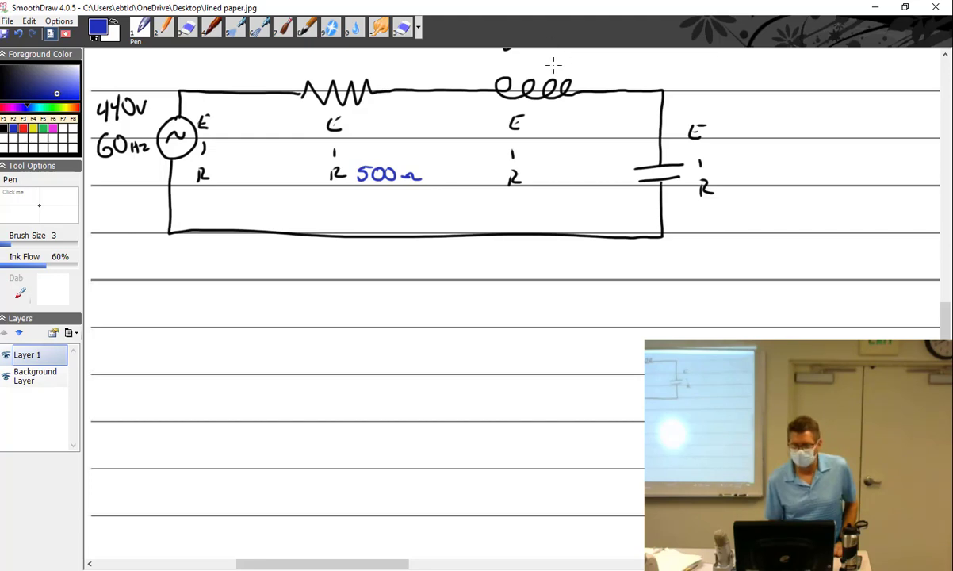
mouse_move(541, 59)
mouse_down()
mouse_move(543, 71)
mouse_move(586, 73)
mouse_up()
click(559, 70)
drag(587, 67, 596, 73)
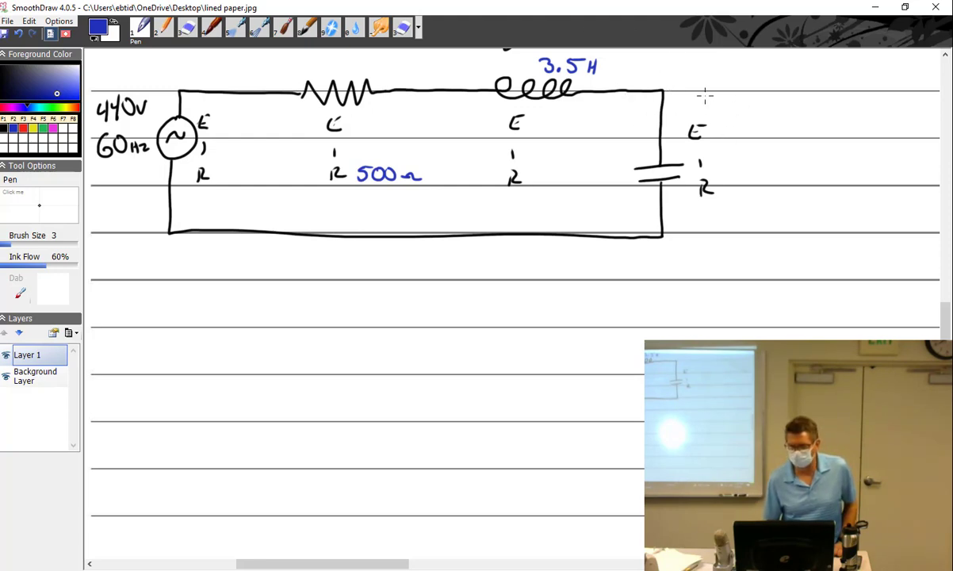
mouse_move(673, 217)
mouse_down()
mouse_move(674, 231)
mouse_move(718, 223)
mouse_up()
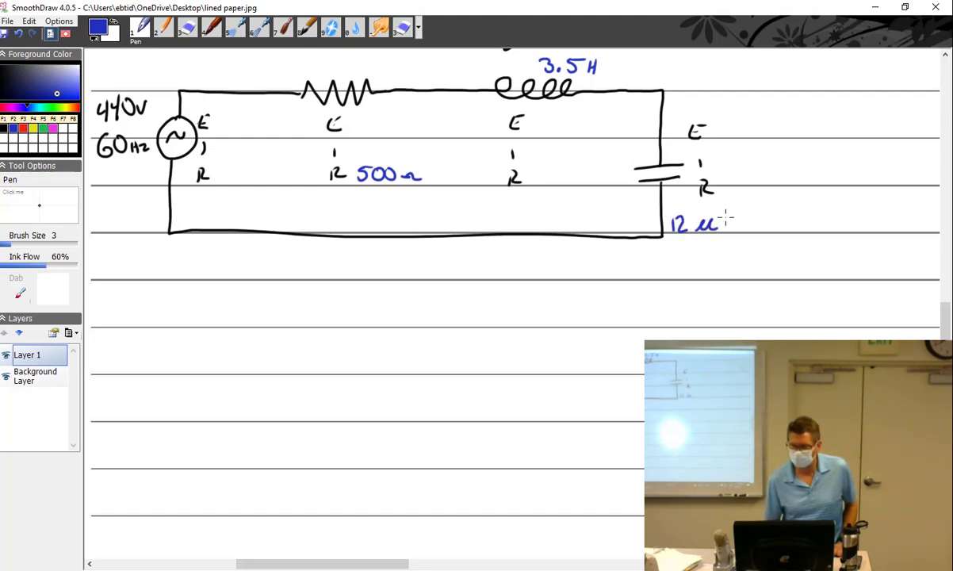
mouse_move(727, 211)
mouse_down()
mouse_move(725, 230)
mouse_move(738, 210)
mouse_up()
drag(725, 221, 744, 231)
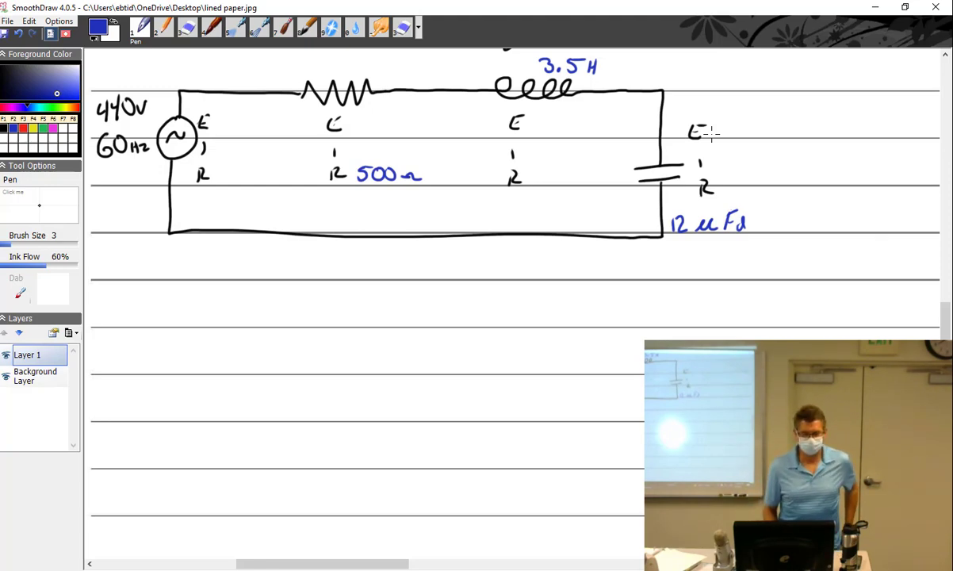
click(4, 126)
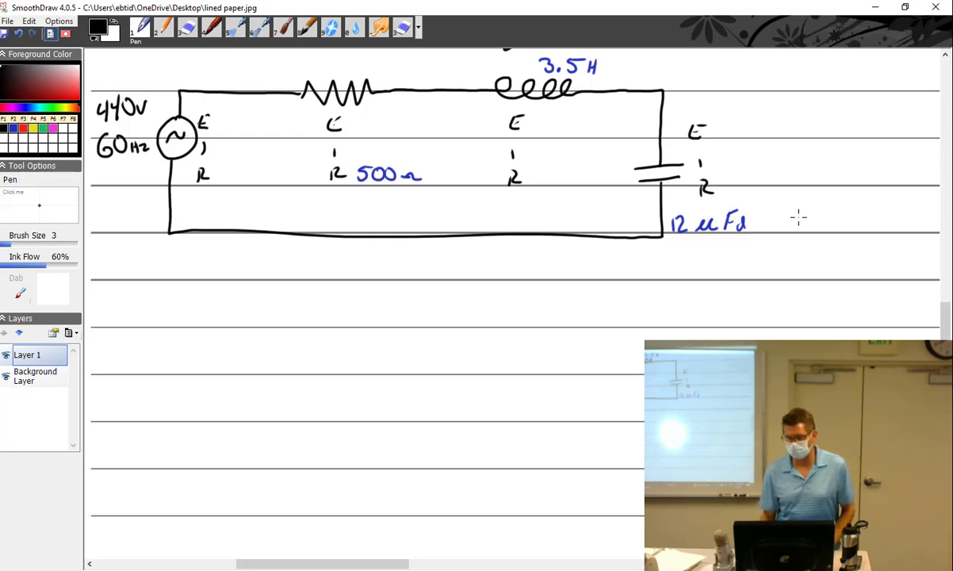
- Erase the stray black note and the trailing d beside 12 uFd, then return to the Pen
mouse_move(801, 210)
mouse_down()
mouse_move(816, 230)
mouse_move(854, 230)
mouse_up()
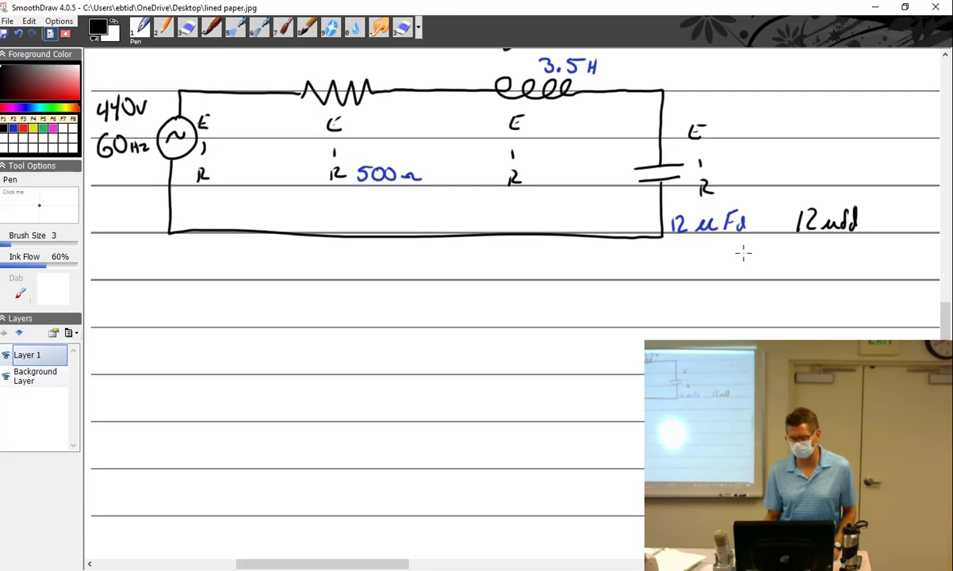
click(187, 29)
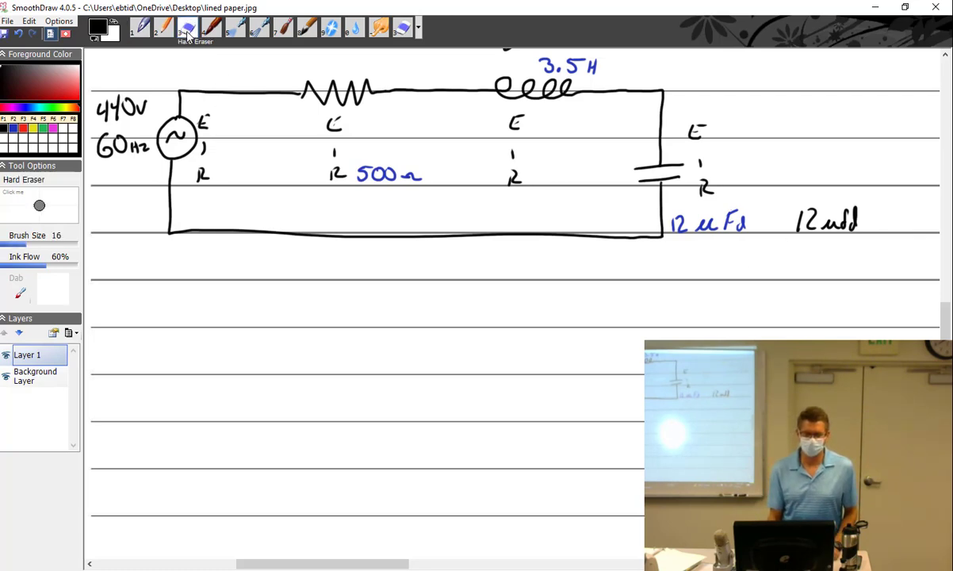
mouse_move(842, 224)
mouse_down()
mouse_move(812, 212)
mouse_move(823, 211)
mouse_move(795, 224)
mouse_move(827, 228)
mouse_up()
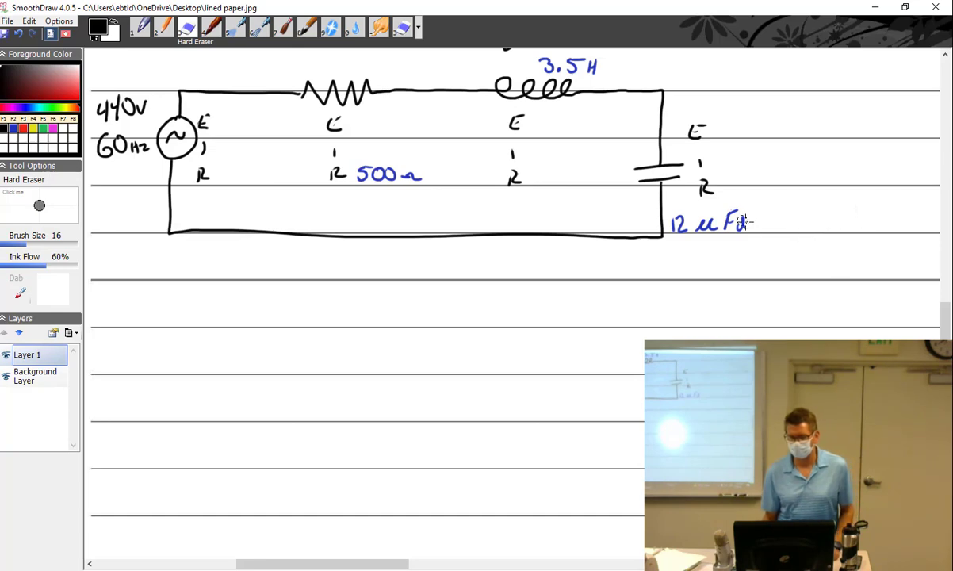
drag(734, 219, 743, 224)
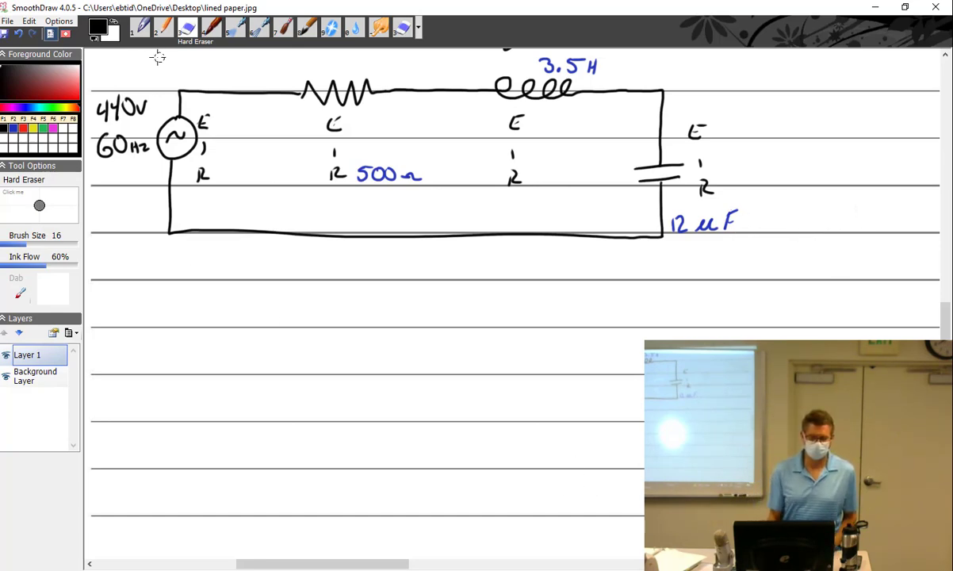
click(141, 29)
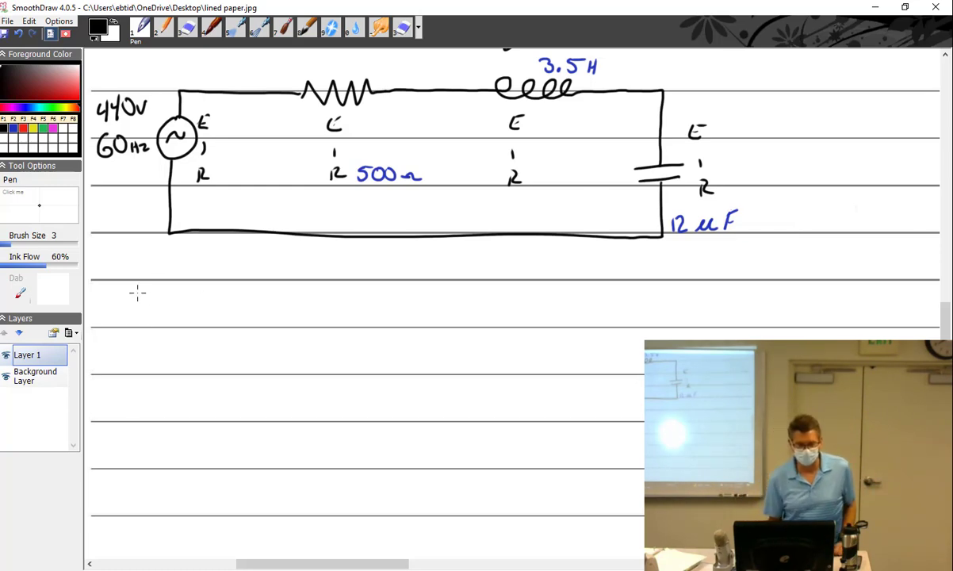
- Write step 1 as XL = 2πfL with the substitution 2π(60)(3.5) below the circuit
mouse_move(125, 304)
mouse_down()
mouse_move(131, 317)
mouse_move(123, 320)
mouse_up()
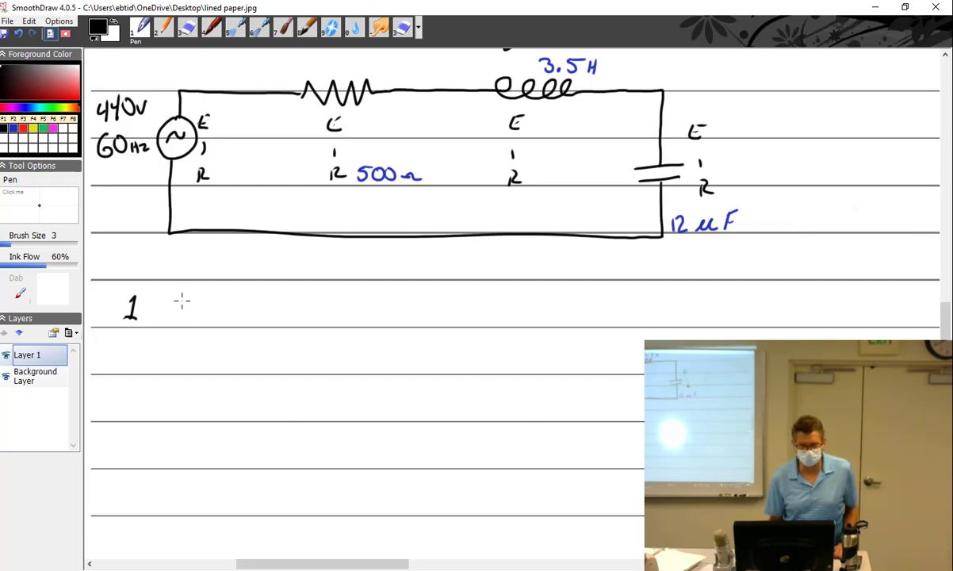
mouse_move(181, 300)
mouse_down()
mouse_move(199, 320)
mouse_move(184, 322)
mouse_move(210, 323)
mouse_up()
mouse_move(215, 311)
mouse_down()
mouse_move(267, 320)
mouse_move(302, 299)
mouse_move(289, 320)
mouse_up()
mouse_move(295, 305)
mouse_down()
mouse_move(293, 321)
mouse_move(333, 311)
mouse_move(359, 322)
mouse_up()
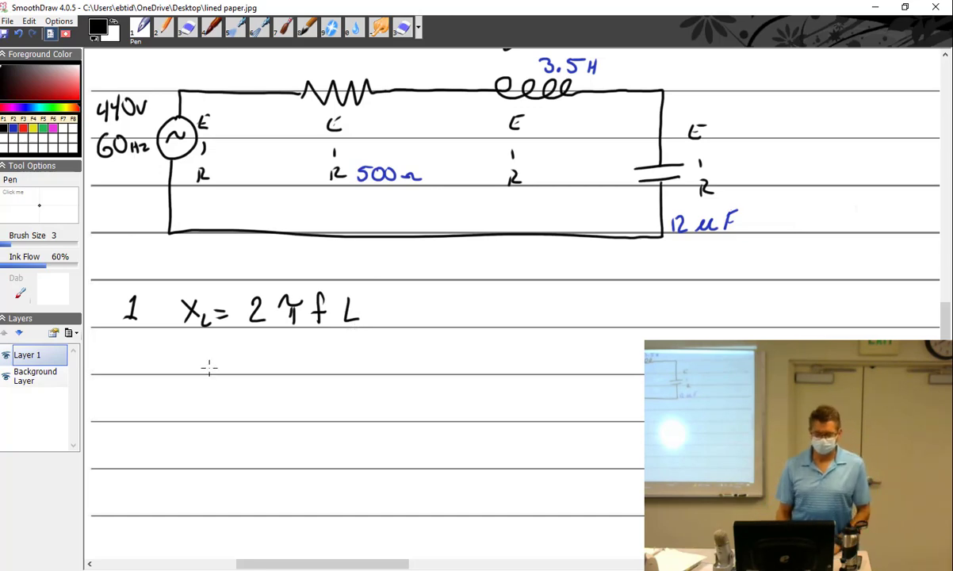
mouse_move(181, 351)
mouse_down()
mouse_move(212, 370)
mouse_move(250, 353)
mouse_move(244, 370)
mouse_move(259, 355)
mouse_move(275, 355)
mouse_move(274, 364)
mouse_move(332, 367)
mouse_up()
mouse_move(302, 354)
mouse_down()
mouse_move(300, 370)
mouse_move(325, 368)
mouse_up()
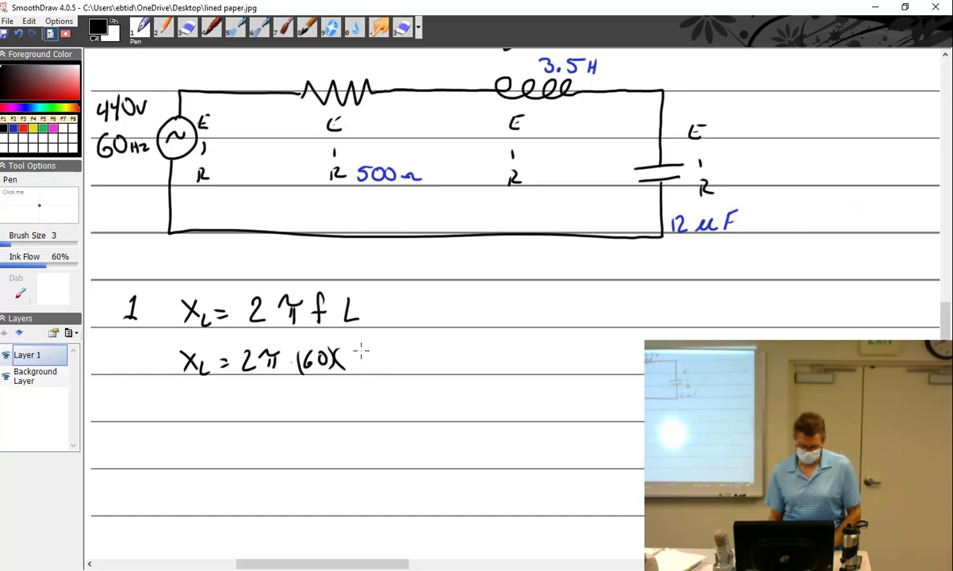
mouse_move(355, 354)
mouse_down()
mouse_move(356, 367)
mouse_move(376, 368)
mouse_move(391, 350)
mouse_move(404, 371)
mouse_up()
click(365, 366)
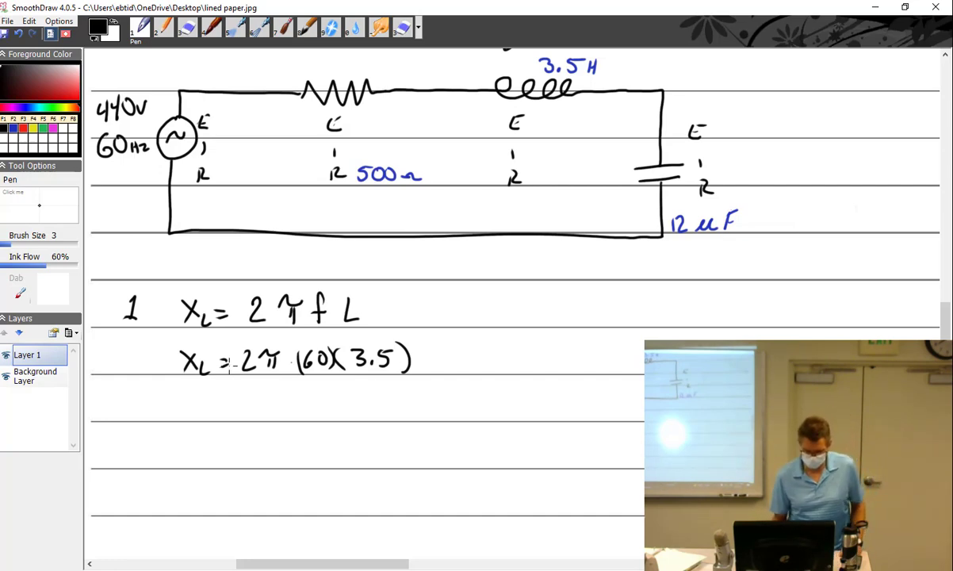
- Write the result XL = 1319.469 Ω and put a period after the step number 1
mouse_move(183, 397)
mouse_down()
mouse_move(208, 405)
mouse_move(206, 422)
mouse_move(230, 404)
mouse_up()
drag(219, 411, 302, 419)
click(311, 412)
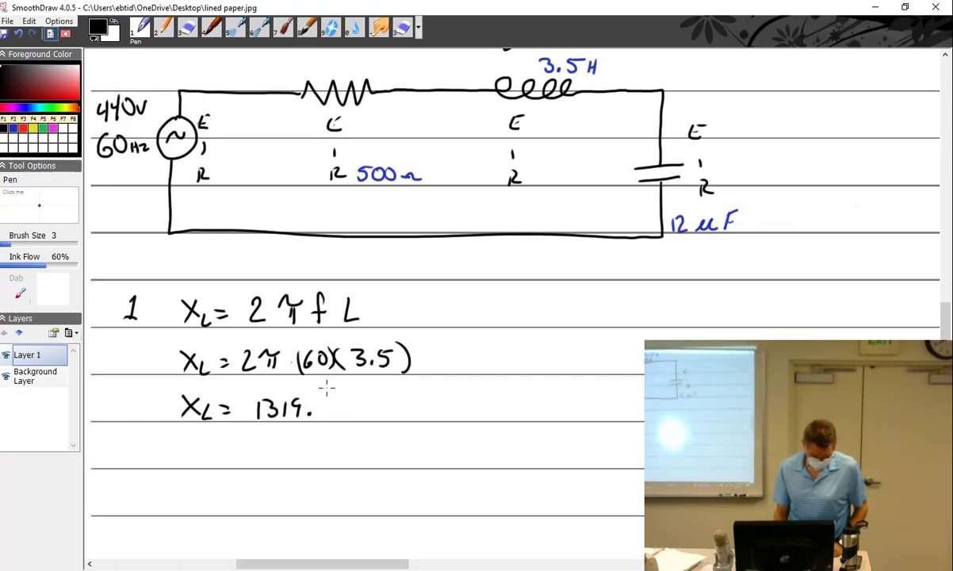
mouse_move(326, 397)
mouse_down()
mouse_move(329, 416)
mouse_move(364, 416)
mouse_up()
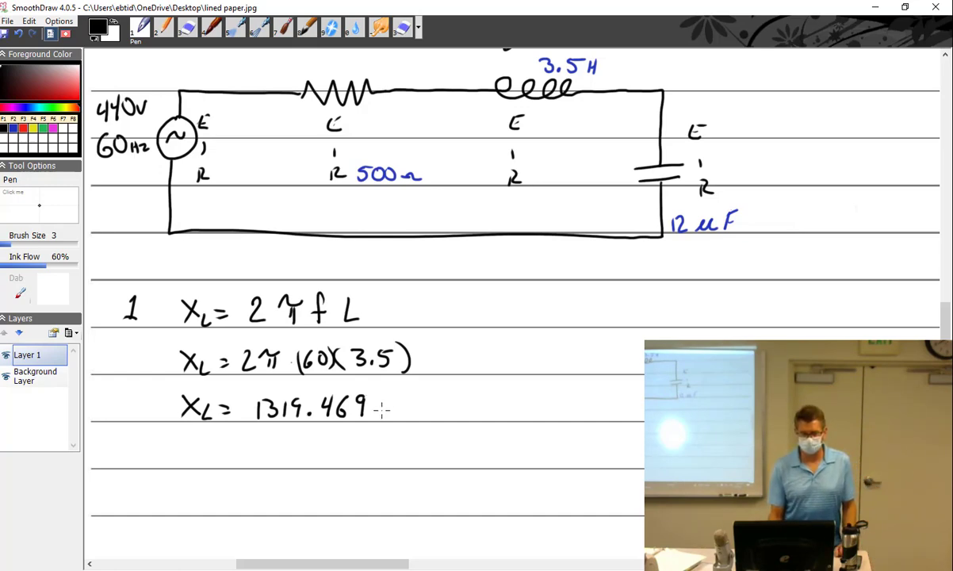
drag(382, 409, 408, 409)
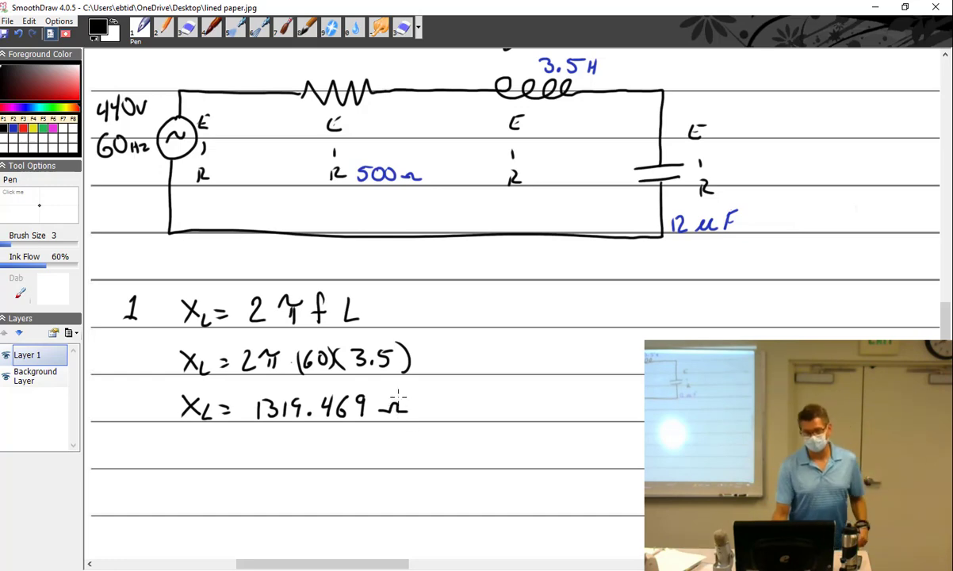
click(141, 317)
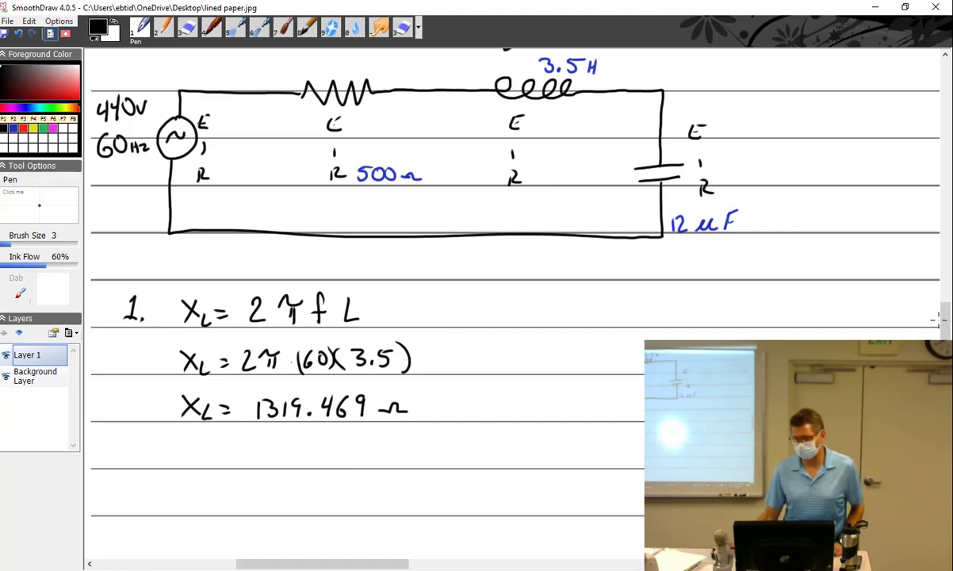
- Write step 2 heading '2 Xc = 1/(2πfC)' below step 1
drag(945, 320, 946, 335)
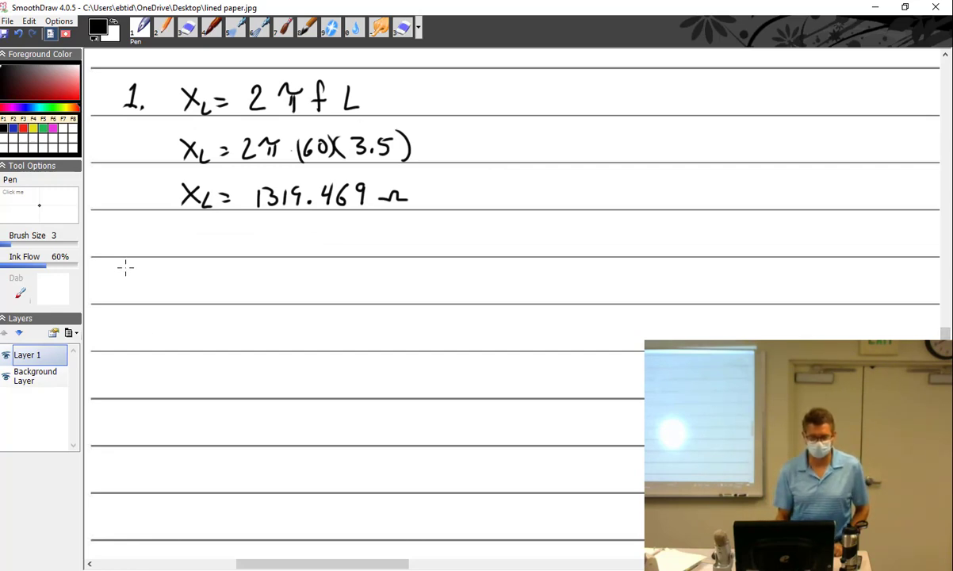
mouse_move(119, 268)
mouse_down()
mouse_move(118, 295)
mouse_move(184, 293)
mouse_move(188, 277)
mouse_move(194, 300)
mouse_move(221, 291)
mouse_up()
drag(210, 297, 221, 297)
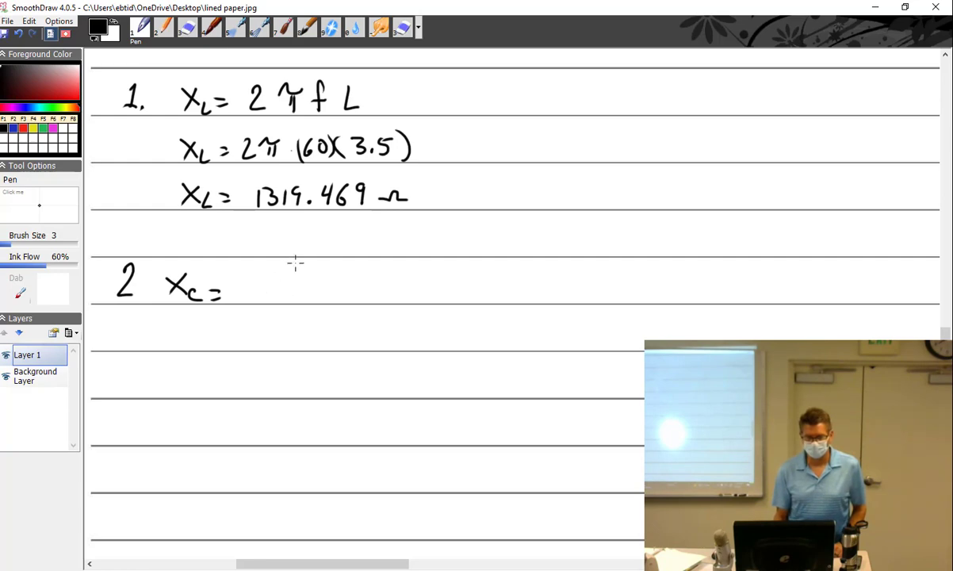
drag(300, 256, 300, 271)
drag(238, 281, 345, 279)
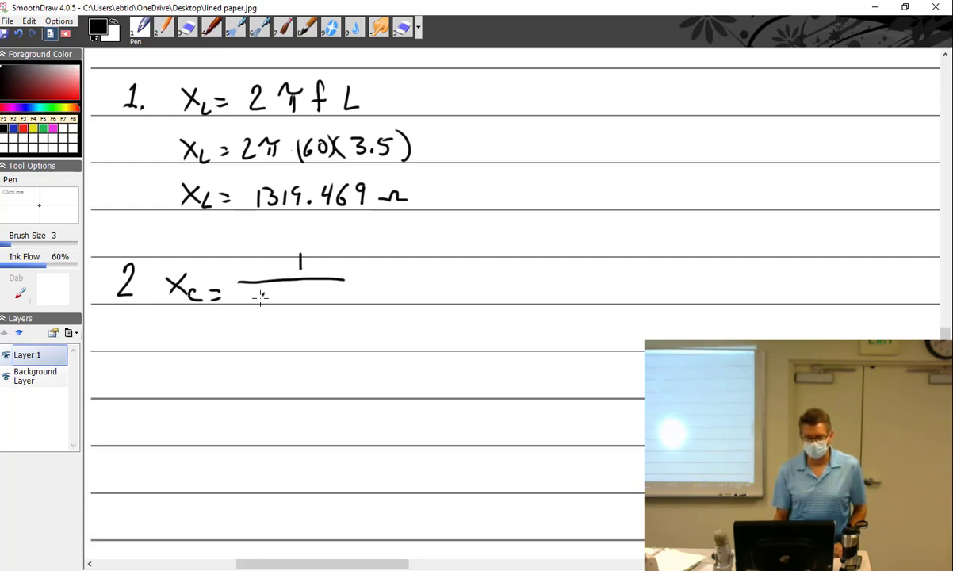
mouse_move(259, 295)
mouse_down()
mouse_move(275, 314)
mouse_move(296, 299)
mouse_move(280, 314)
mouse_up()
mouse_move(291, 296)
mouse_down()
mouse_move(315, 292)
mouse_move(312, 317)
mouse_up()
drag(308, 304, 359, 315)
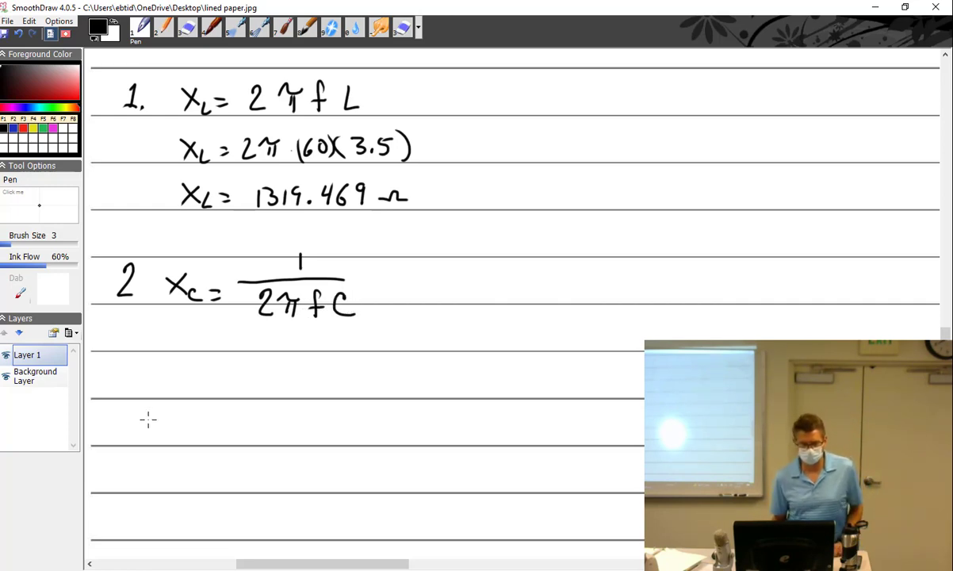
- Begin the substitution Xc = 1/(2(π)(60)...) on the next line
mouse_move(169, 376)
mouse_down()
mouse_move(181, 387)
mouse_move(169, 396)
mouse_move(188, 398)
mouse_up()
drag(207, 389, 221, 395)
mouse_move(294, 362)
mouse_down()
mouse_move(301, 389)
mouse_move(342, 388)
mouse_up()
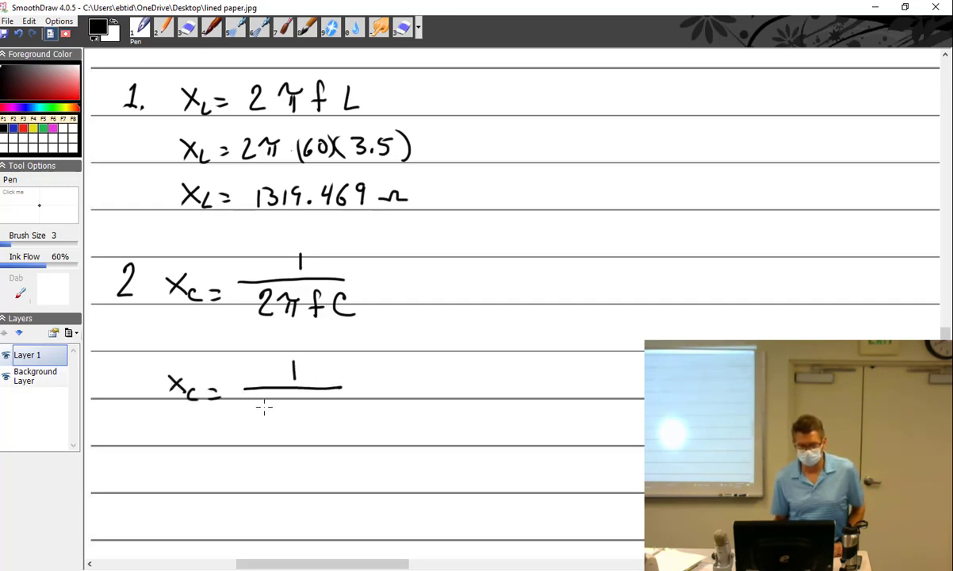
drag(249, 408, 269, 421)
mouse_move(275, 406)
mouse_down()
mouse_move(294, 404)
mouse_move(279, 420)
mouse_up()
mouse_move(288, 405)
mouse_down()
mouse_move(292, 421)
mouse_move(305, 422)
mouse_move(323, 405)
mouse_up()
drag(332, 402, 336, 421)
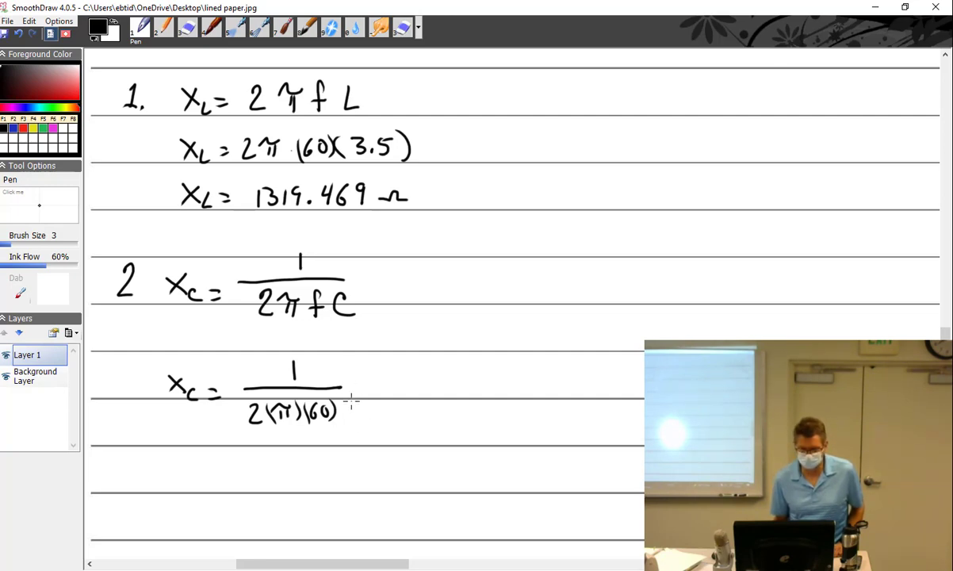
- Complete the denominator with (12×10⁻⁶), undoing a stray 3, and start the 'Xc =' result line
drag(352, 402, 352, 413)
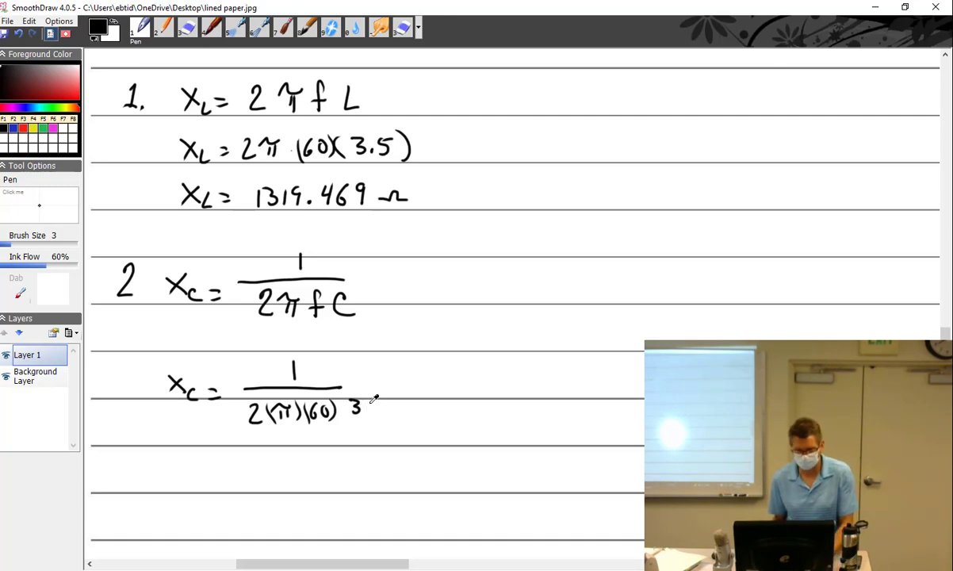
key(ctrl+z)
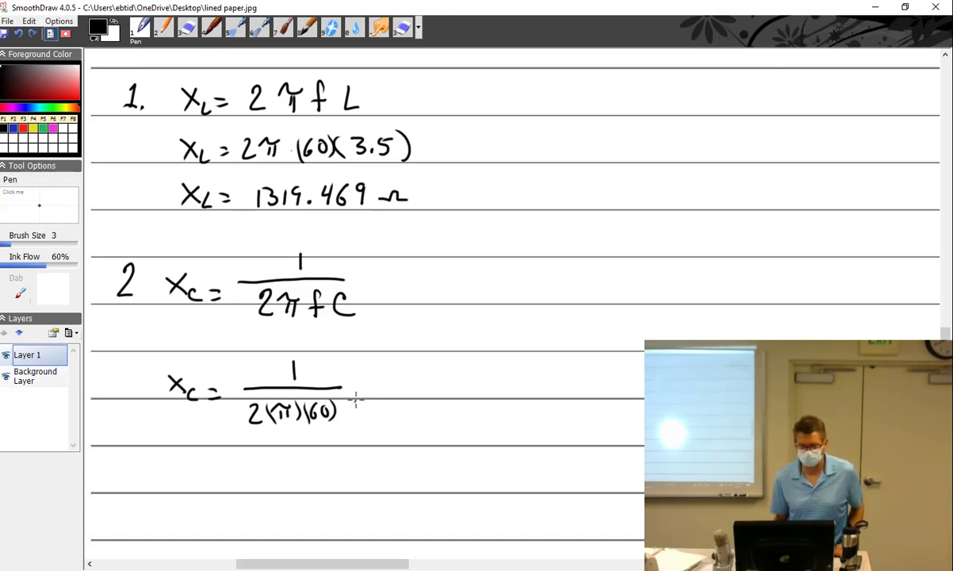
mouse_move(356, 400)
mouse_down()
mouse_move(355, 415)
mouse_move(373, 412)
mouse_up()
mouse_move(385, 403)
mouse_down()
mouse_move(393, 412)
mouse_move(405, 398)
mouse_up()
drag(411, 391, 420, 408)
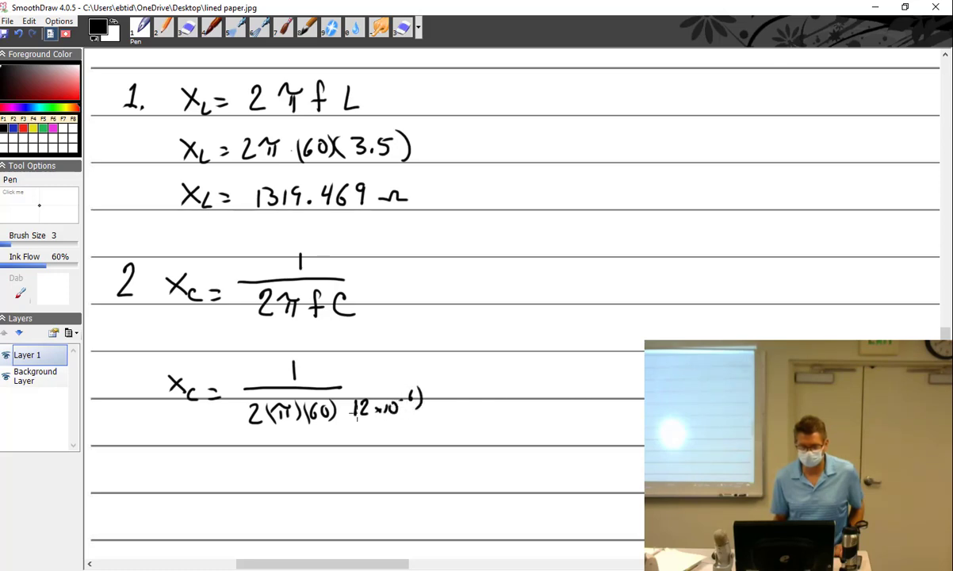
drag(345, 400, 344, 419)
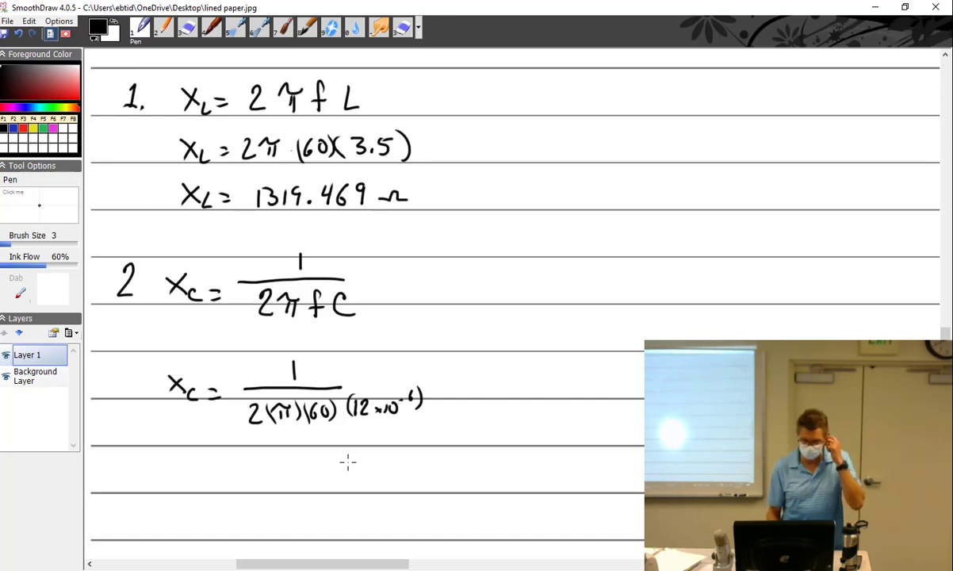
mouse_move(164, 471)
mouse_down()
mouse_move(211, 476)
mouse_move(228, 490)
mouse_move(294, 485)
mouse_move(319, 468)
mouse_move(345, 486)
mouse_move(415, 475)
mouse_up()
- Write 221.049 Ω after 'Xc =' on the bottom line
click(301, 481)
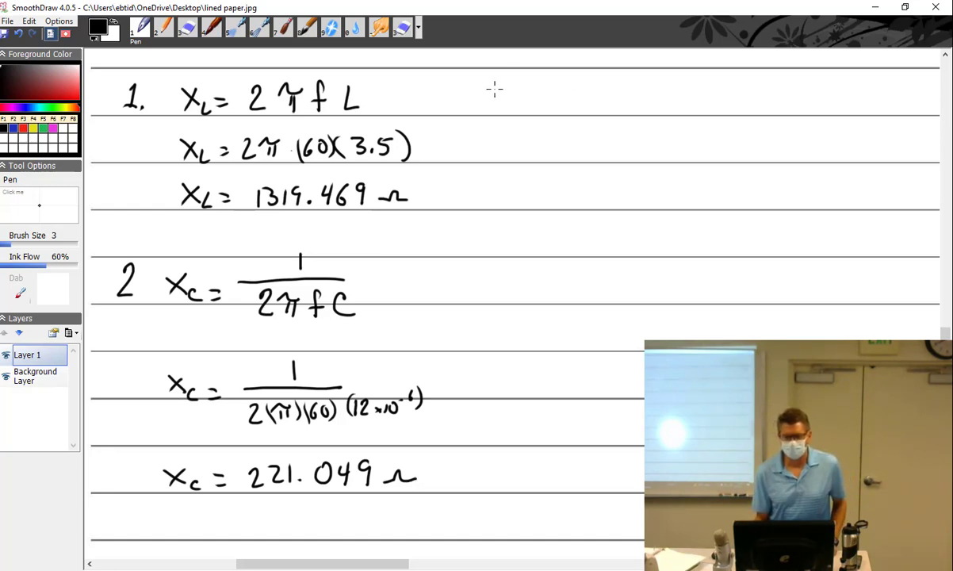
- Write step 3 as XT = 1319.461 − 221.049 to the right of the previous steps
mouse_move(492, 85)
mouse_down()
mouse_move(505, 96)
mouse_move(493, 106)
mouse_move(539, 112)
mouse_move(527, 112)
mouse_move(565, 99)
mouse_up()
drag(558, 100, 558, 121)
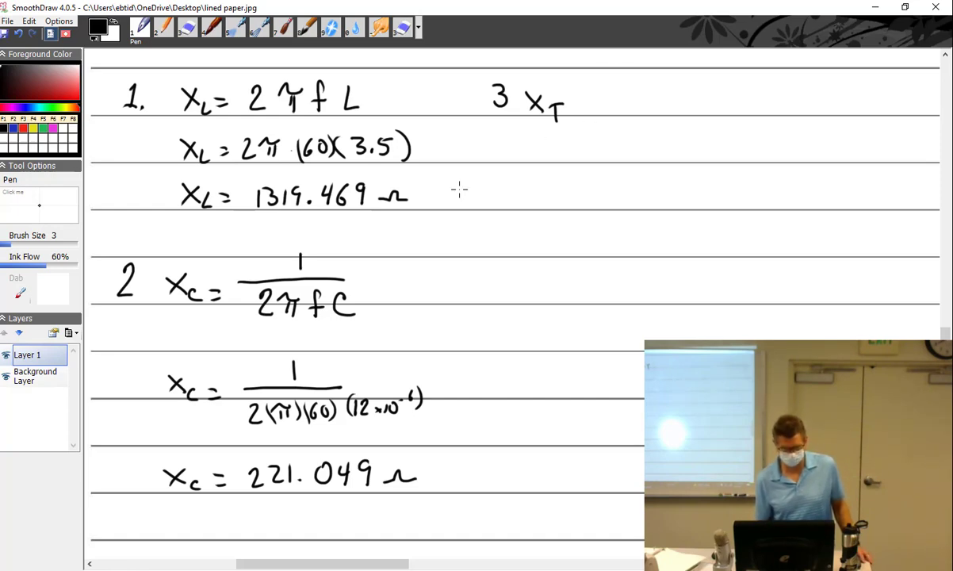
mouse_move(614, 89)
mouse_down()
mouse_move(614, 109)
mouse_move(631, 95)
mouse_move(626, 109)
mouse_move(643, 109)
mouse_up()
mouse_move(662, 92)
mouse_down()
mouse_move(655, 110)
mouse_move(684, 100)
mouse_up()
click(667, 105)
mouse_move(681, 90)
mouse_down()
mouse_move(701, 103)
mouse_move(747, 92)
mouse_move(787, 109)
mouse_move(811, 96)
mouse_up()
click(798, 106)
drag(824, 92, 834, 109)
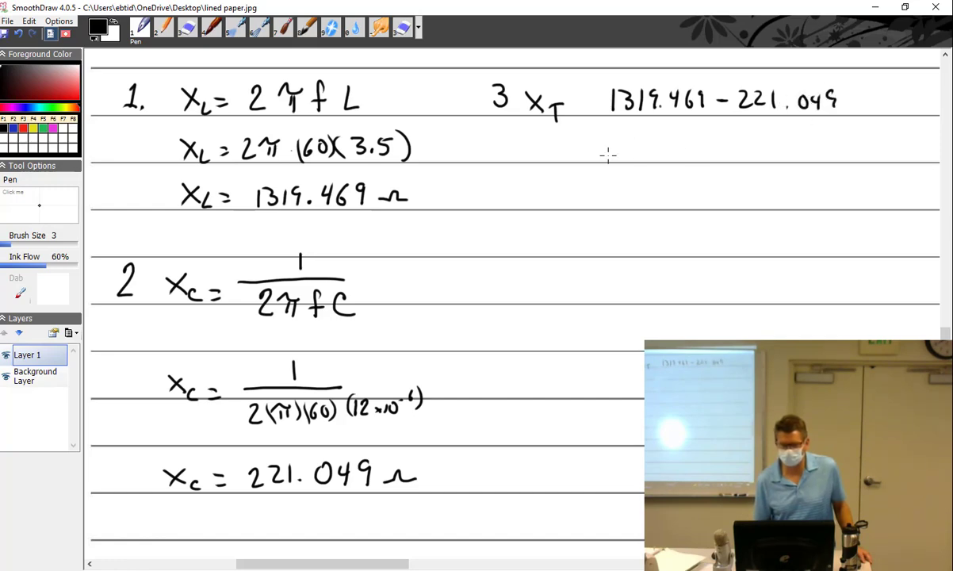
- Write XT = 1098.42 Ω on the next line and add a period after the 3
drag(572, 143, 588, 161)
mouse_move(588, 144)
mouse_down()
mouse_move(572, 161)
mouse_move(605, 154)
mouse_up()
mouse_move(600, 155)
mouse_down()
mouse_move(599, 165)
mouse_move(627, 152)
mouse_up()
drag(612, 158, 626, 158)
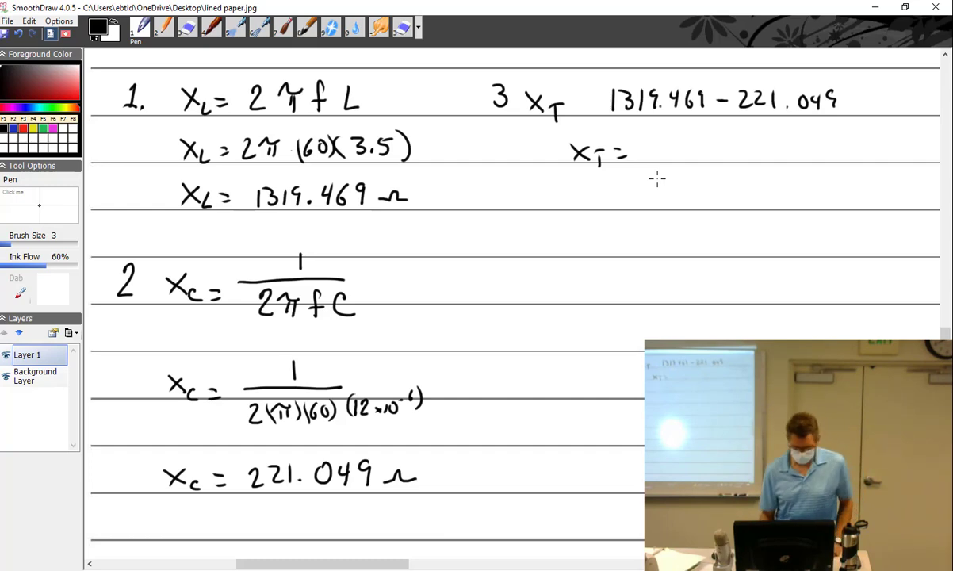
mouse_move(657, 139)
mouse_down()
mouse_move(703, 143)
mouse_move(703, 157)
mouse_move(718, 142)
mouse_move(720, 156)
mouse_move(749, 149)
mouse_move(755, 161)
mouse_move(767, 140)
mouse_move(806, 152)
mouse_up()
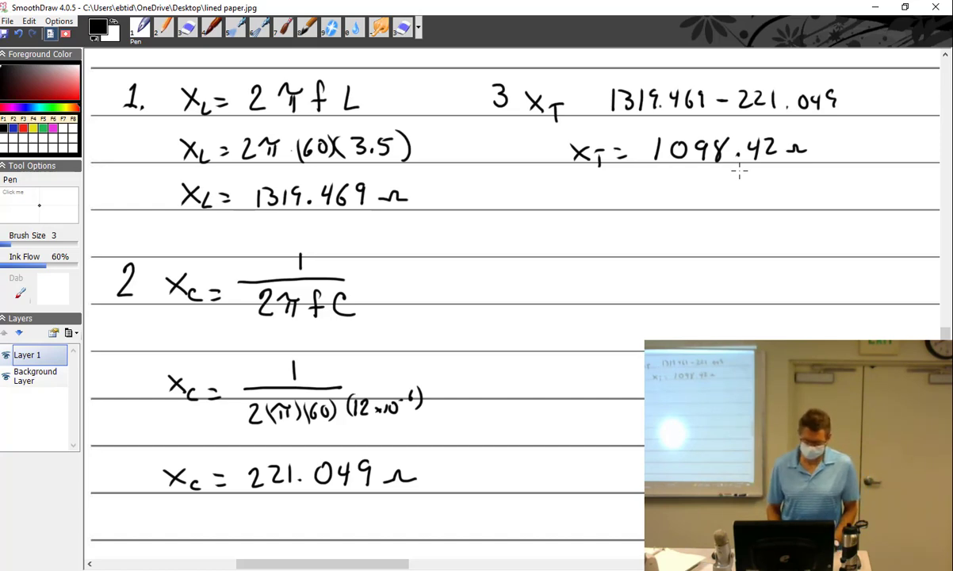
click(514, 104)
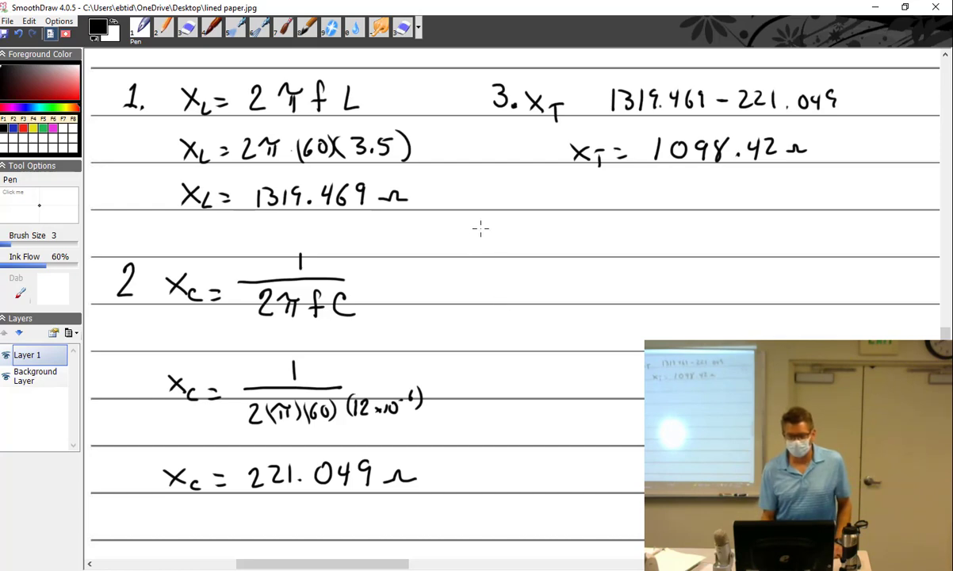
drag(484, 224, 487, 250)
- Handwrite item '4. Z √(R²+(XL−XC)²)' with the square-root sign over the terms
click(498, 247)
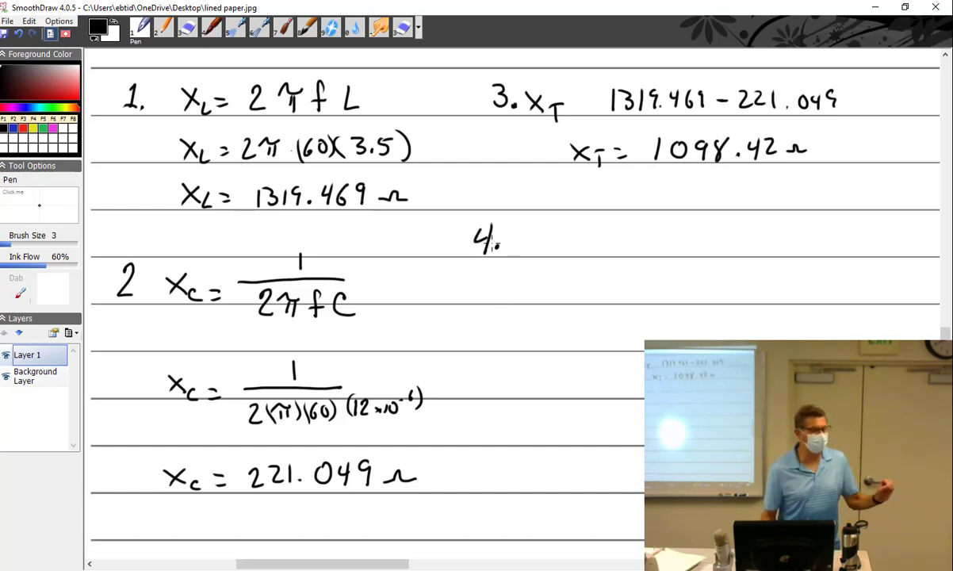
mouse_move(527, 228)
mouse_down()
mouse_move(530, 250)
mouse_move(544, 253)
mouse_up()
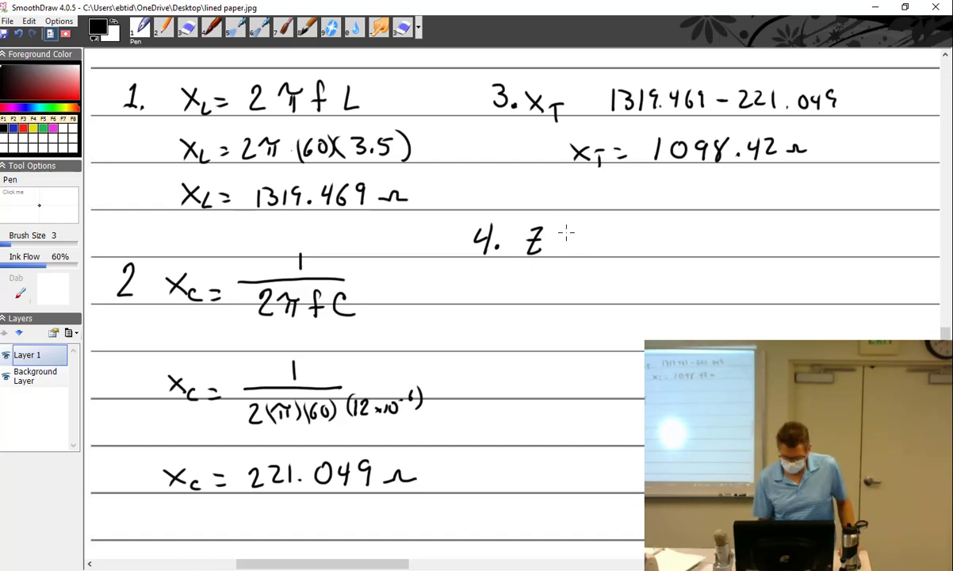
mouse_move(558, 241)
mouse_down()
mouse_move(565, 250)
mouse_move(570, 212)
mouse_move(587, 209)
mouse_move(754, 209)
mouse_up()
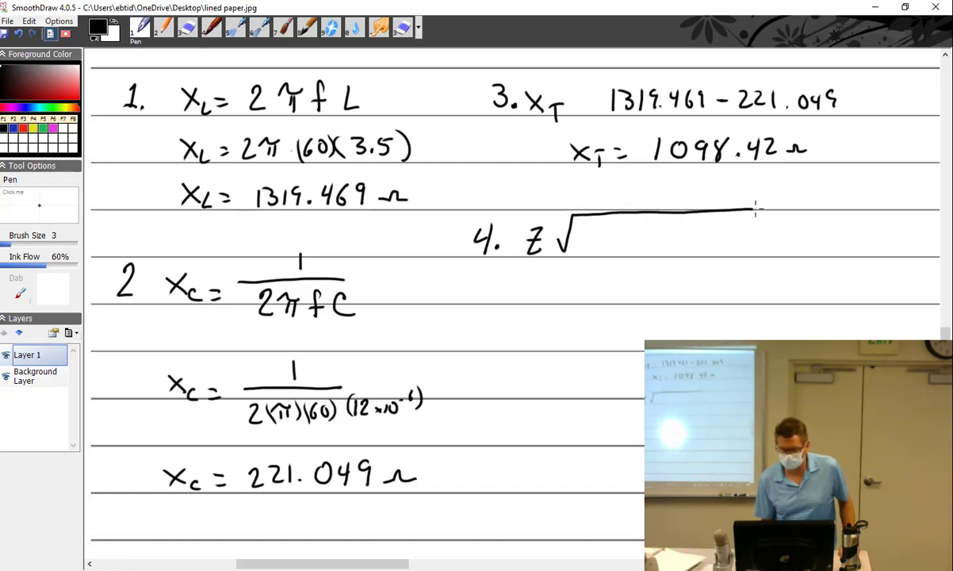
mouse_move(584, 227)
mouse_down()
mouse_move(583, 253)
mouse_move(593, 242)
mouse_move(597, 252)
mouse_move(608, 235)
mouse_up()
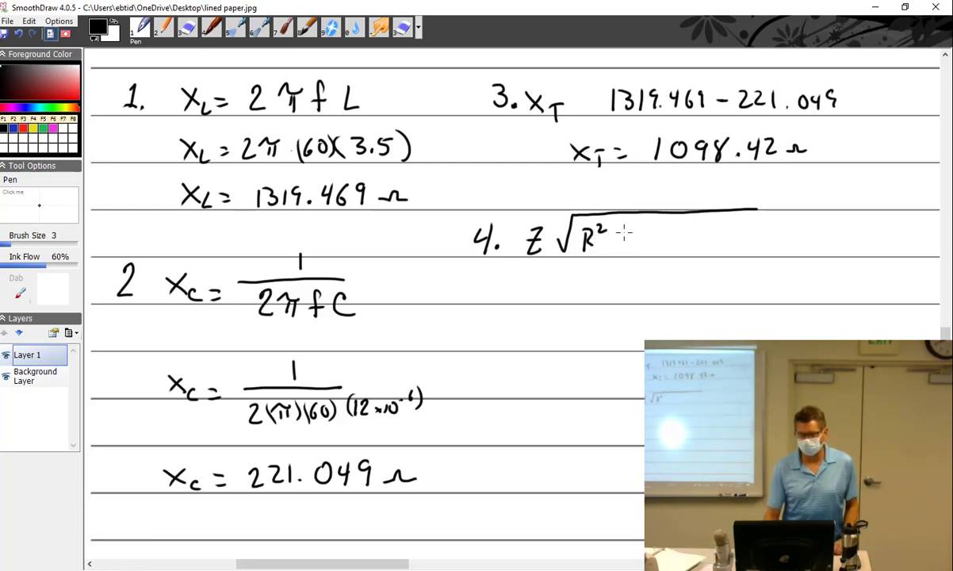
mouse_move(618, 233)
mouse_down()
mouse_move(619, 251)
mouse_move(631, 241)
mouse_up()
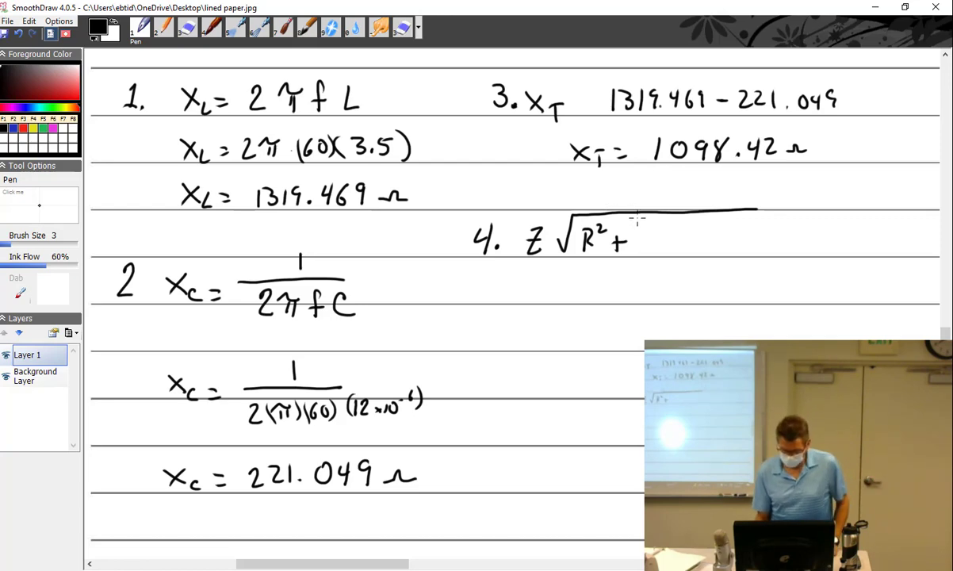
mouse_move(646, 231)
mouse_down()
mouse_move(643, 253)
mouse_move(698, 246)
mouse_up()
mouse_move(705, 238)
mouse_down()
mouse_move(713, 247)
mouse_move(702, 253)
mouse_move(736, 259)
mouse_up()
drag(745, 224, 753, 231)
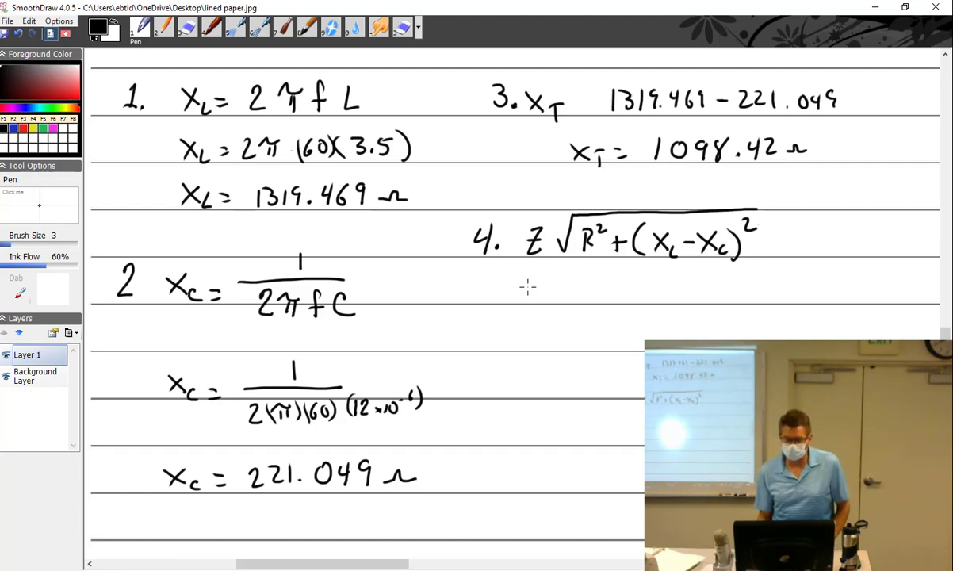
- Write 'Z = √(R²+XT²)' on the line below and add equals signs after both Z's
mouse_move(523, 283)
mouse_down()
mouse_move(539, 304)
mouse_move(562, 273)
mouse_move(711, 272)
mouse_up()
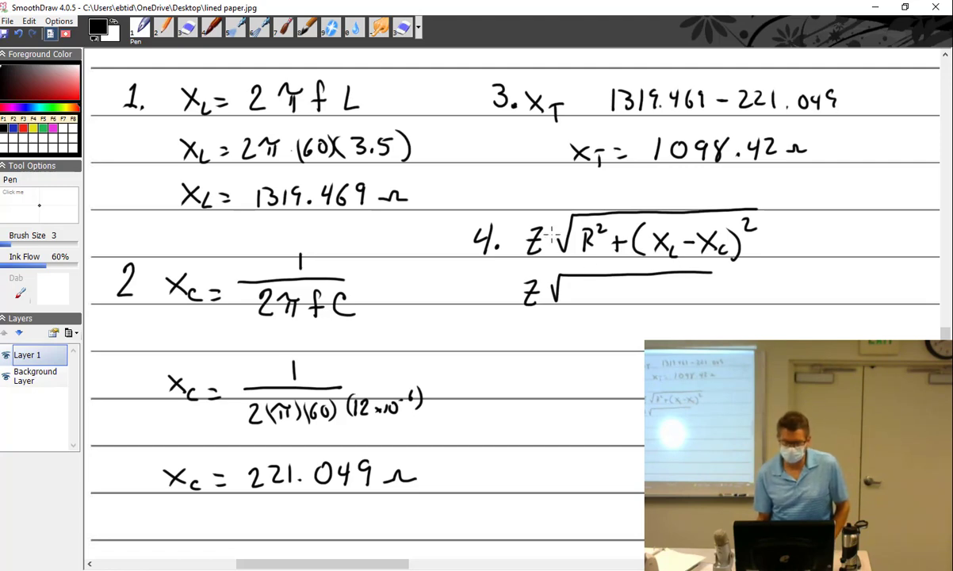
drag(546, 230, 552, 231)
drag(546, 235, 552, 235)
drag(538, 293, 544, 292)
drag(538, 296, 579, 301)
mouse_move(580, 284)
mouse_down()
mouse_move(590, 302)
mouse_move(601, 290)
mouse_move(622, 294)
mouse_up()
mouse_move(614, 287)
mouse_down()
mouse_move(614, 301)
mouse_move(657, 307)
mouse_up()
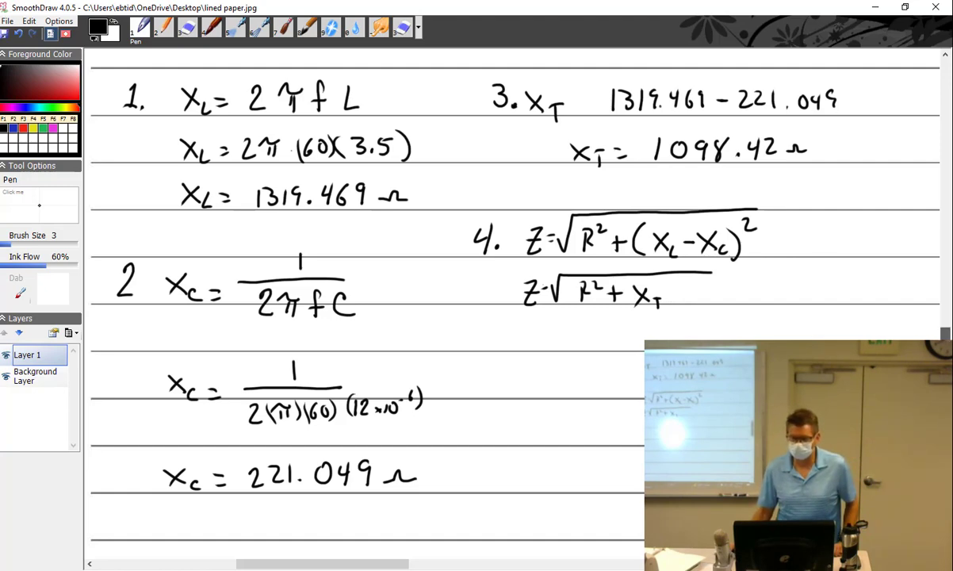
scroll(489, 278, down, 1)
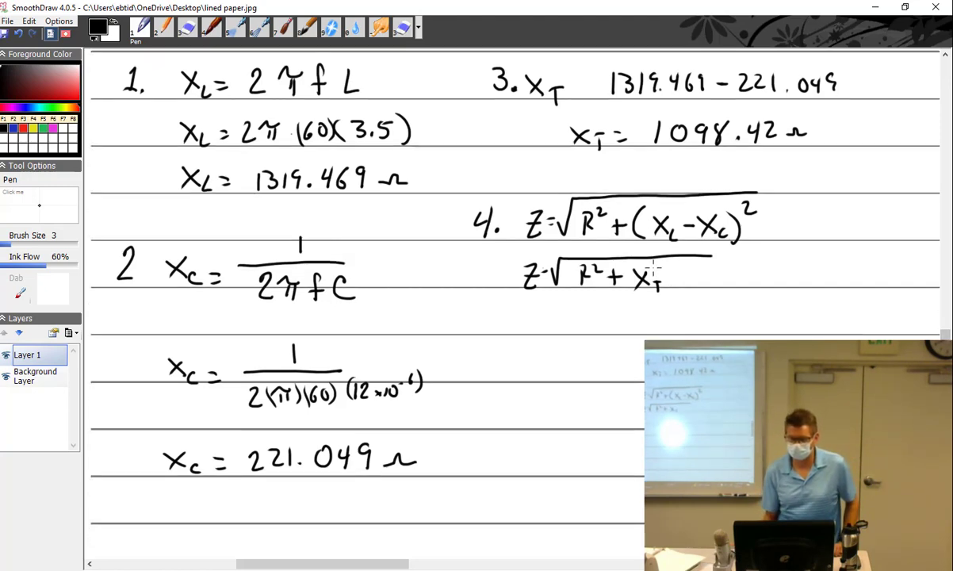
drag(663, 268, 671, 275)
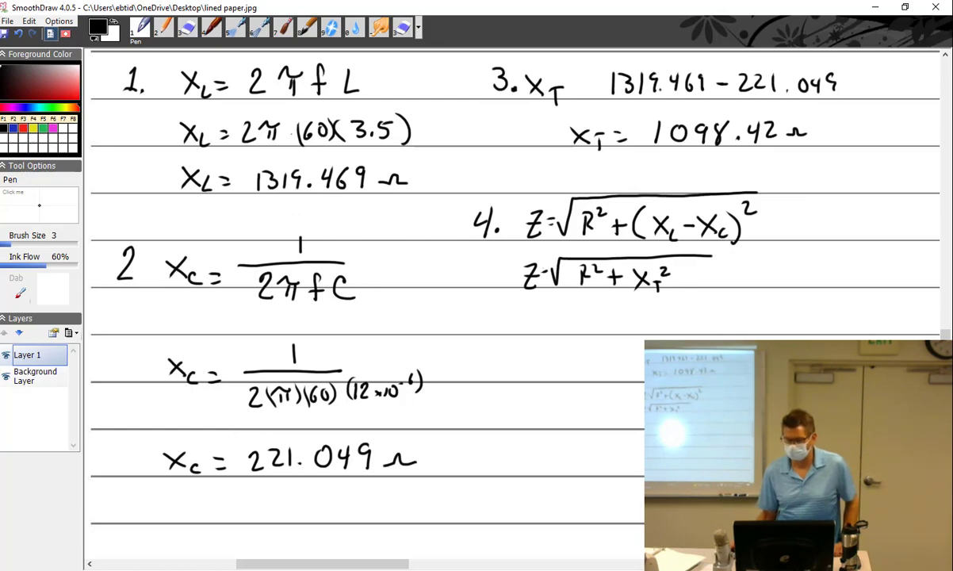
- Check off the formula and write Z = √(500² + (1319.469 − 221.049)²)
scroll(888, 314, down, 5)
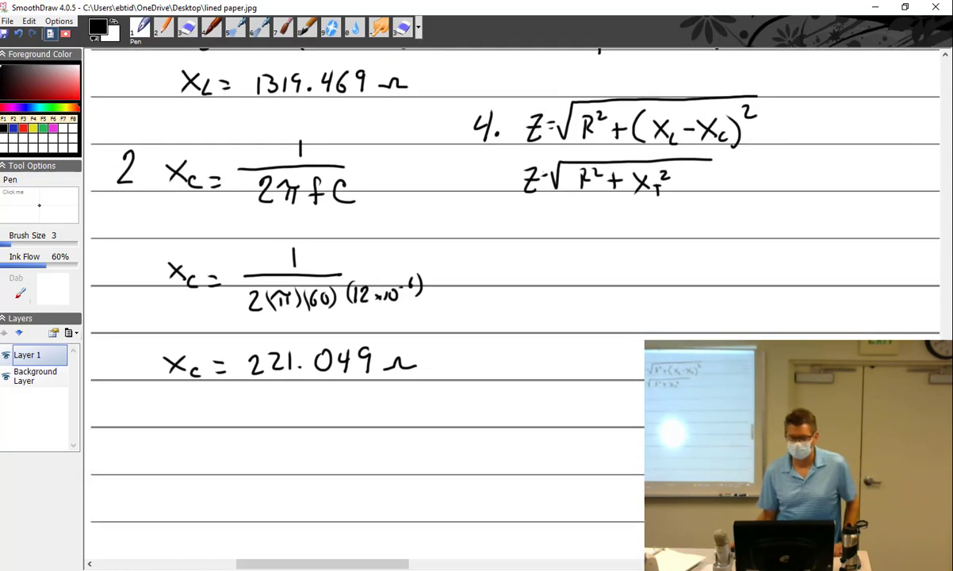
scroll(515, 238, down, 2)
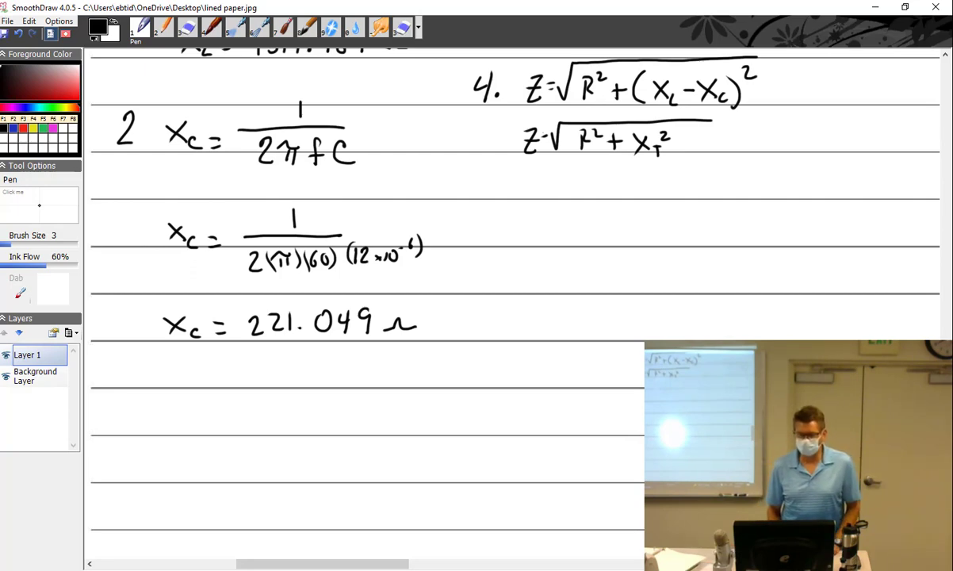
drag(796, 81, 822, 71)
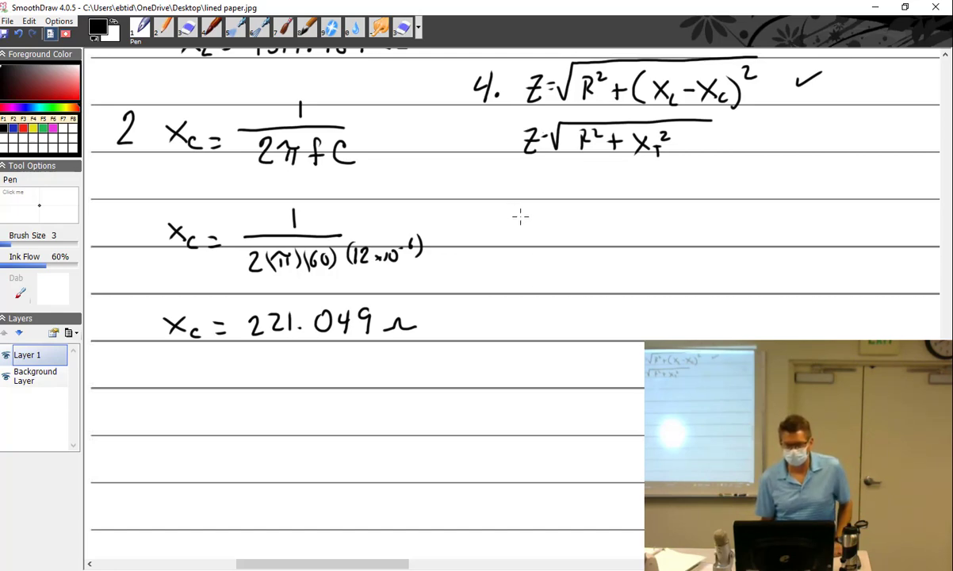
mouse_move(513, 218)
mouse_down()
mouse_move(529, 237)
mouse_move(550, 225)
mouse_up()
mouse_move(540, 232)
mouse_down()
mouse_move(572, 237)
mouse_move(581, 204)
mouse_move(791, 200)
mouse_up()
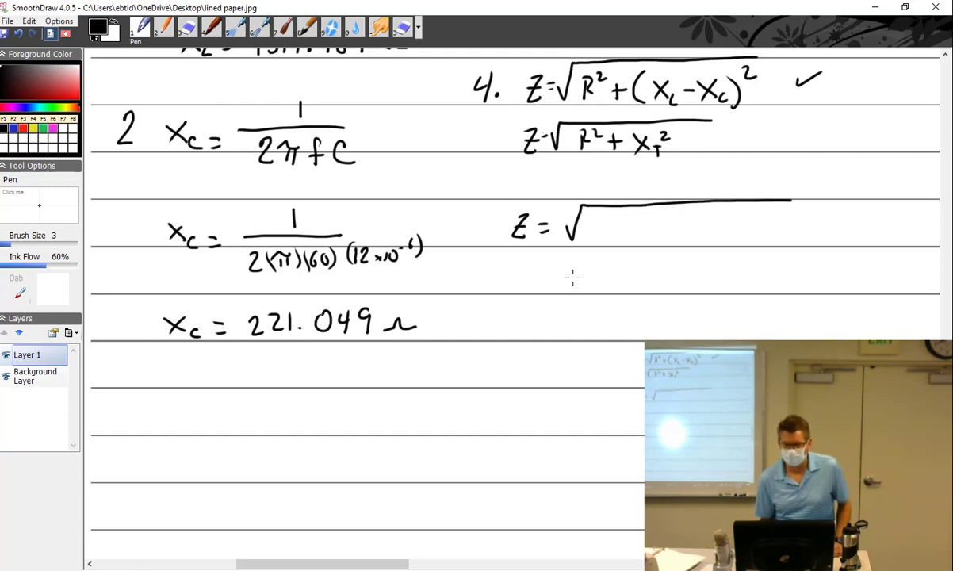
mouse_move(595, 221)
mouse_down()
mouse_move(601, 234)
mouse_move(610, 223)
mouse_move(652, 239)
mouse_move(660, 231)
mouse_up()
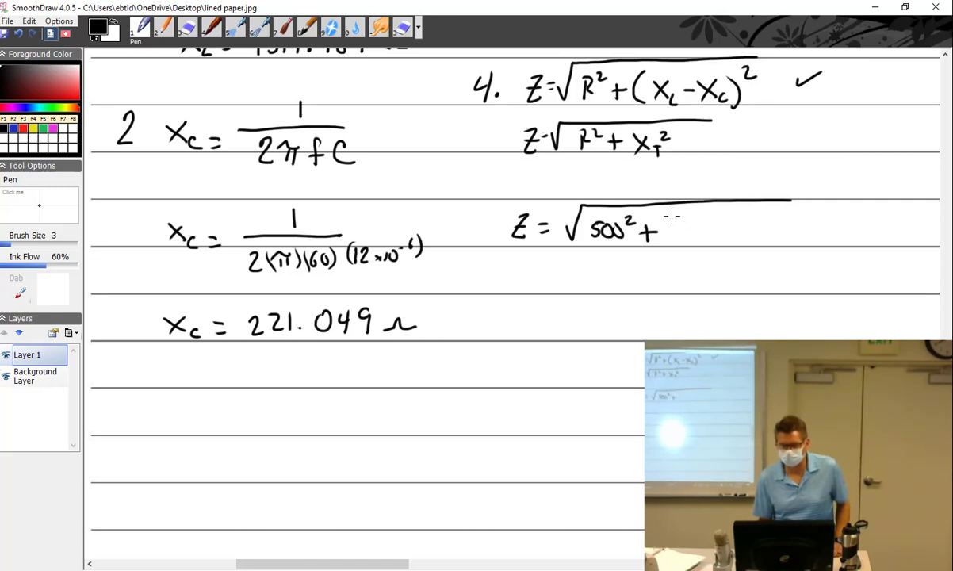
drag(676, 219, 673, 242)
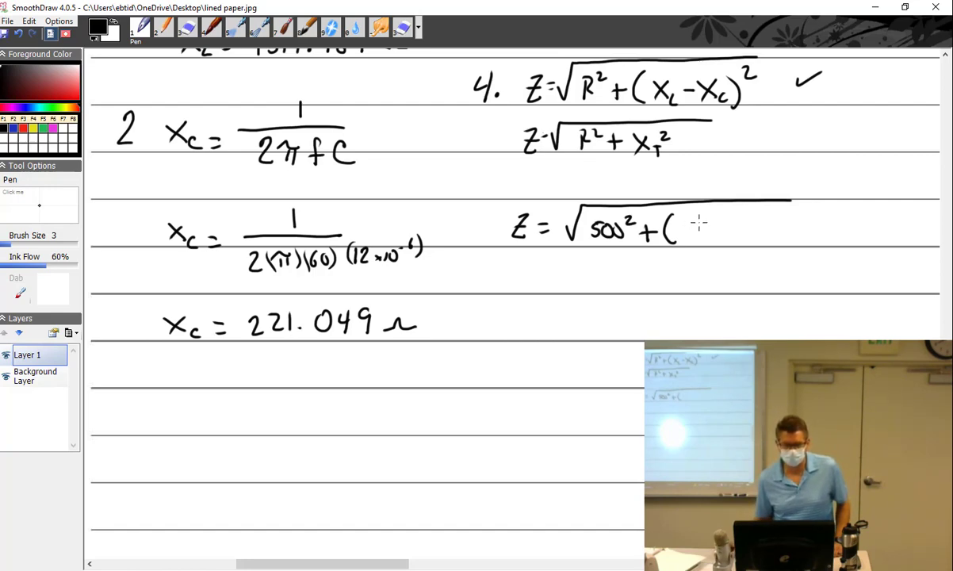
click(945, 54)
click(944, 55)
click(944, 55)
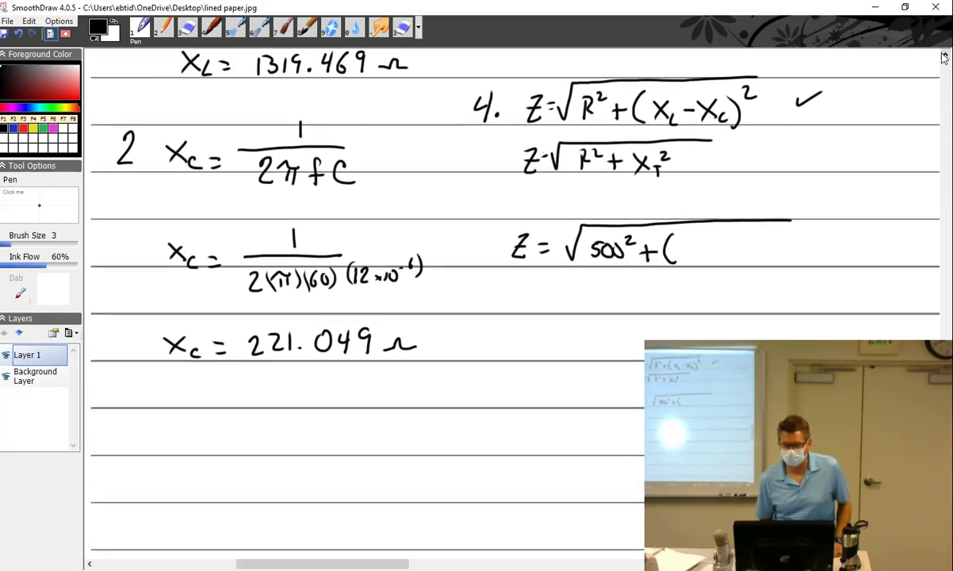
mouse_move(688, 254)
mouse_down()
mouse_move(787, 242)
mouse_move(780, 252)
mouse_move(806, 242)
mouse_move(860, 239)
mouse_up()
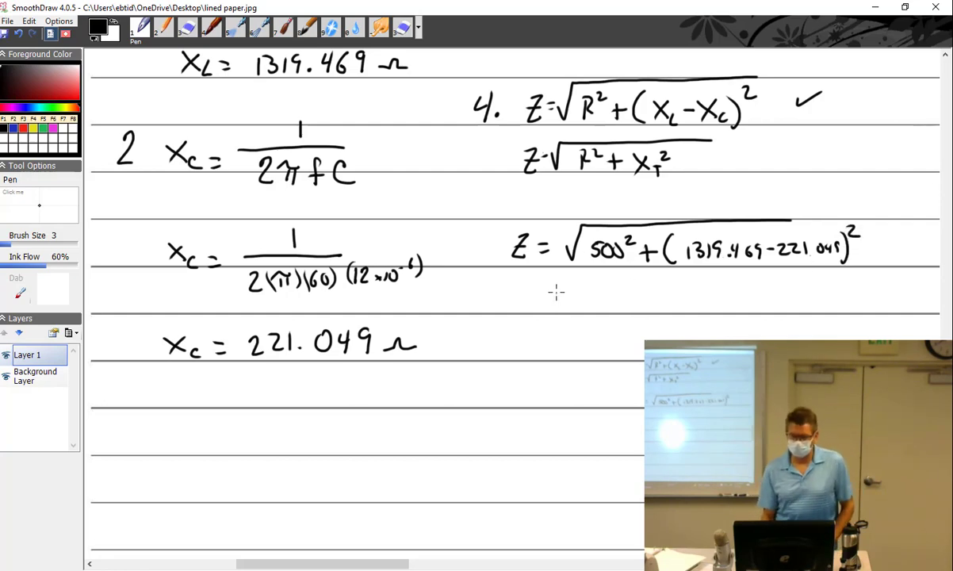
- Write the simplified root √(250000 + 1206526.496) and start the Z result line
mouse_move(555, 292)
mouse_down()
mouse_move(579, 272)
mouse_move(862, 271)
mouse_up()
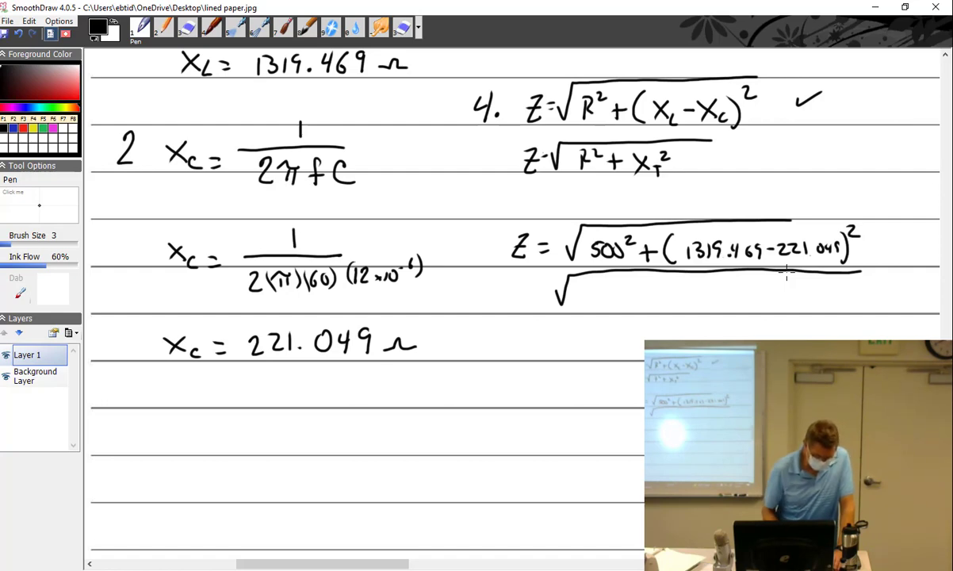
mouse_move(580, 287)
mouse_down()
mouse_move(598, 304)
mouse_move(634, 290)
mouse_move(634, 298)
mouse_move(639, 286)
mouse_up()
mouse_move(651, 285)
mouse_down()
mouse_move(617, 290)
mouse_move(609, 302)
mouse_up()
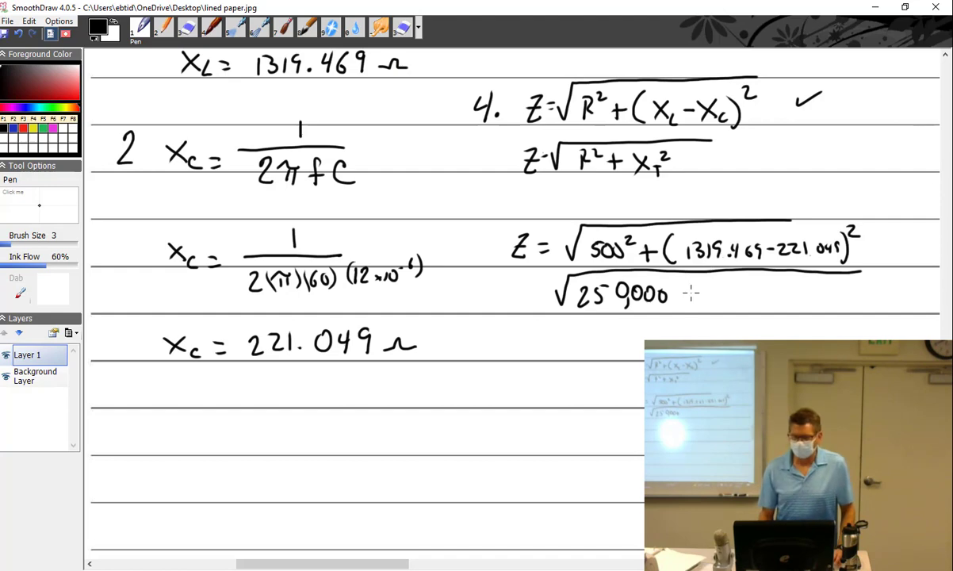
drag(678, 295, 697, 294)
drag(687, 285, 685, 303)
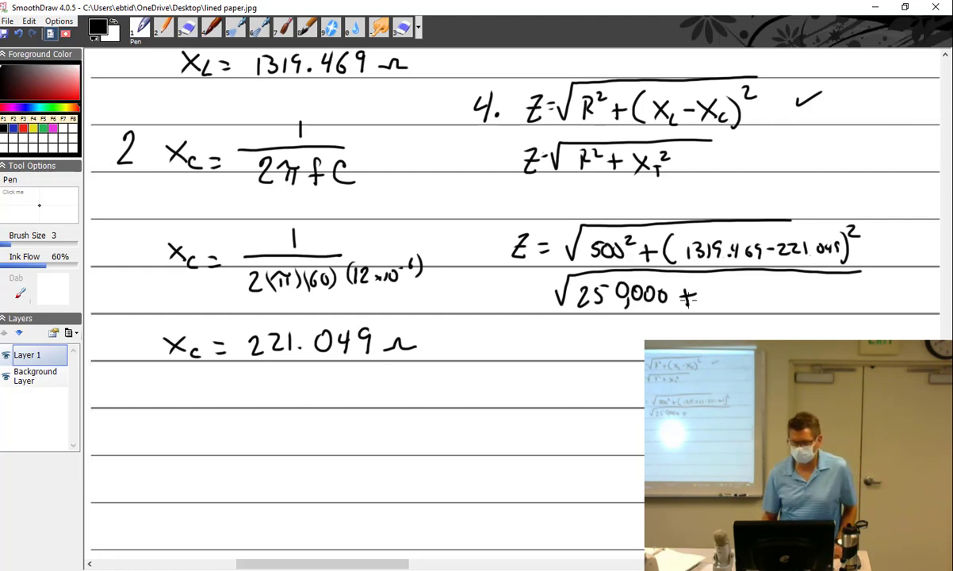
mouse_move(712, 287)
mouse_down()
mouse_move(737, 298)
mouse_move(748, 287)
mouse_move(779, 307)
mouse_move(794, 291)
mouse_move(799, 306)
mouse_move(807, 296)
mouse_move(843, 302)
mouse_up()
click(831, 301)
mouse_move(856, 292)
mouse_down()
mouse_move(851, 302)
mouse_move(868, 302)
mouse_up()
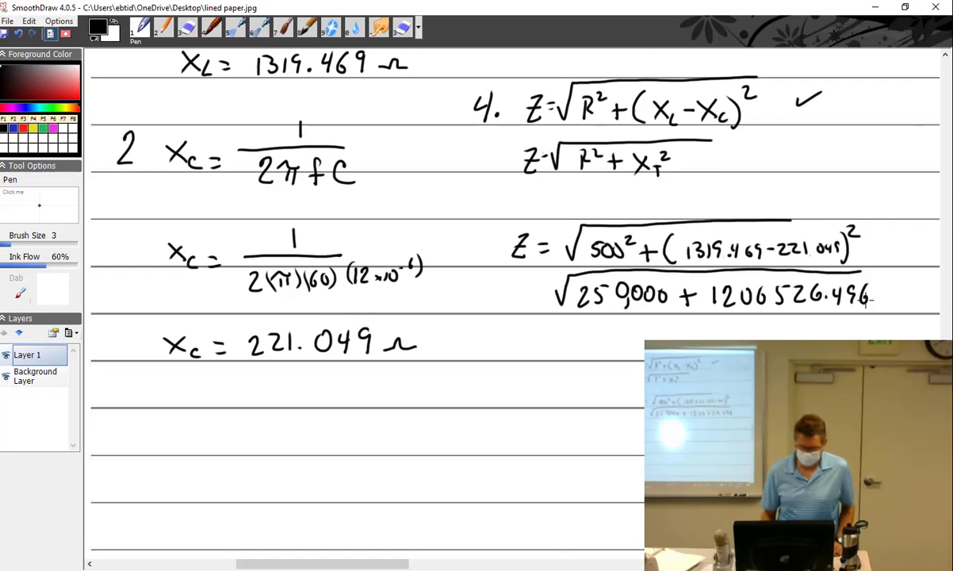
mouse_move(514, 329)
mouse_down()
mouse_move(527, 349)
mouse_move(556, 349)
mouse_up()
- Write the result Z = 1206.866 and begin the ohm symbol after it
mouse_move(565, 337)
mouse_down()
mouse_move(577, 331)
mouse_move(586, 348)
mouse_move(598, 332)
mouse_move(609, 341)
mouse_move(646, 328)
mouse_move(661, 340)
mouse_up()
click(624, 343)
drag(680, 327, 677, 339)
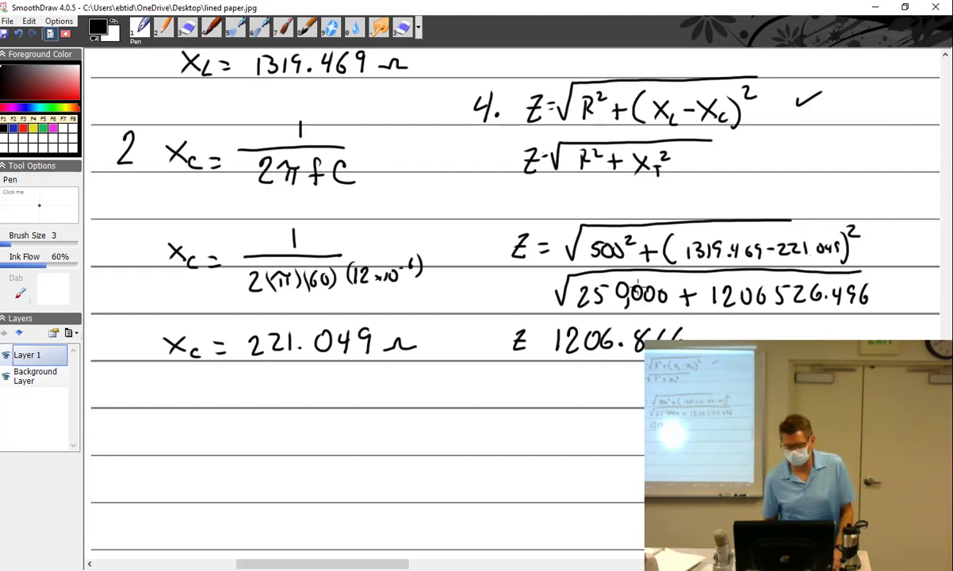
drag(708, 338, 724, 334)
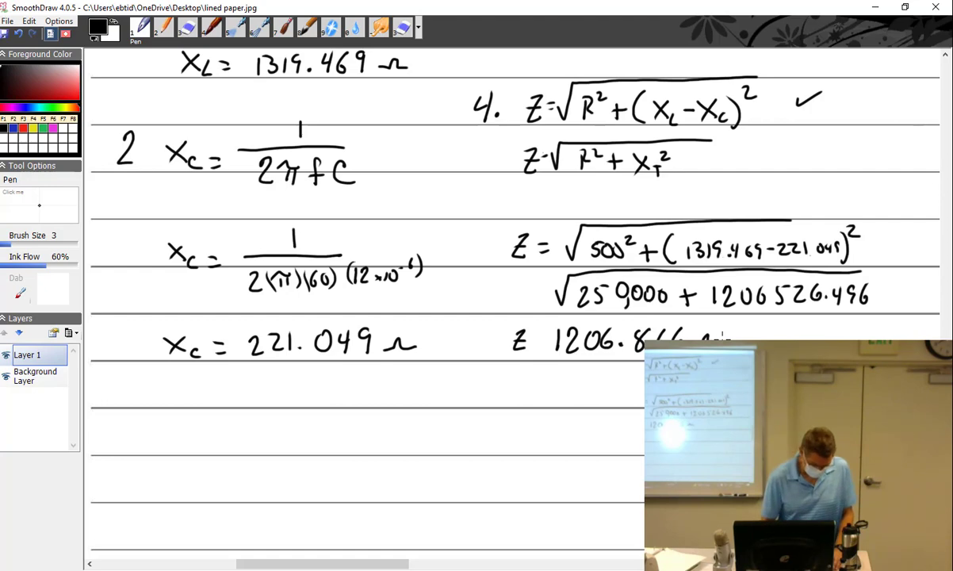
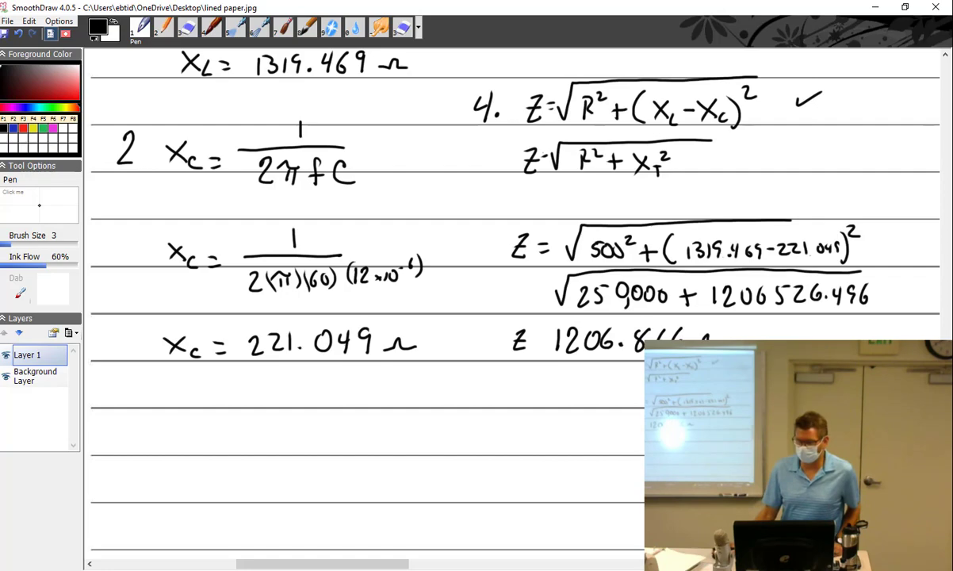
- Handwrite the impedance check √((500^2)+(1319.469−221.049)^2) below Z 1206.866 Ω
scroll(484, 301, down, 5)
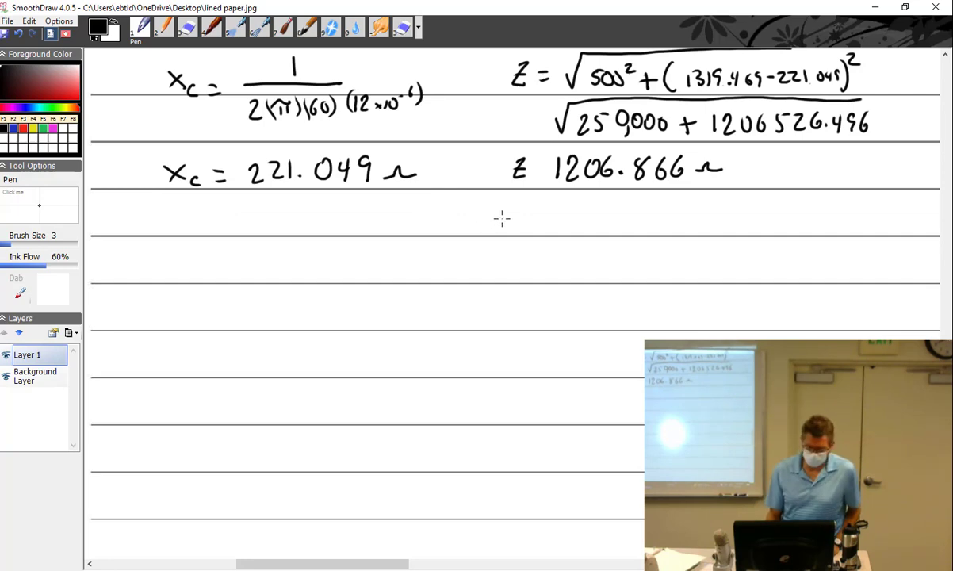
mouse_move(507, 216)
mouse_down()
mouse_move(534, 201)
mouse_move(556, 231)
mouse_up()
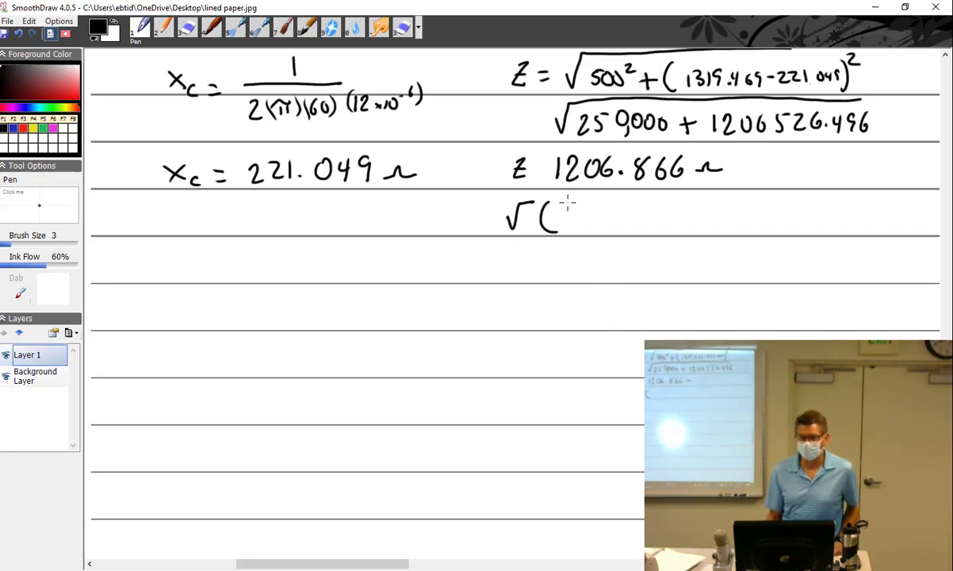
mouse_move(572, 204)
mouse_down()
mouse_move(563, 219)
mouse_move(573, 231)
mouse_move(594, 208)
mouse_up()
mouse_move(602, 210)
mouse_down()
mouse_move(634, 221)
mouse_move(634, 210)
mouse_move(639, 226)
mouse_move(643, 207)
mouse_move(649, 216)
mouse_move(666, 204)
mouse_move(656, 196)
mouse_move(668, 213)
mouse_move(658, 234)
mouse_move(697, 219)
mouse_move(719, 228)
mouse_up()
drag(728, 214, 736, 230)
mouse_move(744, 227)
mouse_down()
mouse_move(784, 226)
mouse_move(817, 228)
mouse_up()
mouse_move(821, 216)
mouse_down()
mouse_move(821, 228)
mouse_move(832, 217)
mouse_move(858, 230)
mouse_up()
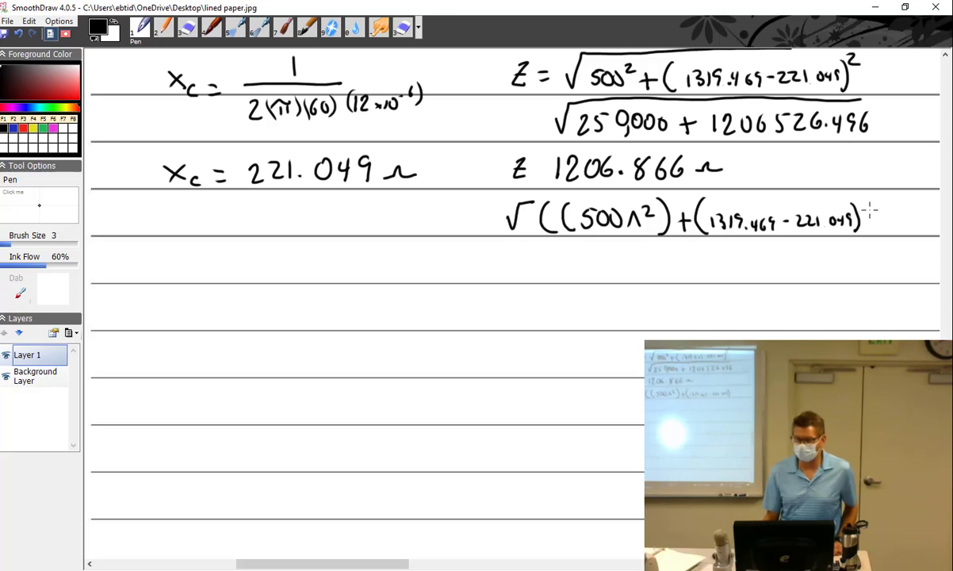
mouse_move(866, 230)
mouse_down()
mouse_move(878, 230)
mouse_move(889, 203)
mouse_move(893, 213)
mouse_up()
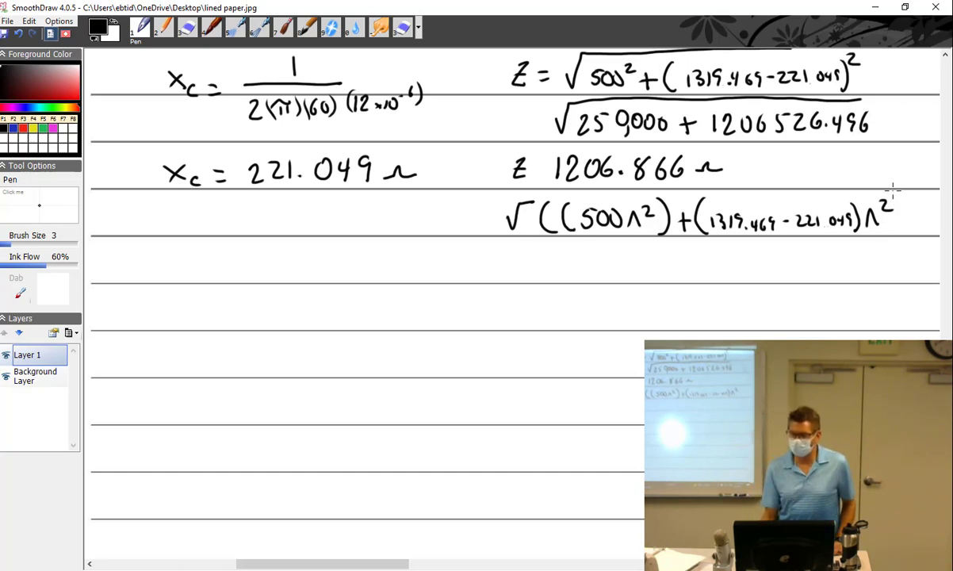
drag(897, 193, 898, 230)
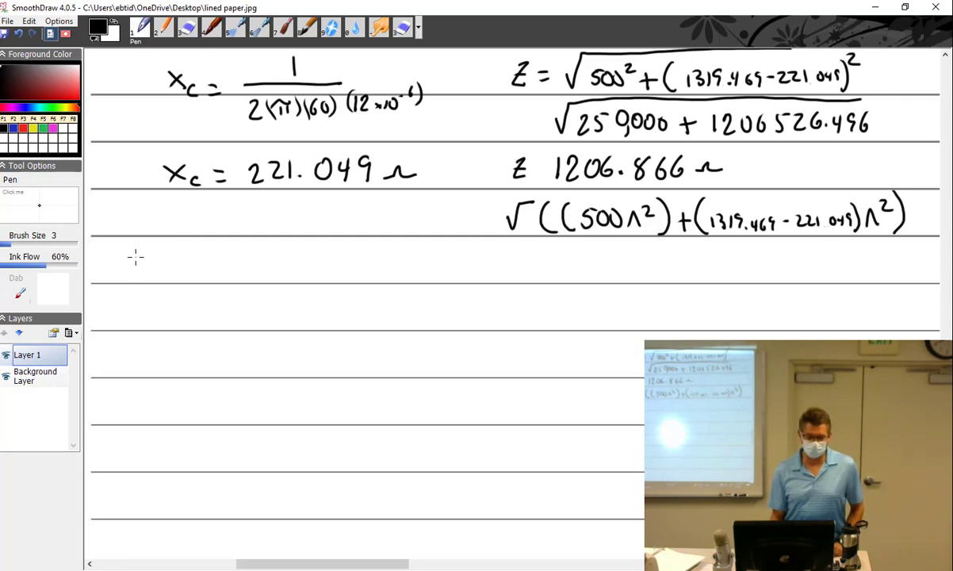
- Write step 5 as I_T = E/Z with the fraction 440/1206.866
mouse_move(129, 253)
mouse_down()
mouse_move(136, 275)
mouse_move(146, 252)
mouse_move(178, 274)
mouse_move(190, 254)
mouse_move(188, 275)
mouse_up()
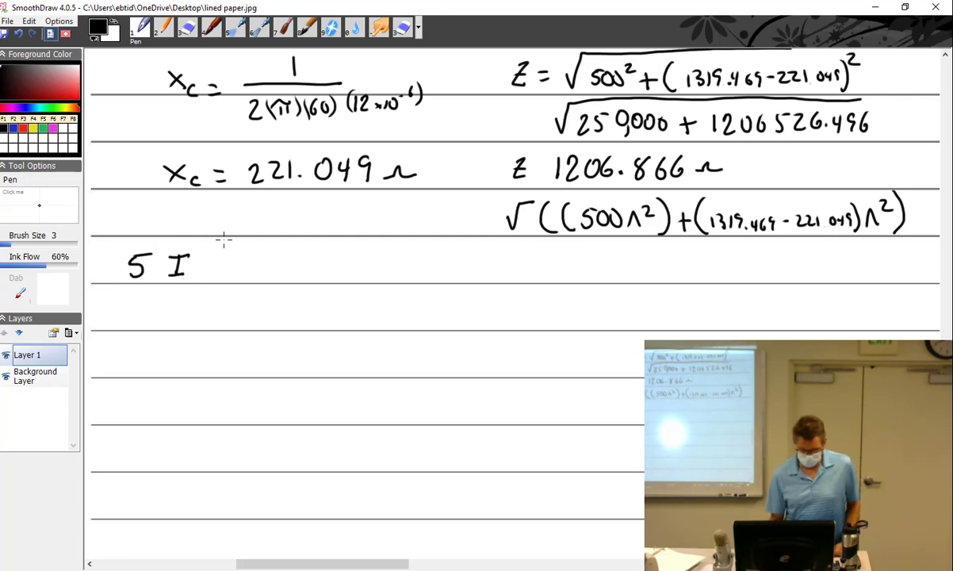
mouse_move(192, 271)
mouse_down()
mouse_move(192, 285)
mouse_move(201, 269)
mouse_move(224, 274)
mouse_up()
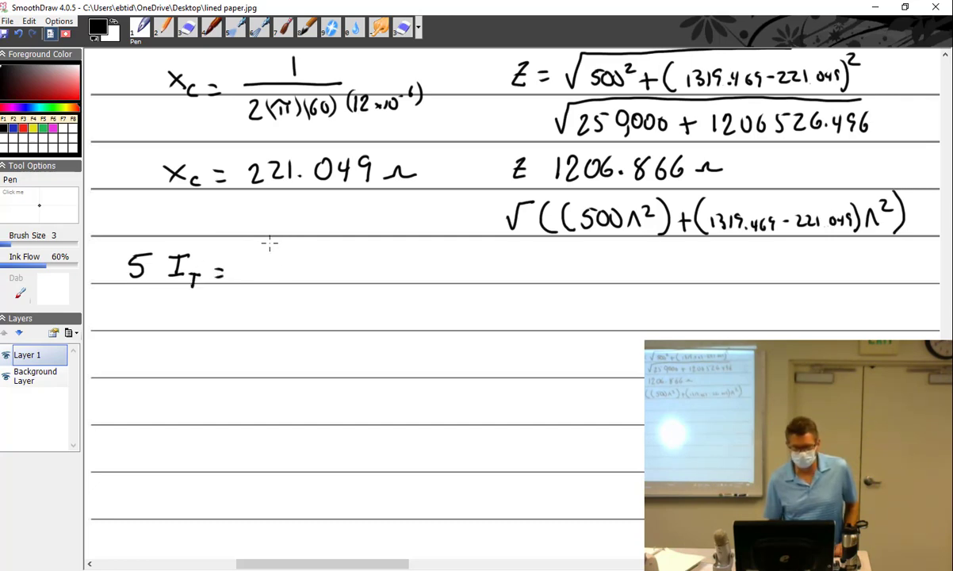
mouse_move(272, 242)
mouse_down()
mouse_move(266, 257)
mouse_move(276, 249)
mouse_up()
mouse_move(265, 257)
mouse_down()
mouse_move(280, 262)
mouse_move(276, 289)
mouse_up()
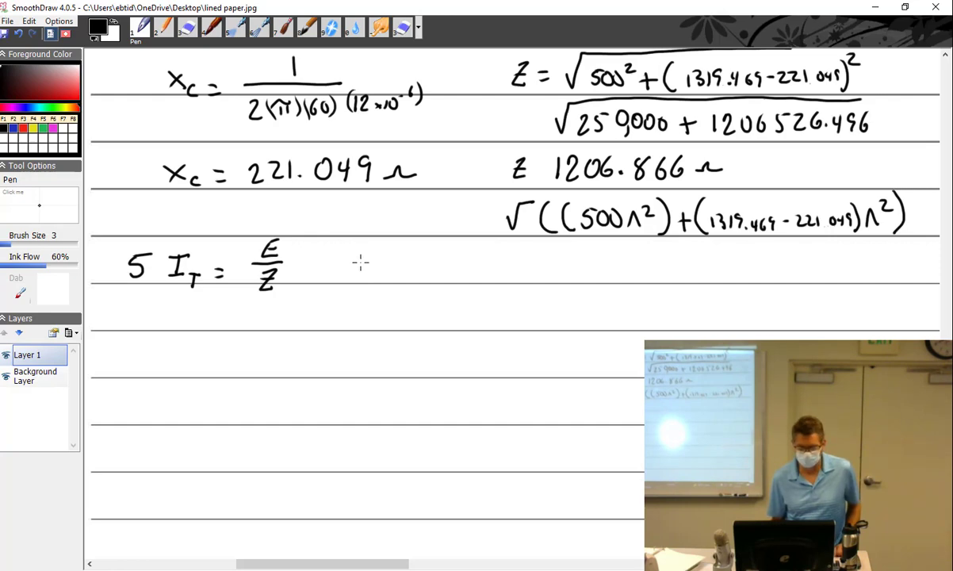
drag(328, 262, 338, 273)
mouse_move(337, 262)
mouse_down()
mouse_move(348, 264)
mouse_move(325, 272)
mouse_up()
mouse_move(324, 262)
mouse_down()
mouse_move(345, 284)
mouse_move(358, 281)
mouse_move(311, 310)
mouse_up()
mouse_move(315, 298)
mouse_down()
mouse_move(323, 309)
mouse_move(331, 298)
mouse_up()
drag(347, 296, 364, 309)
mouse_move(377, 296)
mouse_down()
mouse_move(374, 307)
mouse_move(387, 308)
mouse_up()
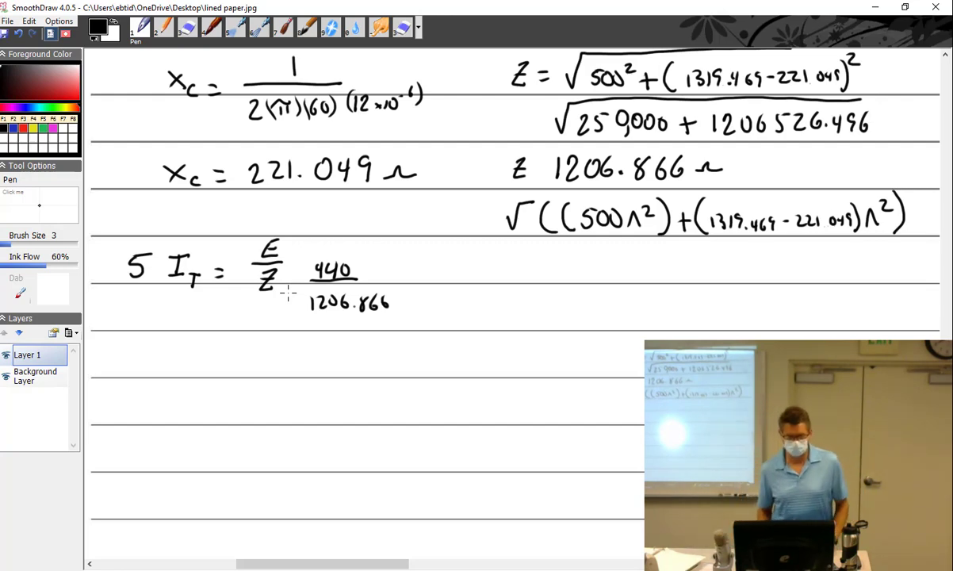
- Write the result I_T = .365 A beneath the fraction
mouse_move(168, 343)
mouse_down()
mouse_move(174, 366)
mouse_move(278, 354)
mouse_move(269, 364)
mouse_up()
click(248, 360)
drag(295, 343, 295, 359)
drag(308, 344, 311, 364)
mouse_move(307, 342)
mouse_down()
mouse_move(325, 340)
mouse_move(342, 369)
mouse_up()
drag(325, 361, 339, 362)
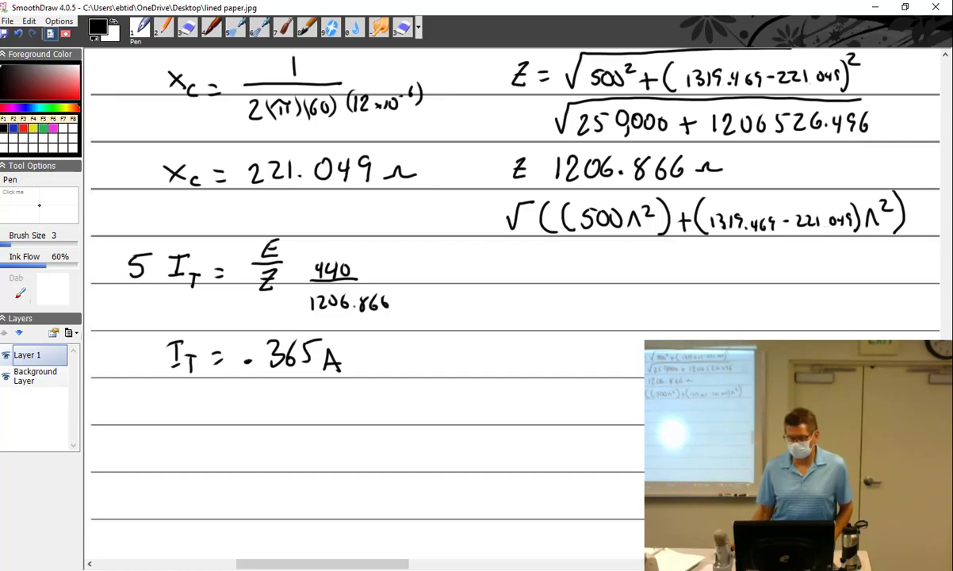
drag(949, 399, 949, 329)
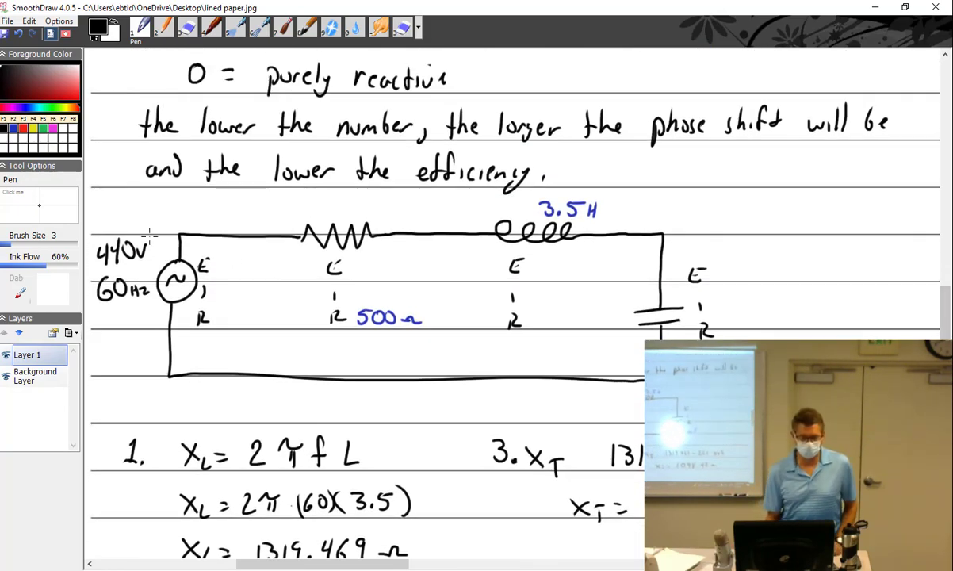
- In red, label the source 440 V, .365 A and Z 1206.8 Ω
click(24, 128)
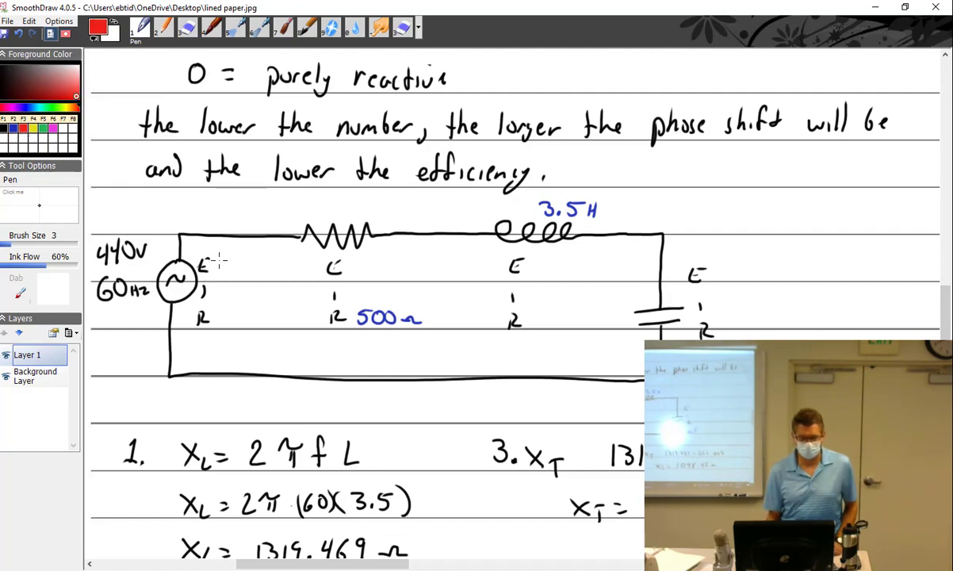
mouse_move(217, 258)
mouse_down()
mouse_move(261, 266)
mouse_move(232, 295)
mouse_move(248, 297)
mouse_up()
drag(253, 286, 271, 299)
drag(259, 293, 269, 294)
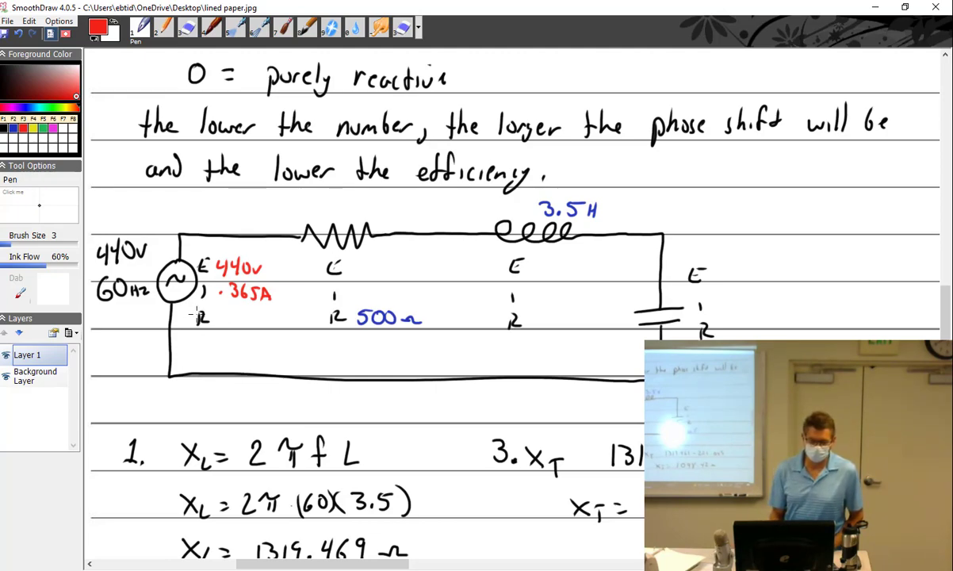
mouse_move(197, 314)
mouse_down()
mouse_move(206, 329)
mouse_move(205, 320)
mouse_up()
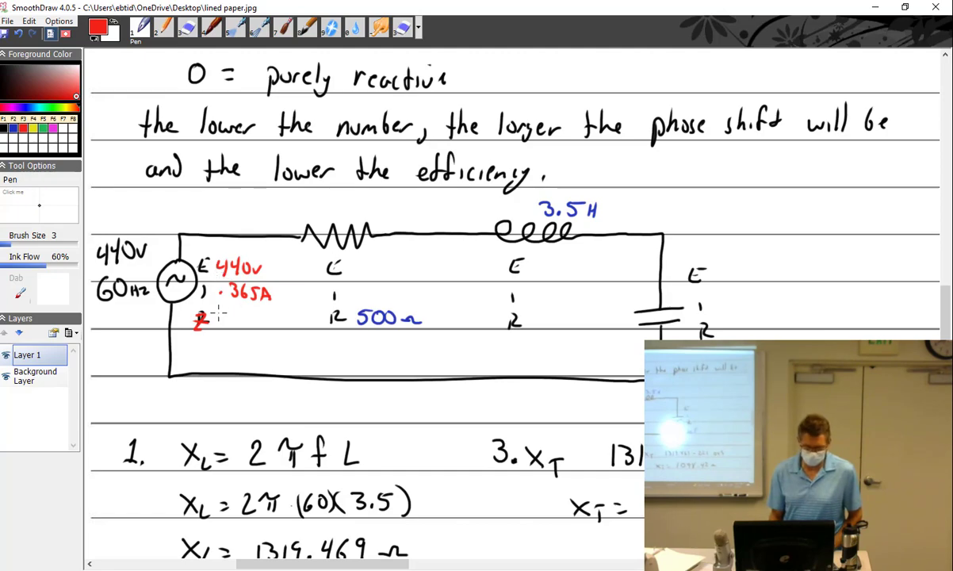
drag(224, 317, 226, 326)
mouse_move(229, 318)
mouse_down()
mouse_move(250, 334)
mouse_move(273, 327)
mouse_up()
click(261, 325)
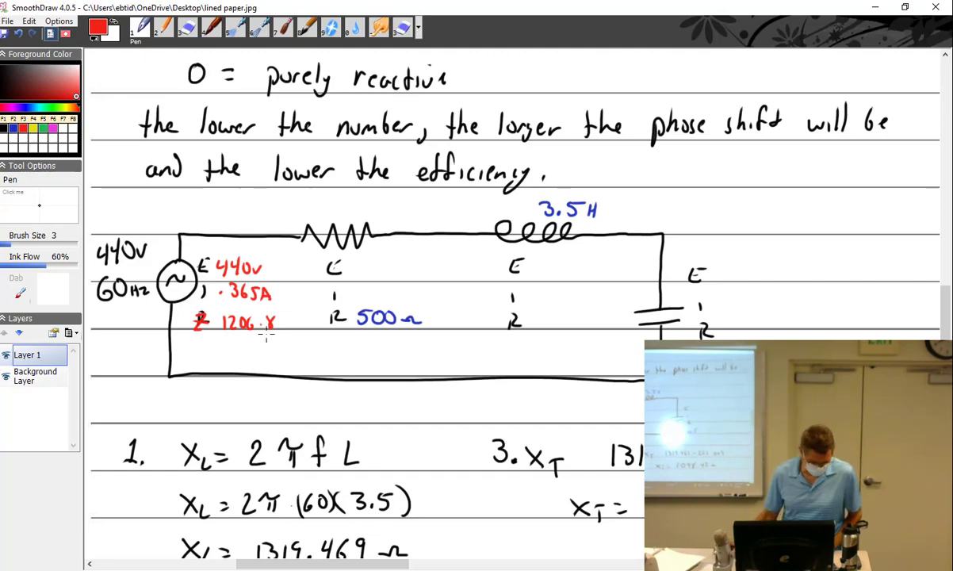
scroll(248, 361, down, 4)
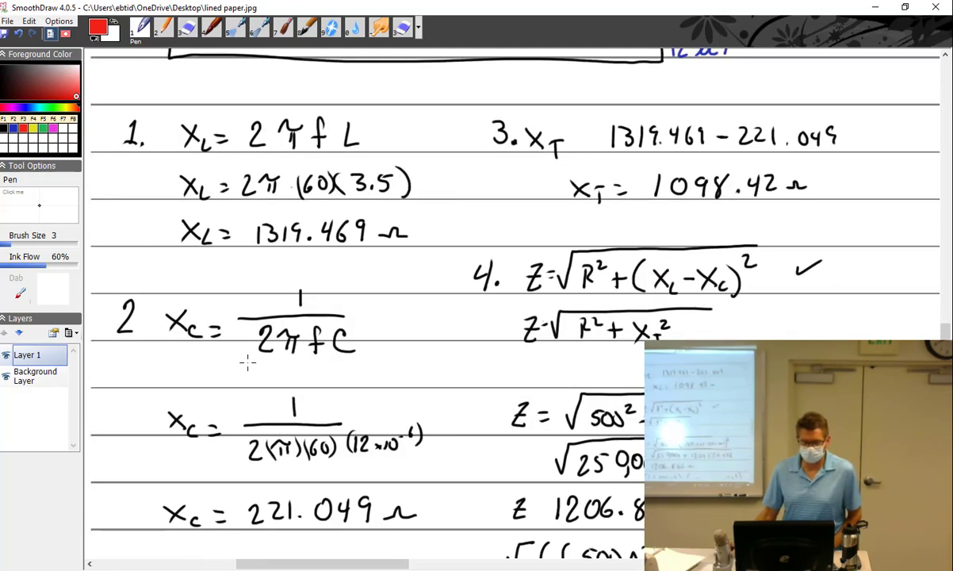
scroll(248, 361, up, 4)
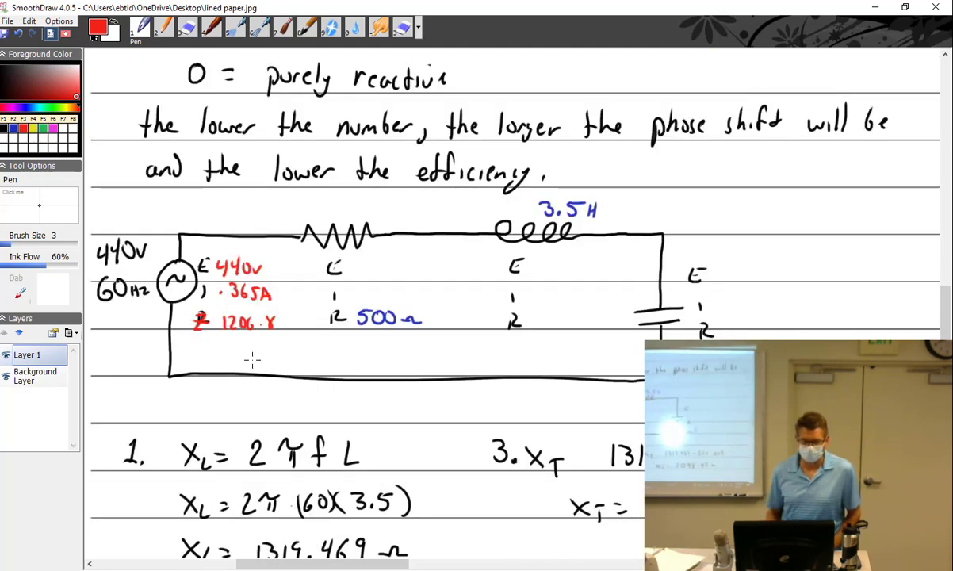
- Write .365 A as the current for the resistor, inductor and capacitor
click(355, 295)
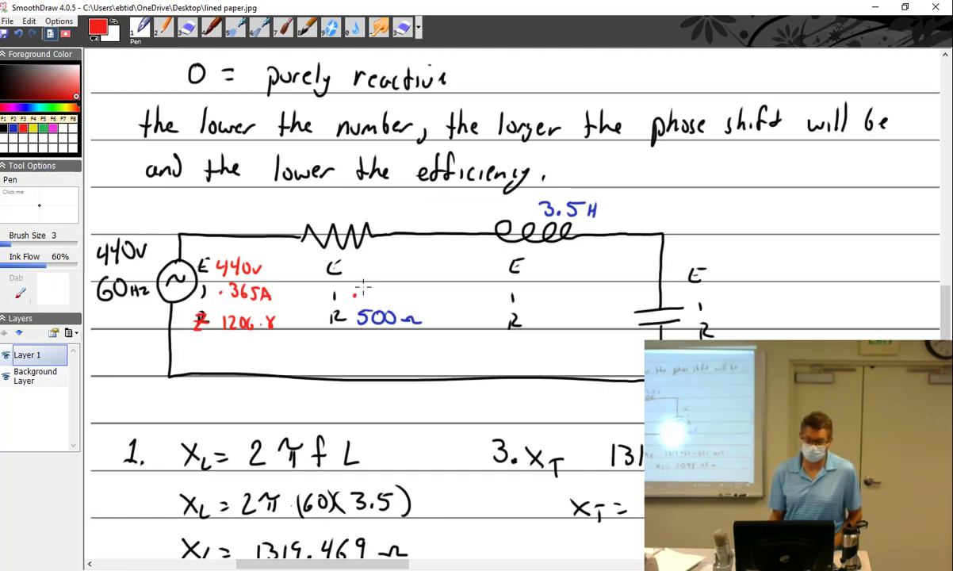
drag(363, 287, 367, 298)
mouse_move(382, 286)
mouse_down()
mouse_move(390, 299)
mouse_move(414, 295)
mouse_up()
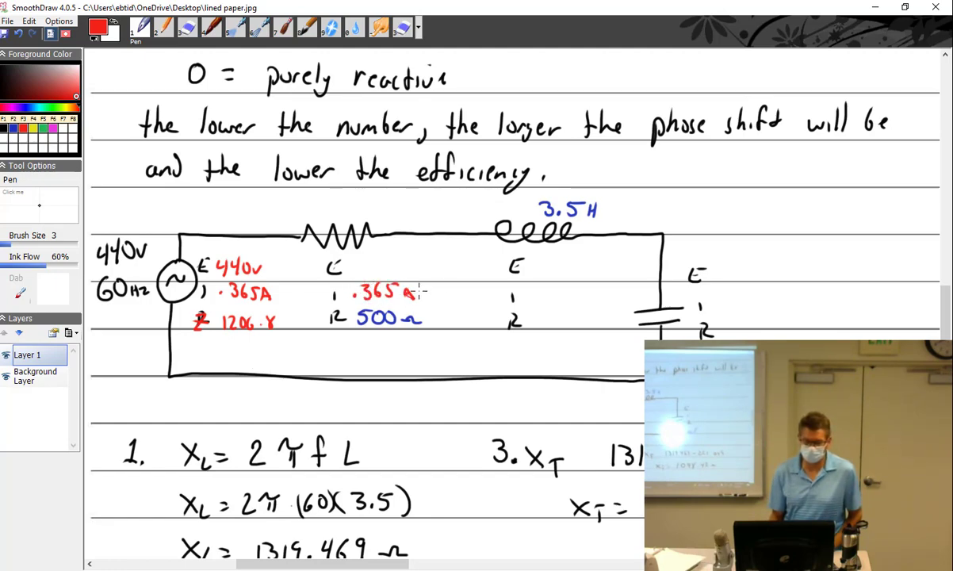
click(525, 296)
mouse_move(530, 288)
mouse_down()
mouse_move(532, 297)
mouse_move(575, 298)
mouse_up()
click(723, 304)
mouse_move(726, 295)
mouse_down()
mouse_move(727, 306)
mouse_move(775, 303)
mouse_up()
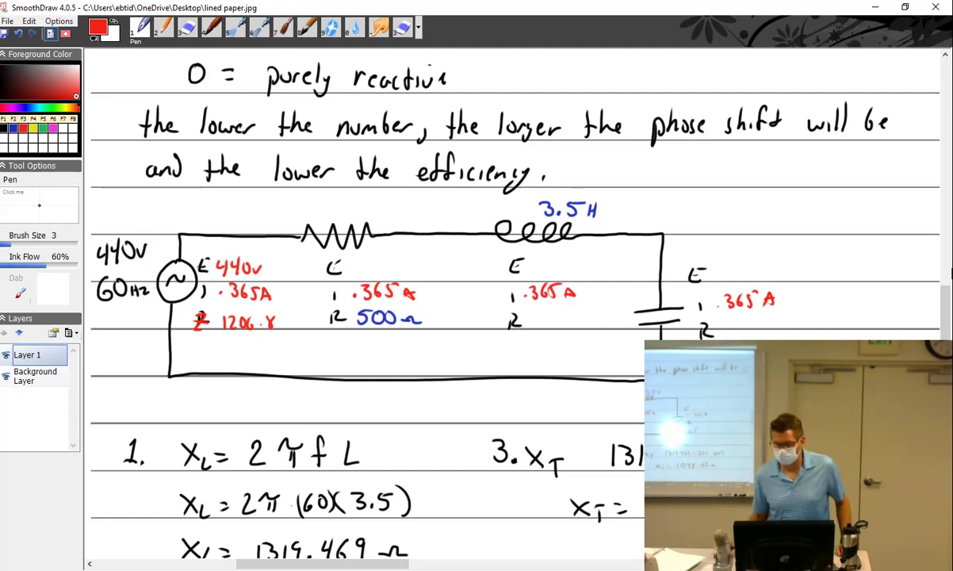
scroll(516, 301, down, 10)
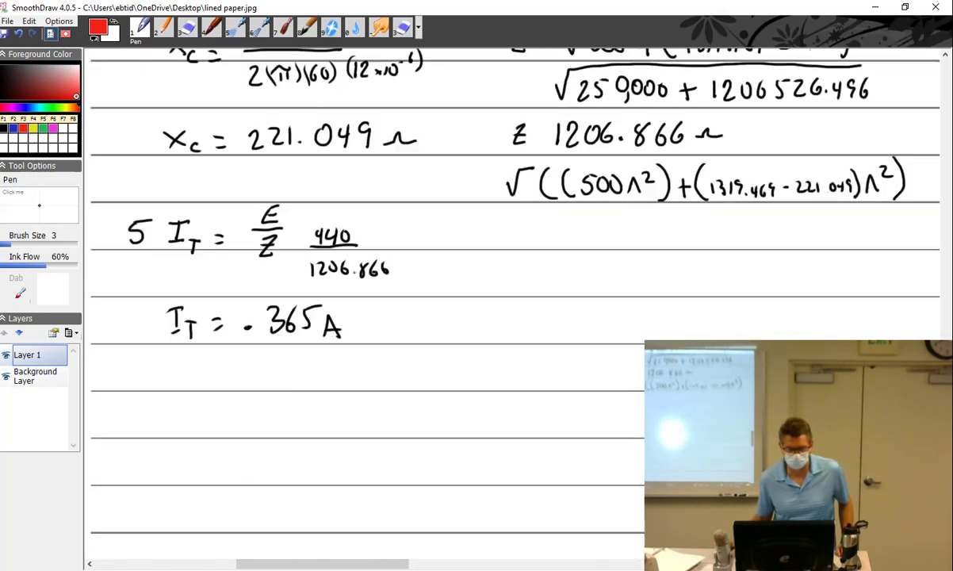
- Head step 6 'Solve for E_R, E_L, E_C' in black and write E_R = I × R
scroll(515, 302, down, 4)
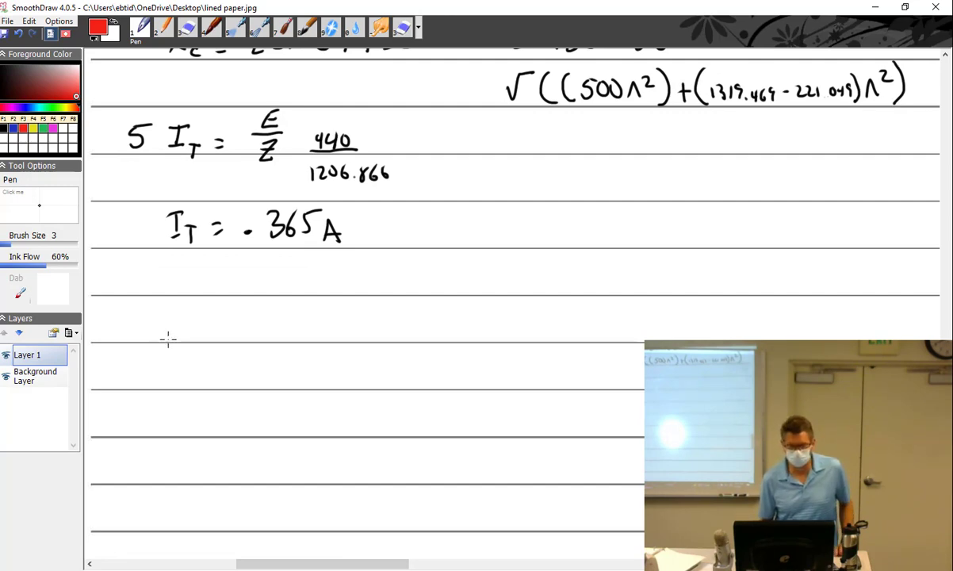
mouse_move(139, 310)
mouse_down()
mouse_move(131, 339)
mouse_move(132, 327)
mouse_up()
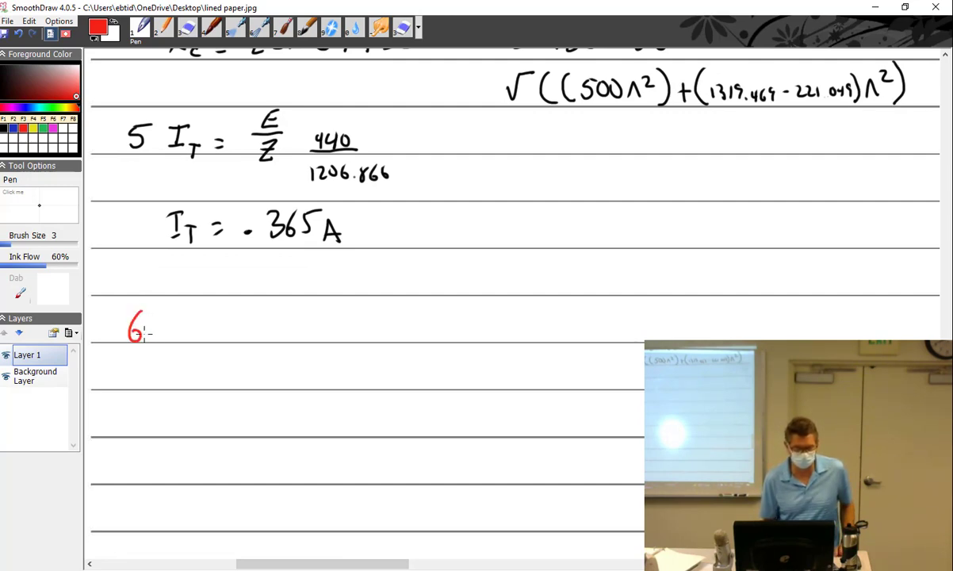
click(4, 128)
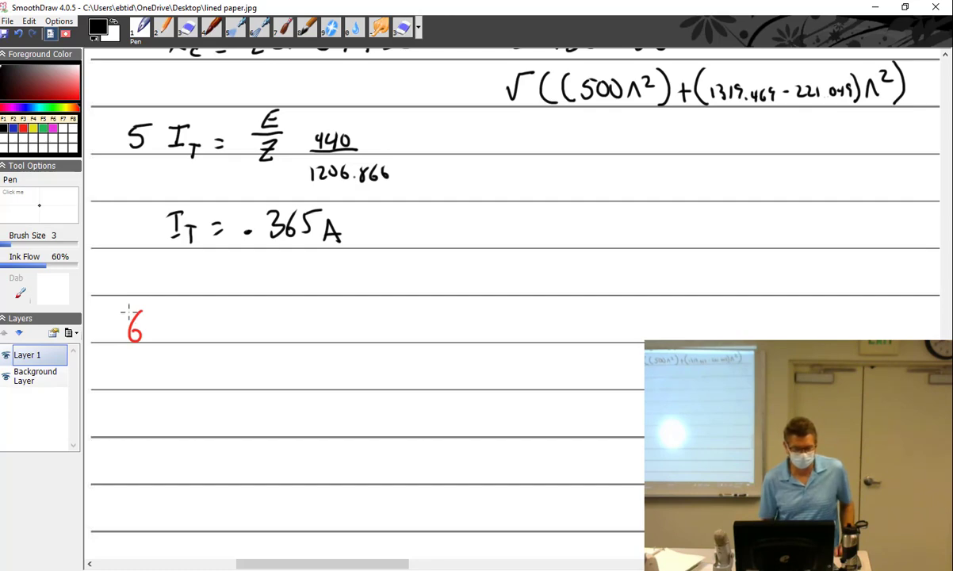
mouse_move(140, 309)
mouse_down()
mouse_move(129, 337)
mouse_move(136, 325)
mouse_move(187, 334)
mouse_move(214, 316)
mouse_move(238, 329)
mouse_move(349, 326)
mouse_move(371, 339)
mouse_up()
mouse_move(418, 317)
mouse_down()
mouse_move(437, 335)
mouse_move(467, 326)
mouse_move(465, 341)
mouse_move(502, 329)
mouse_move(491, 323)
mouse_move(511, 315)
mouse_move(534, 340)
mouse_up()
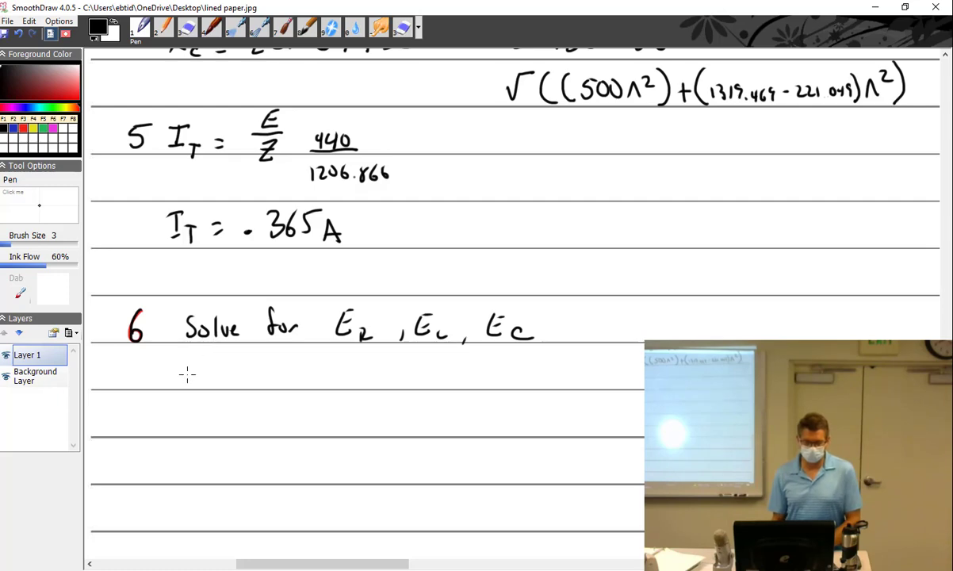
mouse_move(184, 364)
mouse_down()
mouse_move(210, 390)
mouse_move(270, 370)
mouse_move(270, 380)
mouse_move(309, 385)
mouse_up()
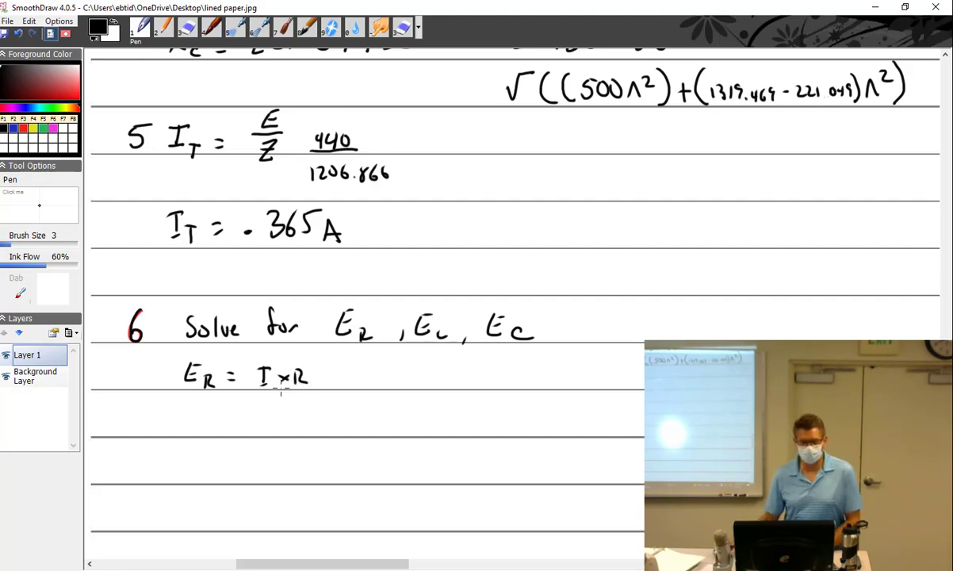
scroll(281, 388, up, 6)
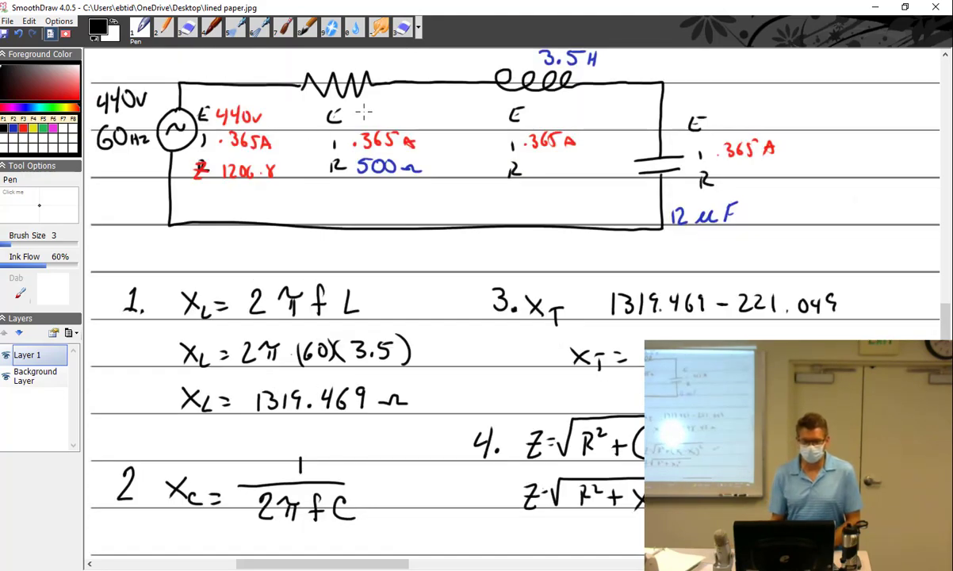
- Label the resistor voltage E_R 182.5v on the diagram and mark the inductor's X_L
drag(328, 116, 351, 125)
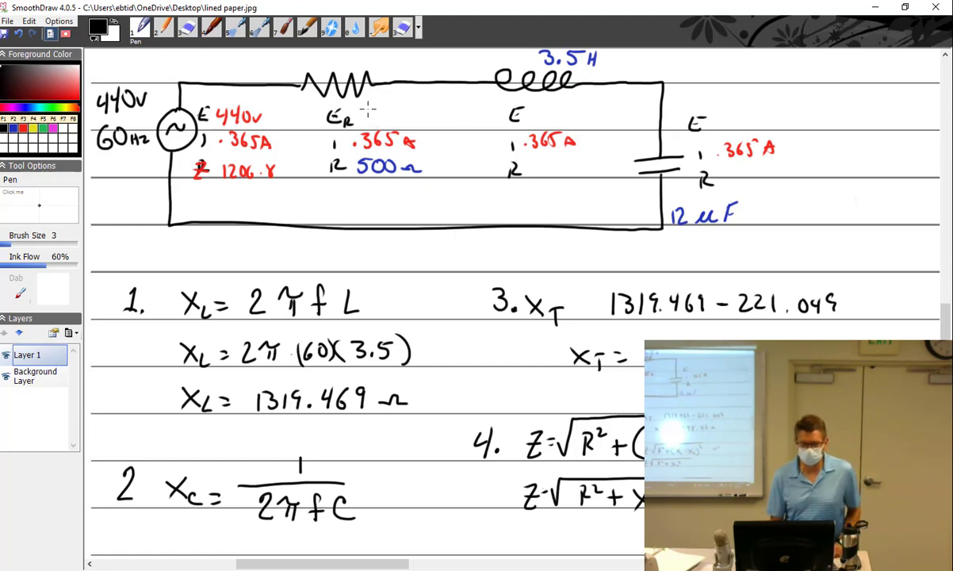
mouse_move(368, 106)
mouse_down()
mouse_move(391, 115)
mouse_move(407, 114)
mouse_move(401, 98)
mouse_move(420, 92)
mouse_move(413, 119)
mouse_up()
drag(418, 102, 444, 110)
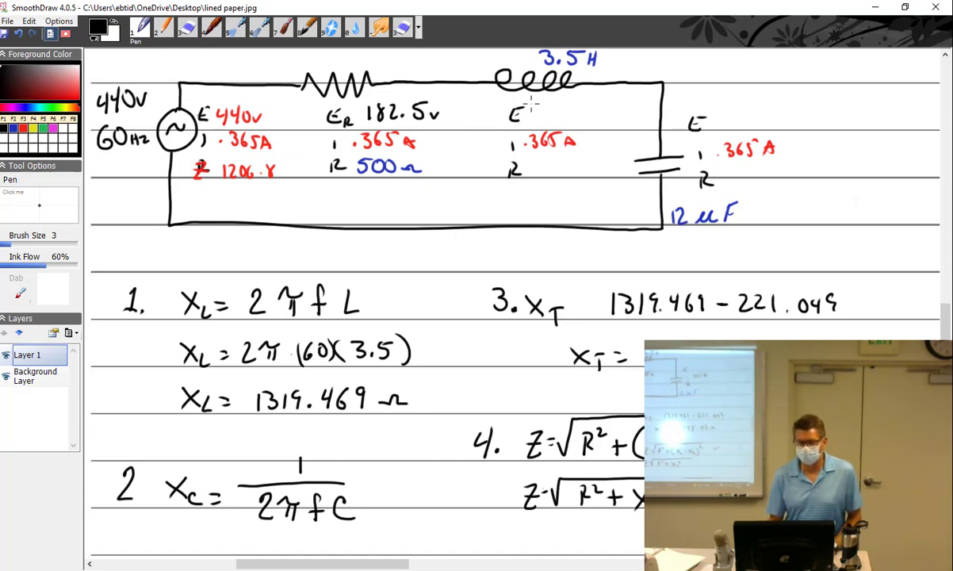
mouse_move(508, 104)
mouse_down()
mouse_move(514, 117)
mouse_move(547, 121)
mouse_up()
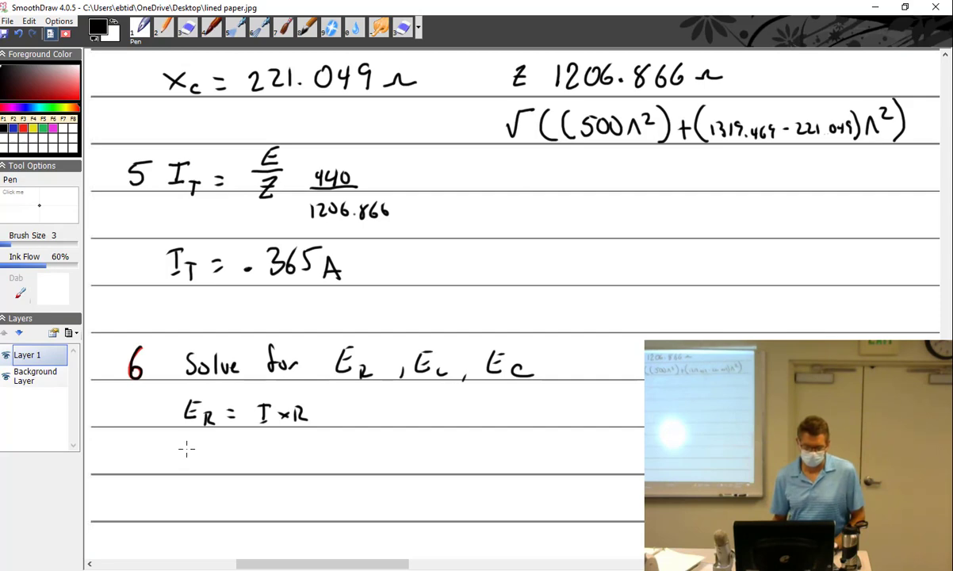
- Write E_L = I × X_L below E_R = I × R
mouse_move(185, 451)
mouse_down()
mouse_move(191, 471)
mouse_move(195, 448)
mouse_move(208, 475)
mouse_move(244, 459)
mouse_up()
mouse_move(231, 467)
mouse_down()
mouse_move(267, 468)
mouse_move(276, 449)
mouse_move(276, 467)
mouse_move(297, 464)
mouse_up()
mouse_move(297, 455)
mouse_down()
mouse_move(288, 465)
mouse_move(326, 463)
mouse_move(311, 469)
mouse_move(341, 474)
mouse_up()
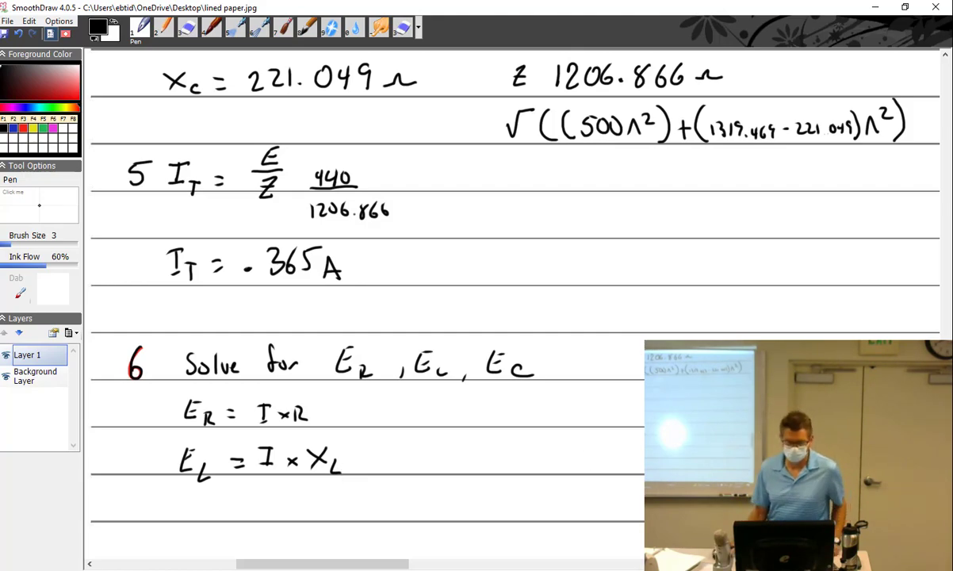
- Erase the mistaken inductor labels and relabel the inductor's voltage as E
click(945, 55)
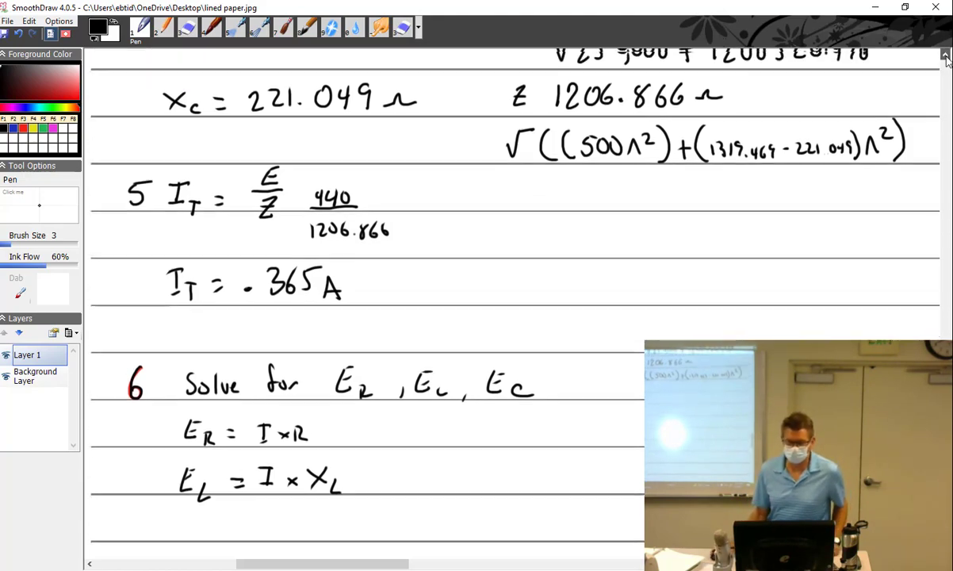
drag(945, 55, 946, 55)
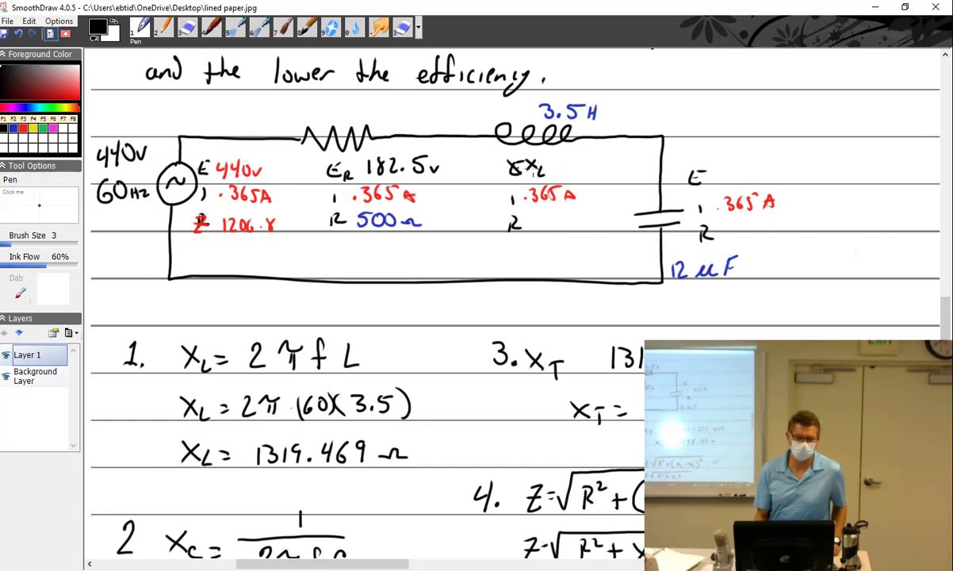
click(187, 28)
mouse_move(486, 153)
mouse_down()
mouse_move(538, 169)
mouse_move(521, 160)
mouse_up()
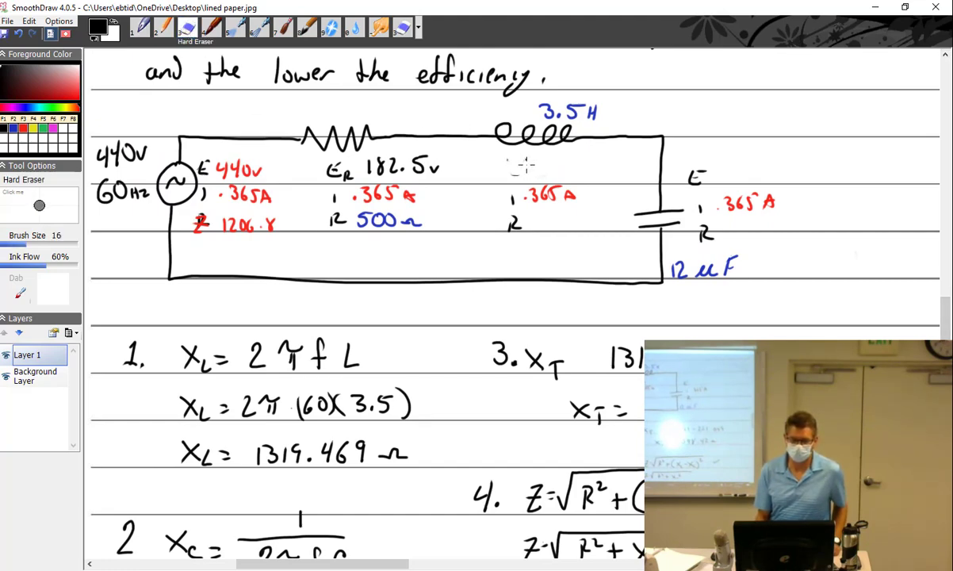
click(141, 29)
drag(509, 164, 515, 180)
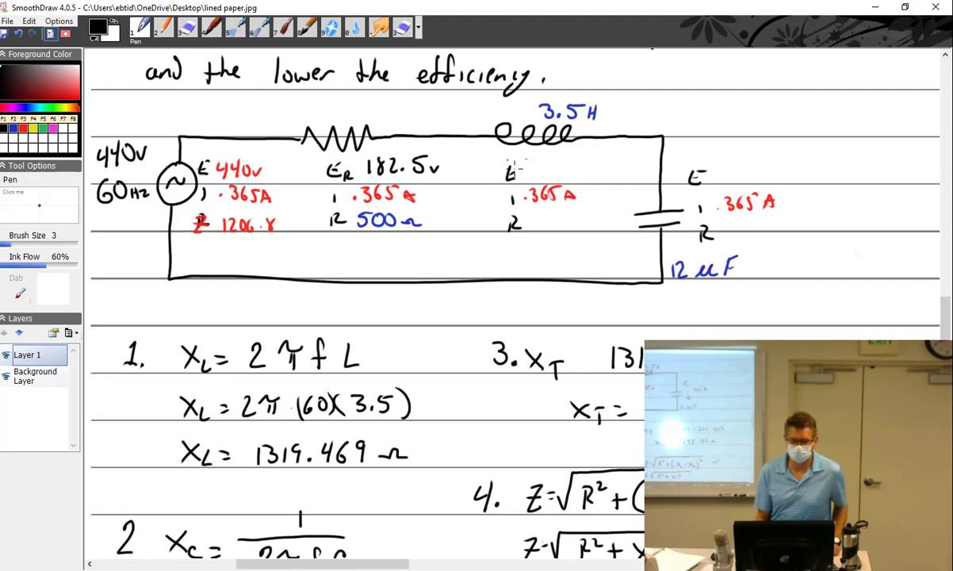
click(187, 30)
mouse_move(514, 228)
mouse_down()
mouse_move(506, 233)
mouse_move(535, 237)
mouse_up()
key(1)
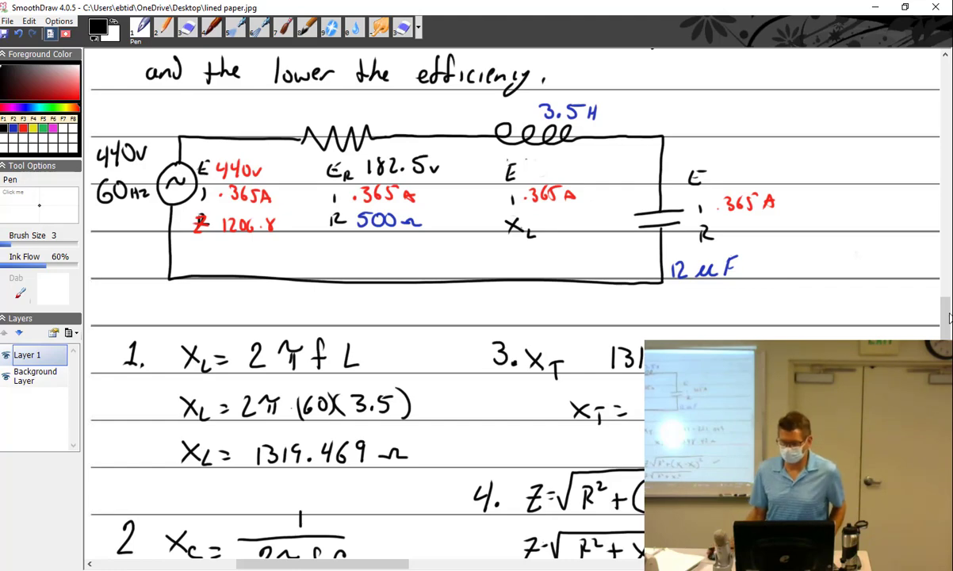
drag(949, 317, 949, 440)
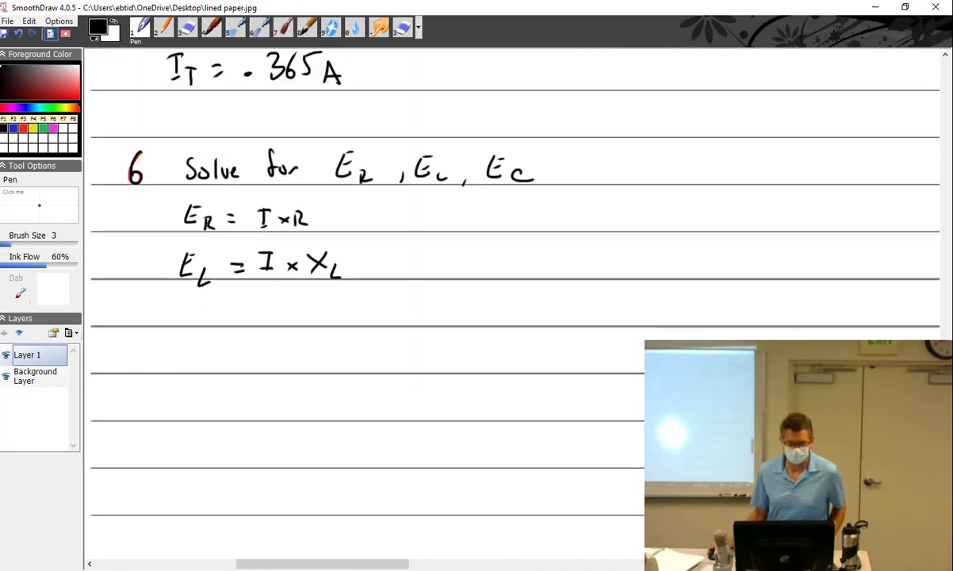
scroll(516, 309, down, 1)
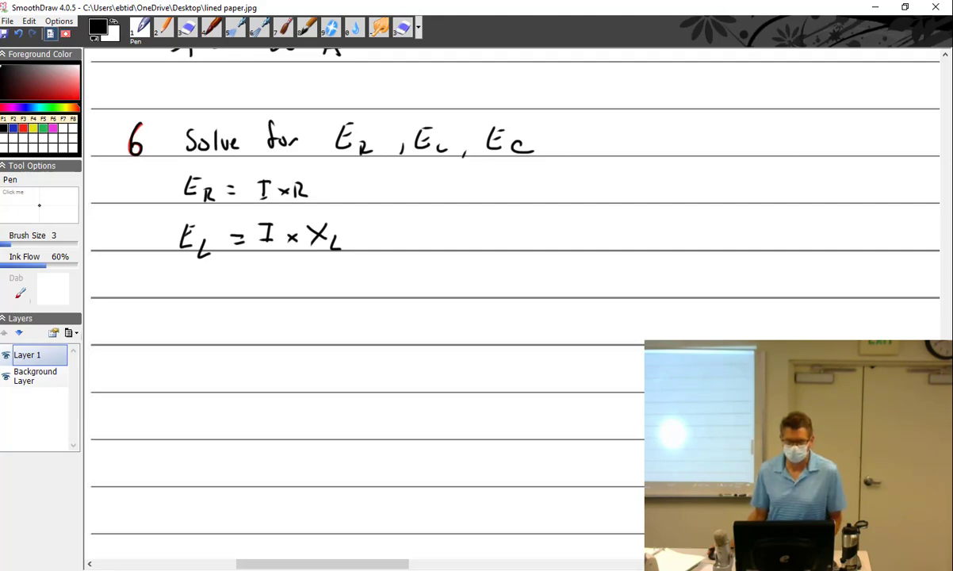
drag(948, 444, 949, 304)
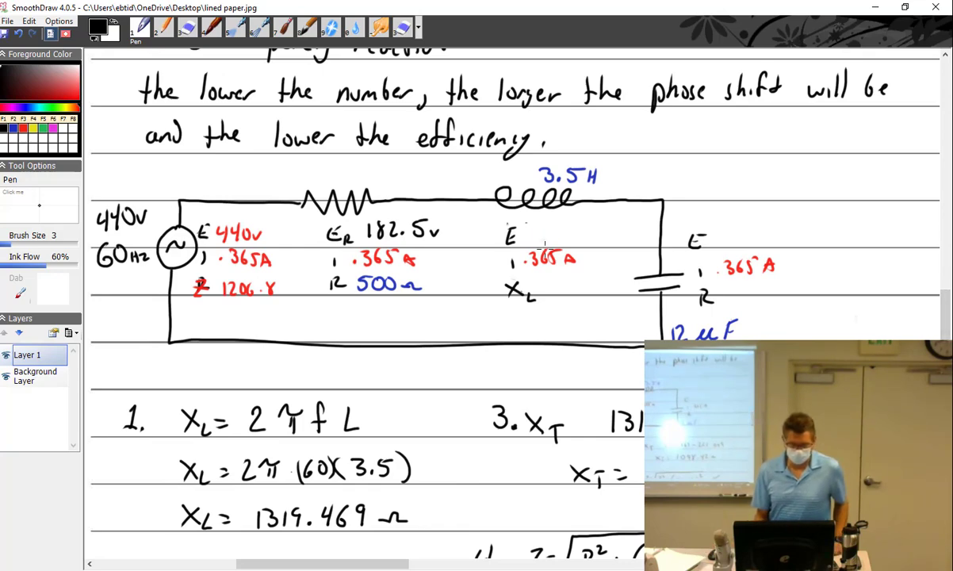
- Write the inductor's X_L 1319.461 and voltage 481.606v on the diagram
mouse_move(547, 287)
mouse_down()
mouse_move(576, 304)
mouse_move(605, 298)
mouse_up()
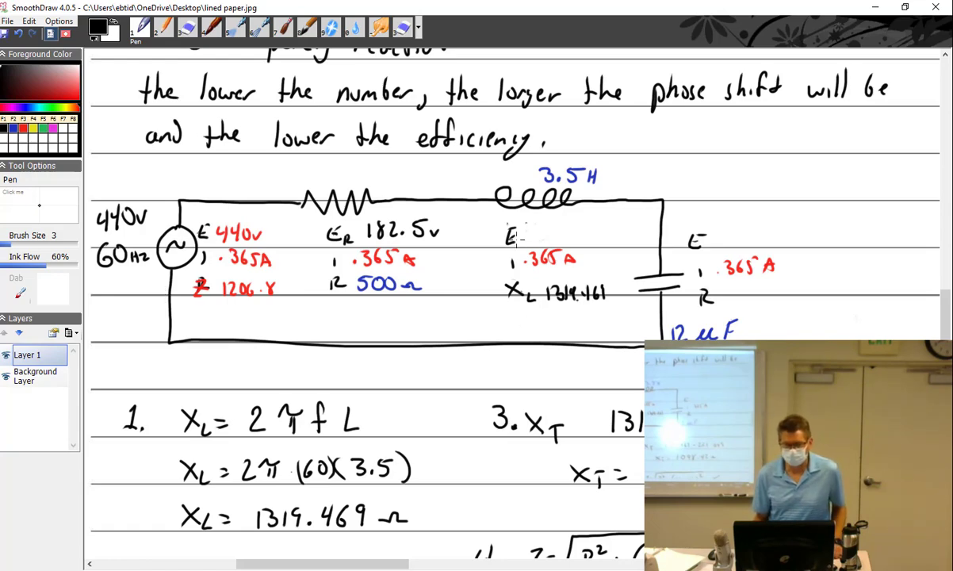
drag(513, 230, 562, 236)
click(570, 236)
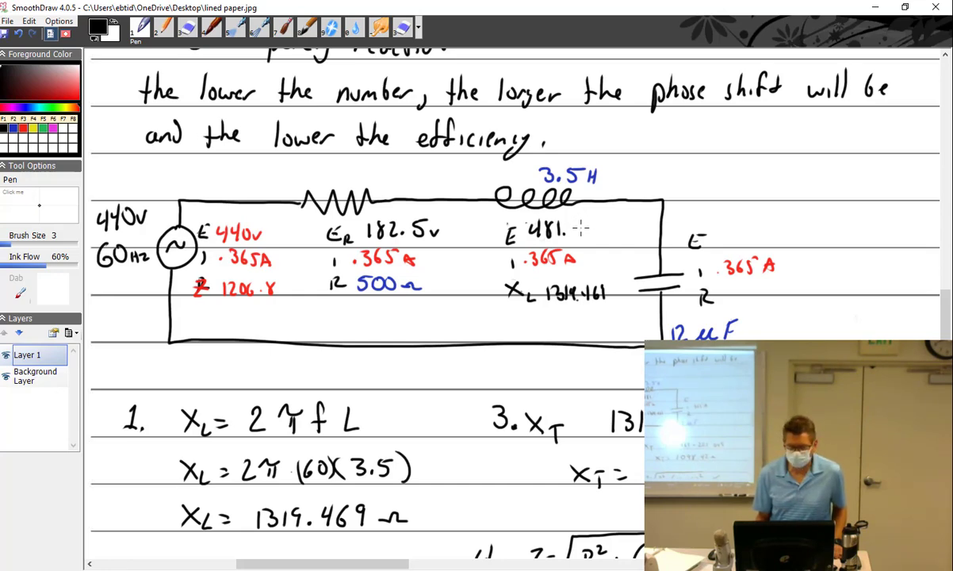
mouse_move(581, 221)
mouse_down()
mouse_move(578, 233)
mouse_move(618, 225)
mouse_up()
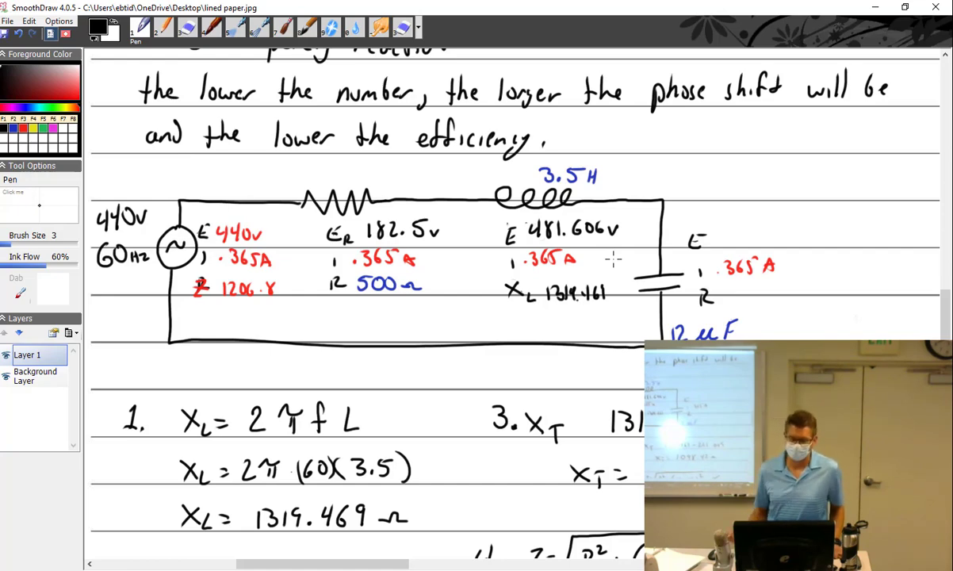
drag(949, 307, 949, 349)
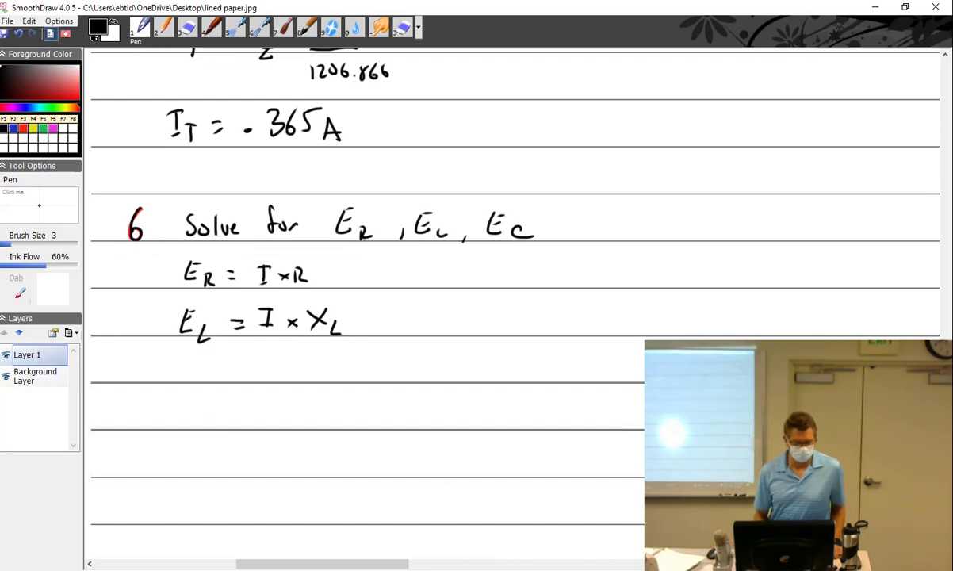
- Write the third formula E_C = I × X_C below E_L = I × X_L
drag(172, 351, 196, 372)
mouse_move(193, 350)
mouse_down()
mouse_move(177, 371)
mouse_move(211, 378)
mouse_move(236, 362)
mouse_up()
drag(226, 369, 277, 352)
mouse_move(269, 353)
mouse_down()
mouse_move(274, 377)
mouse_move(302, 369)
mouse_up()
mouse_move(302, 359)
mouse_down()
mouse_move(291, 369)
mouse_move(335, 376)
mouse_move(320, 375)
mouse_up()
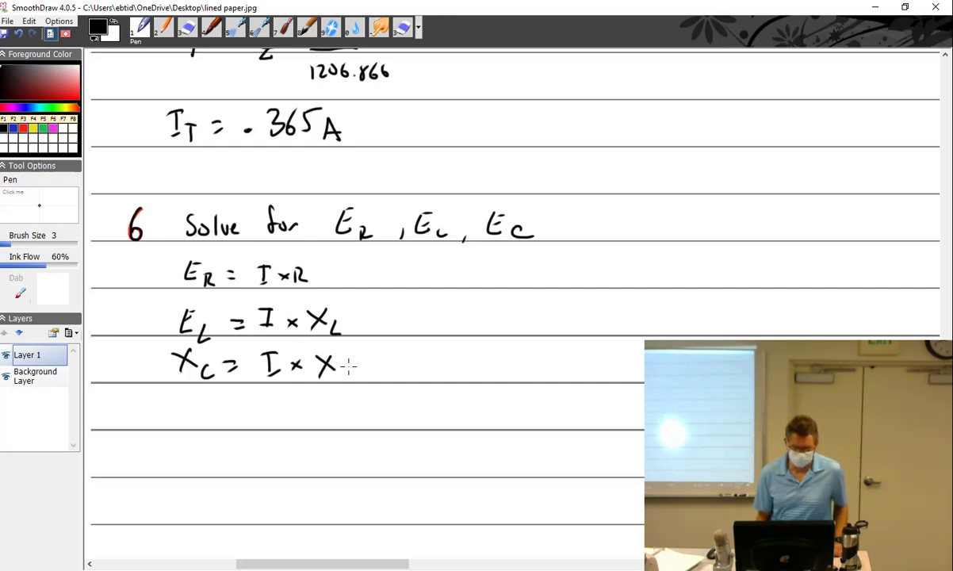
drag(354, 368, 357, 376)
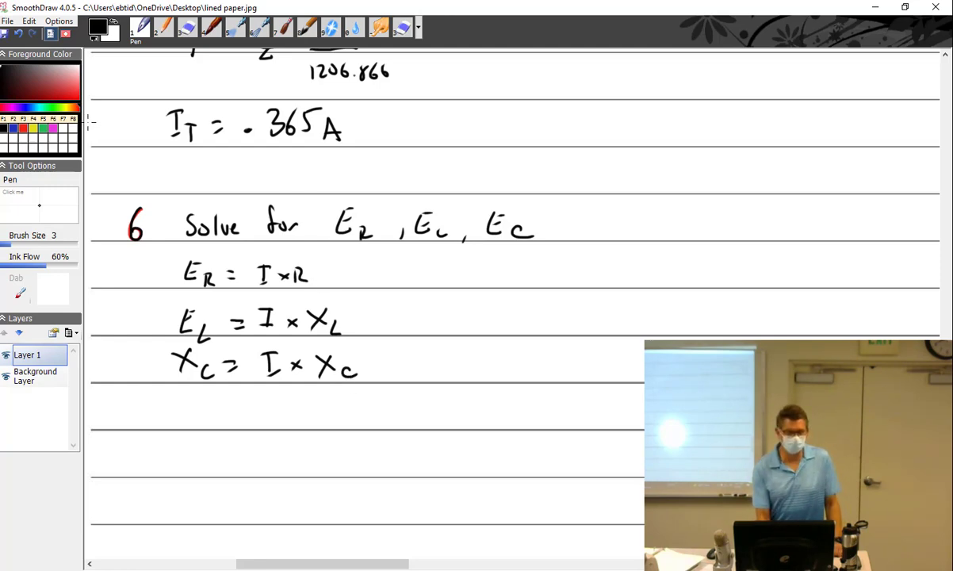
- Underline the R, L and C subscripts of the three formulas in red
click(23, 128)
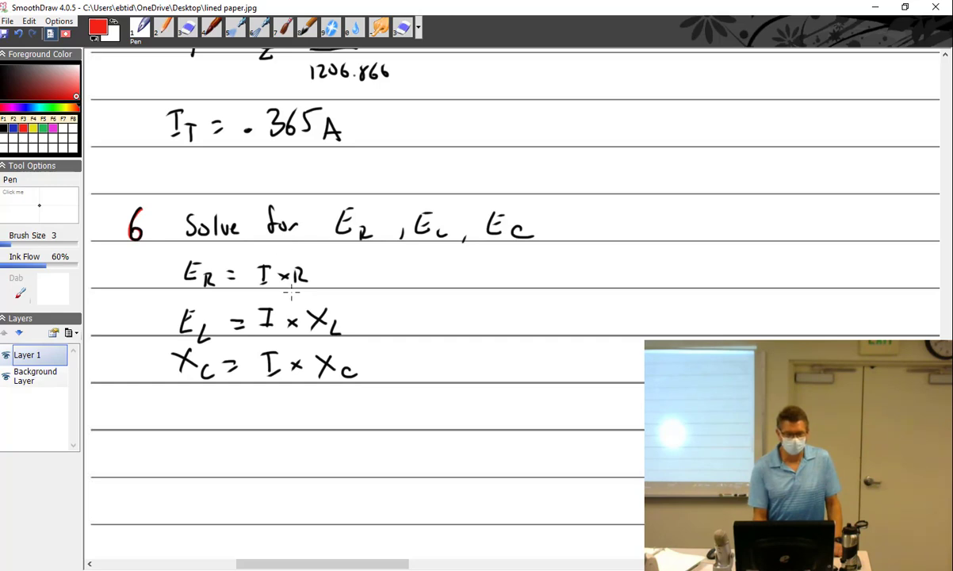
drag(291, 293, 303, 289)
drag(326, 343, 339, 339)
drag(333, 391, 347, 386)
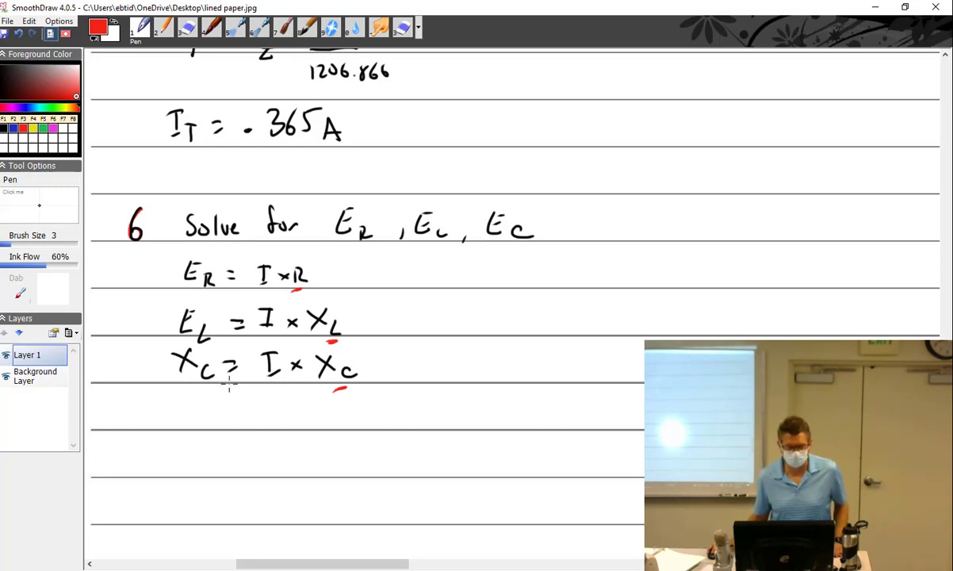
- Erase the mistaken leading X and rewrite it in black as E
click(187, 28)
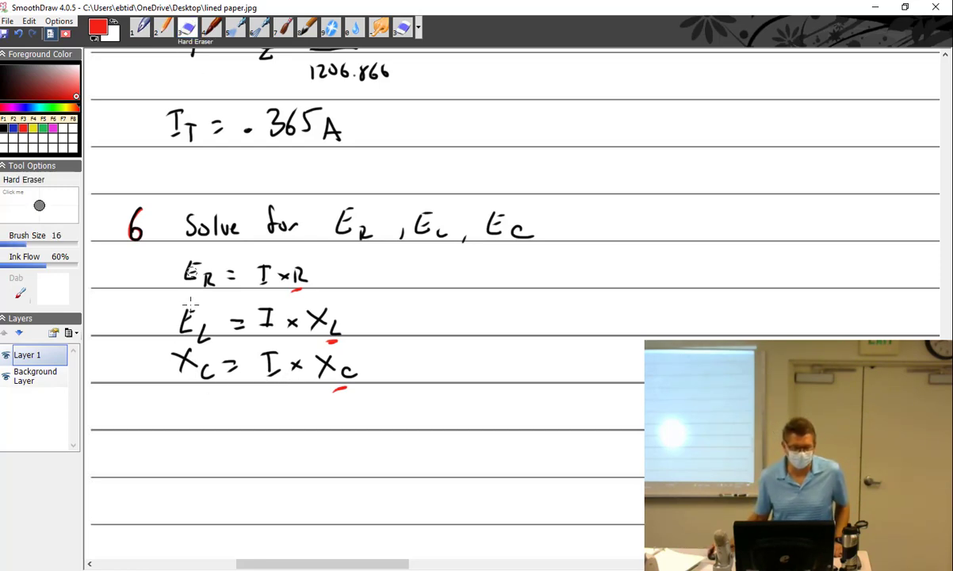
drag(172, 353, 181, 360)
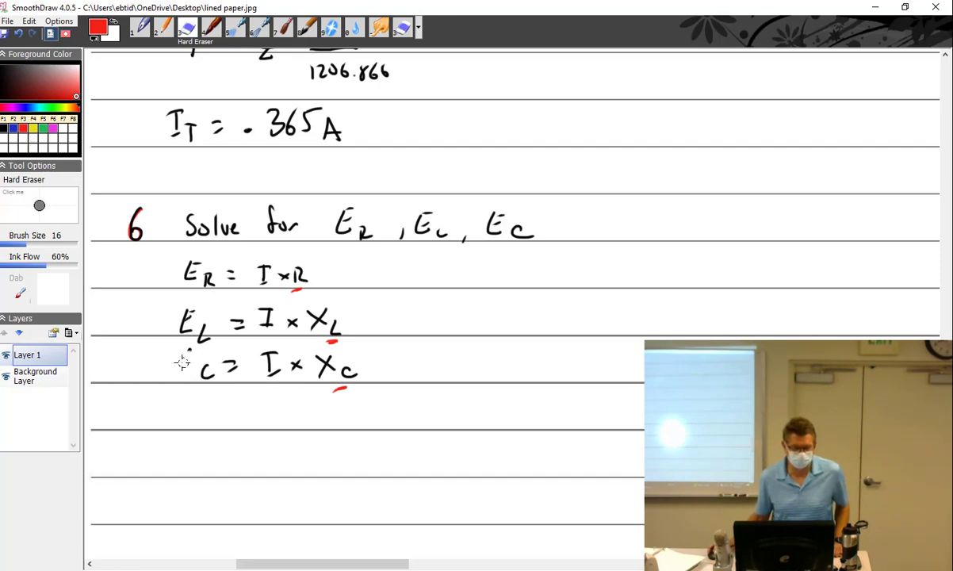
click(4, 127)
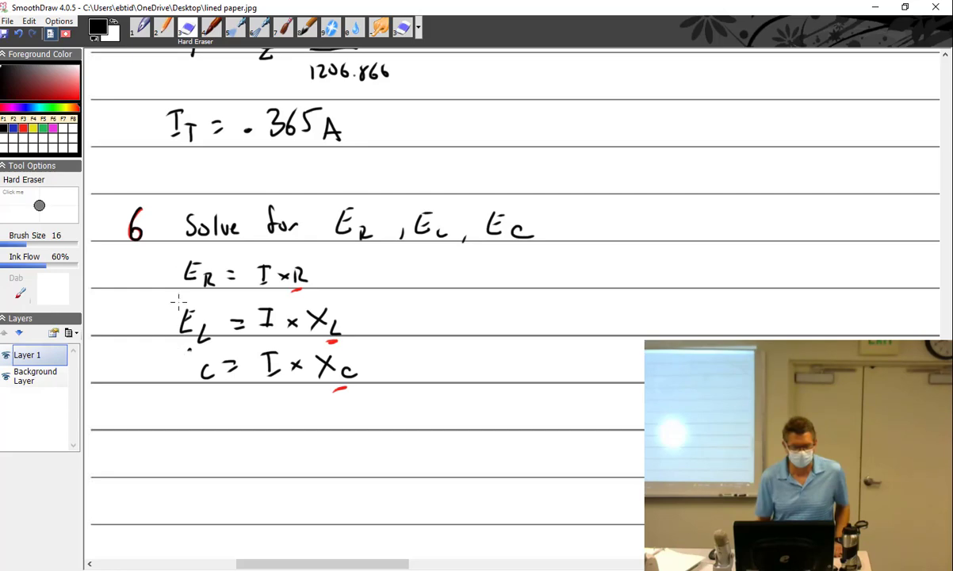
click(141, 30)
mouse_move(175, 356)
mouse_down()
mouse_move(180, 380)
mouse_move(184, 355)
mouse_up()
drag(175, 365, 183, 365)
drag(176, 376, 187, 376)
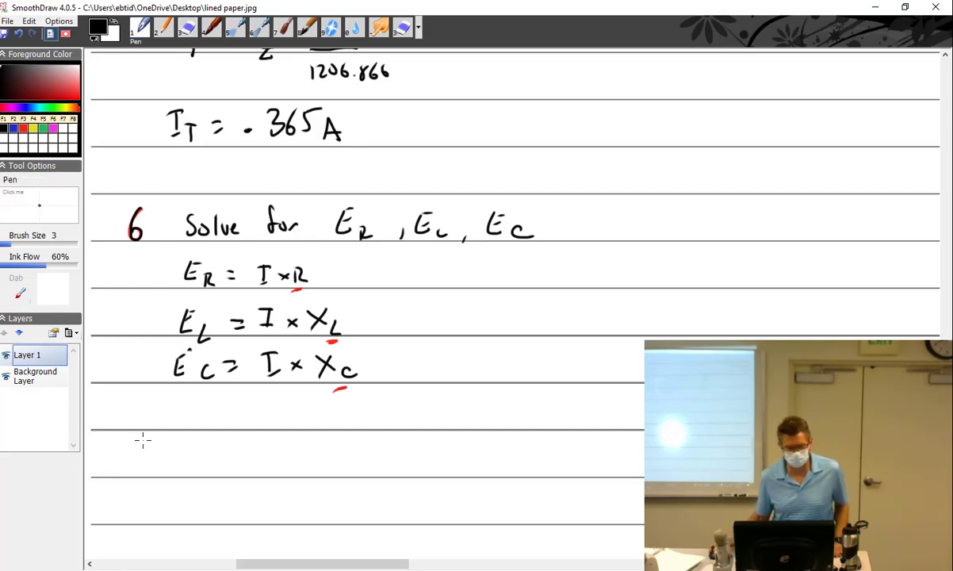
- Replace the capacitor's R label with Xc 221.049 and begin its voltage value
scroll(930, 339, up, 10)
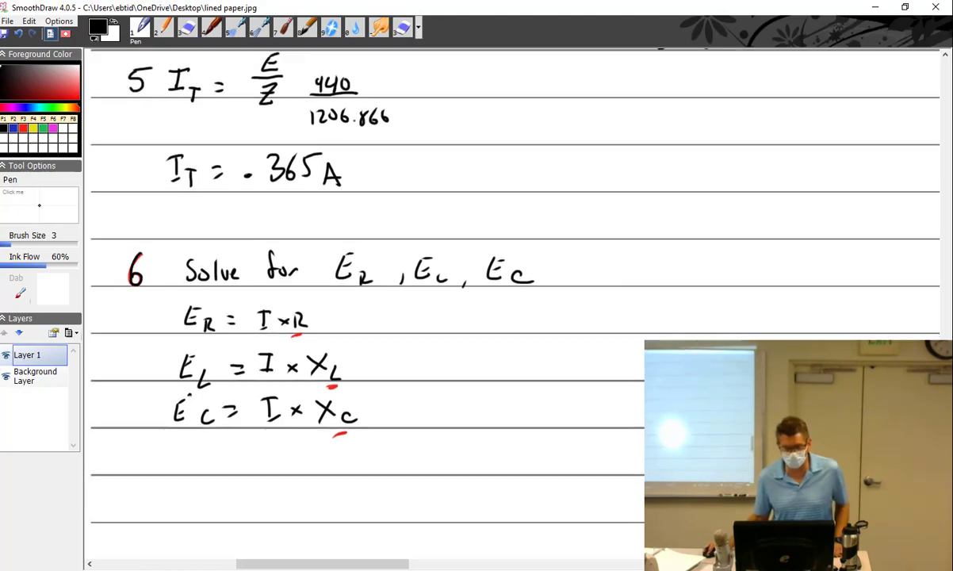
scroll(930, 339, up, 4)
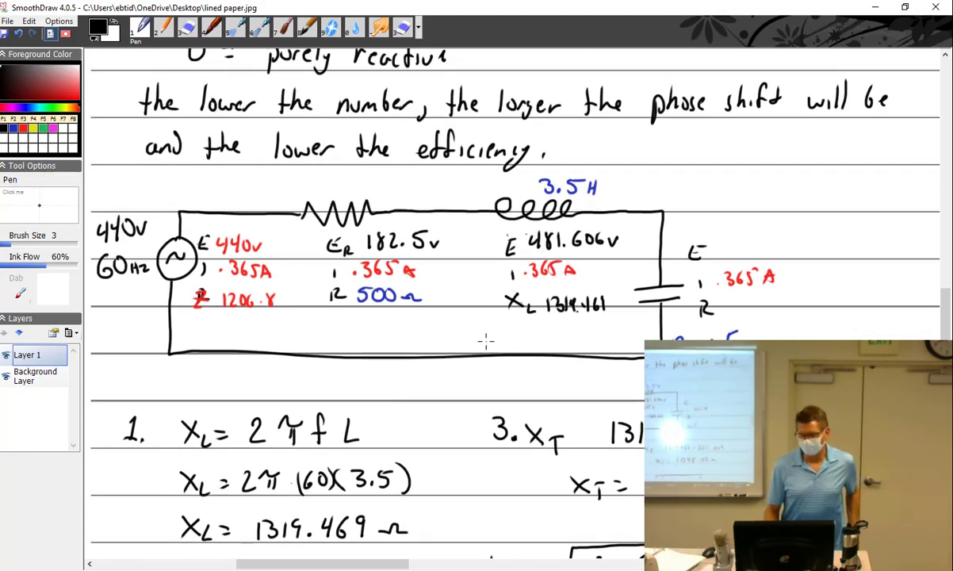
click(187, 29)
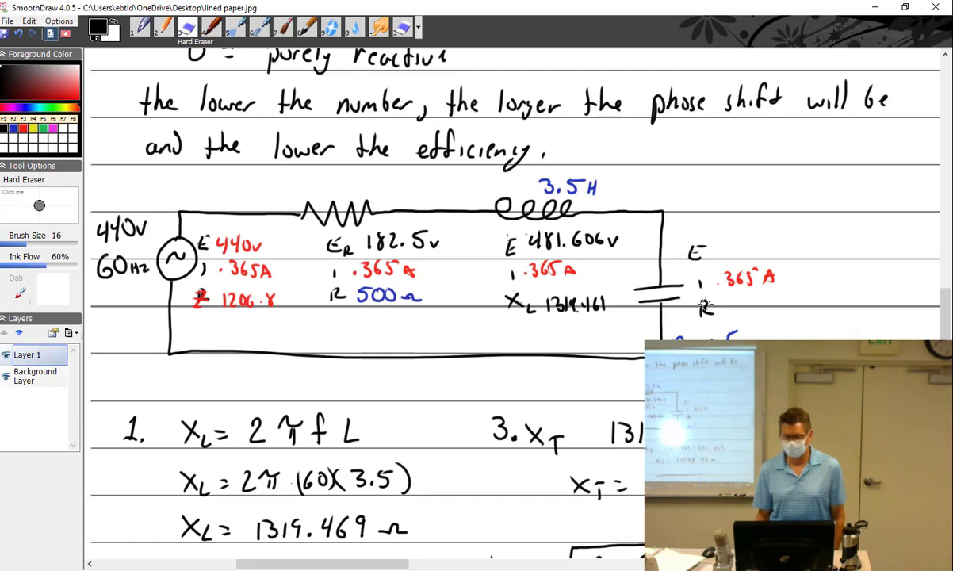
drag(700, 313, 705, 314)
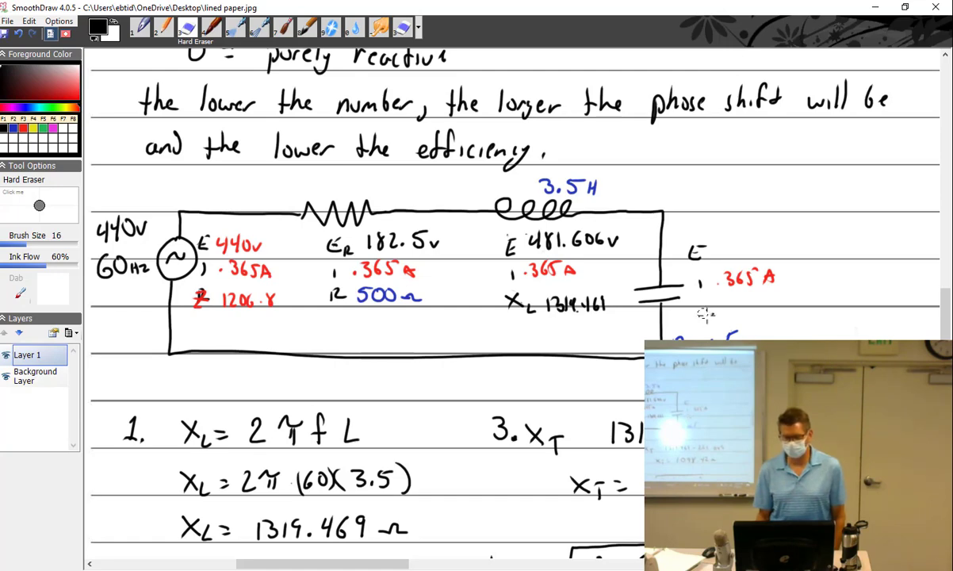
click(140, 30)
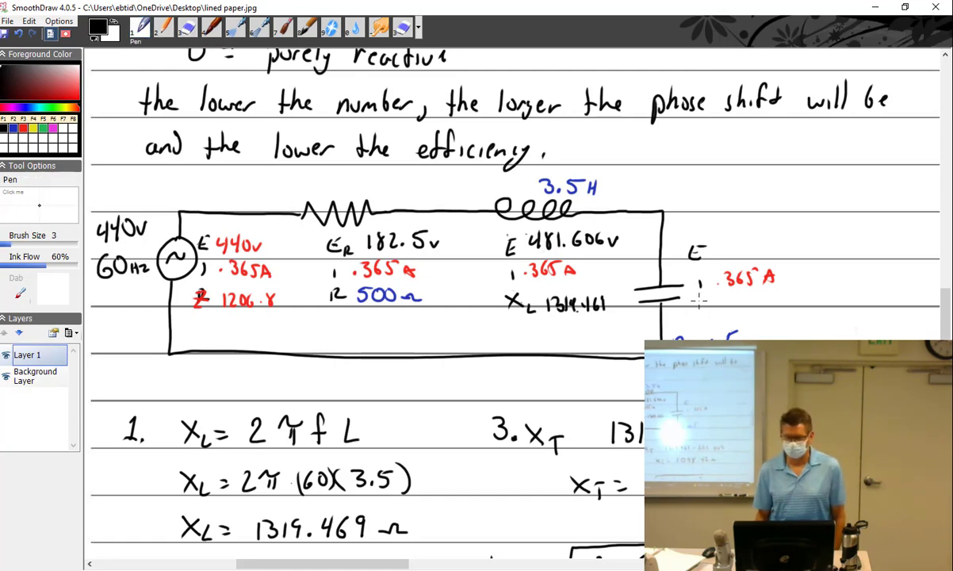
mouse_move(695, 298)
mouse_down()
mouse_move(707, 313)
mouse_move(696, 313)
mouse_move(723, 316)
mouse_up()
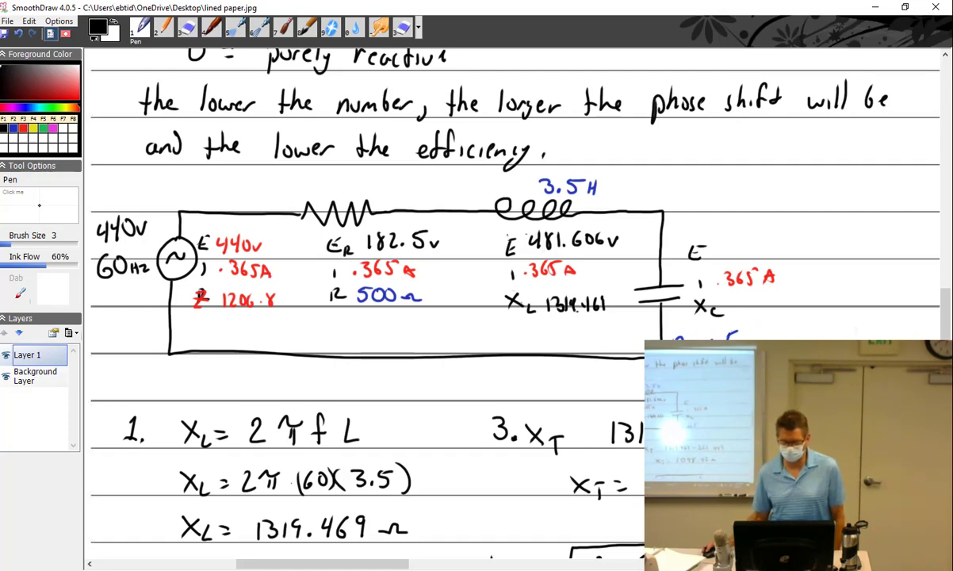
scroll(365, 301, down, 5)
scroll(365, 302, up, 5)
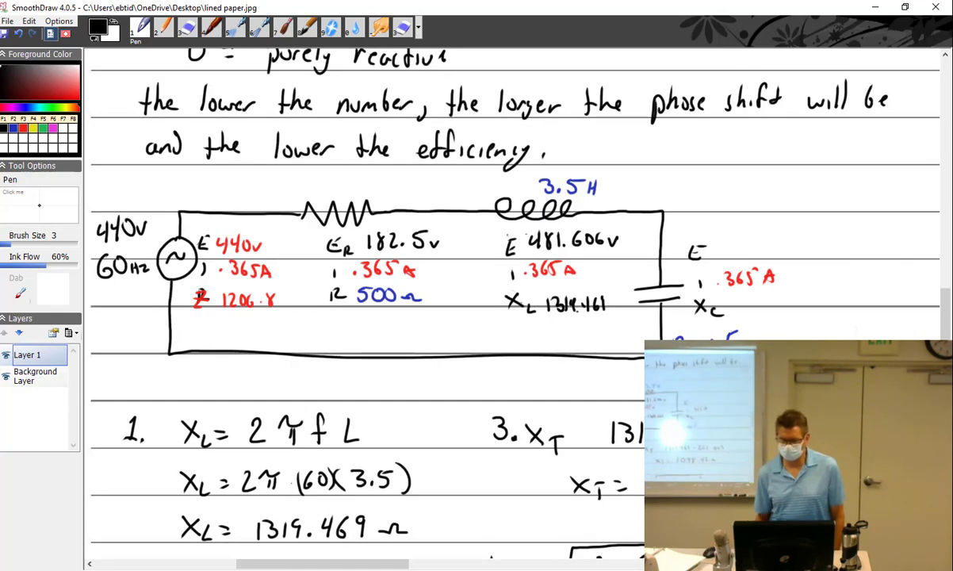
mouse_move(734, 308)
mouse_down()
mouse_move(758, 311)
mouse_move(757, 299)
mouse_move(793, 316)
mouse_up()
click(766, 314)
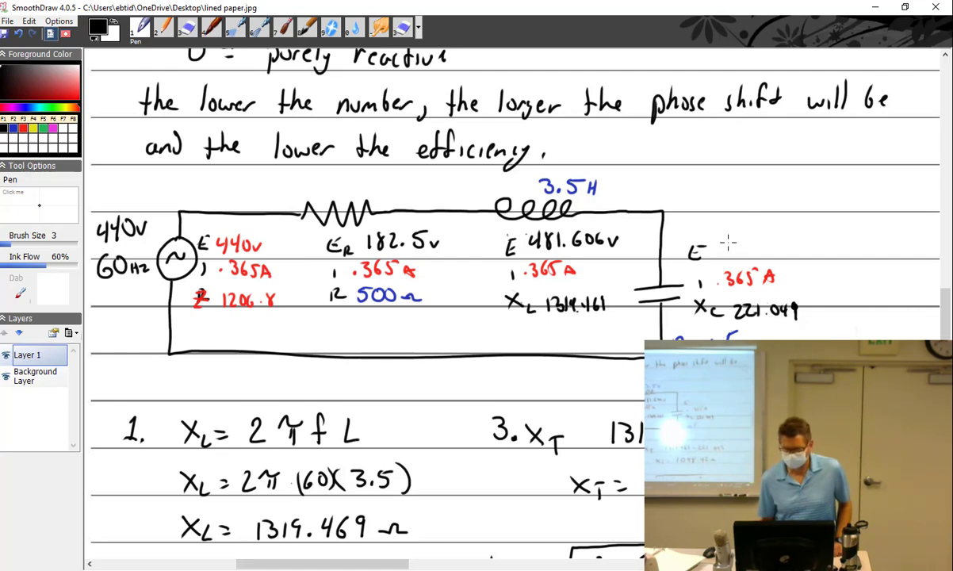
mouse_move(736, 236)
mouse_down()
mouse_move(799, 234)
mouse_move(811, 235)
mouse_move(809, 254)
mouse_move(836, 245)
mouse_up()
- Finish the capacitor voltage as 80.683v beside its E
click(763, 250)
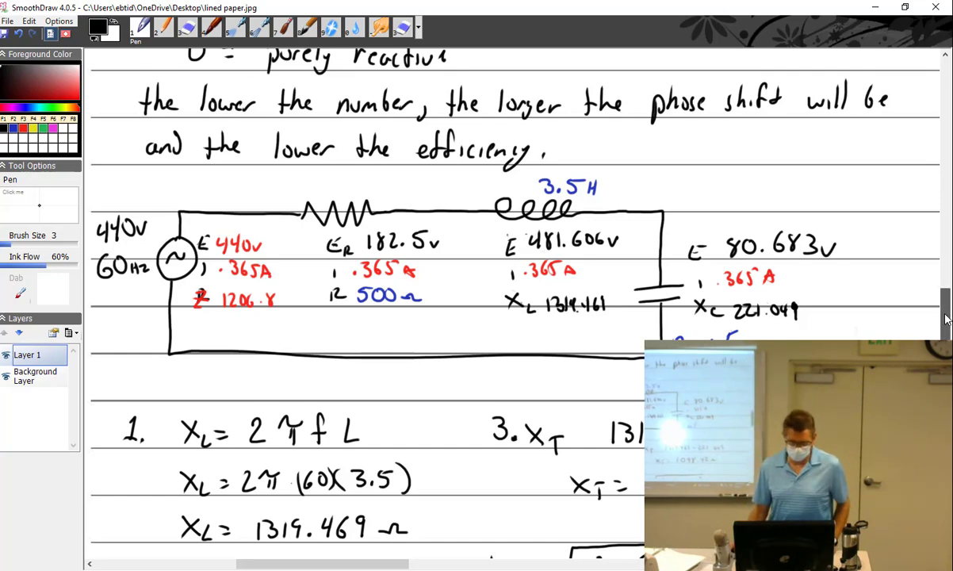
scroll(948, 337, down, 3)
scroll(948, 337, down, 14)
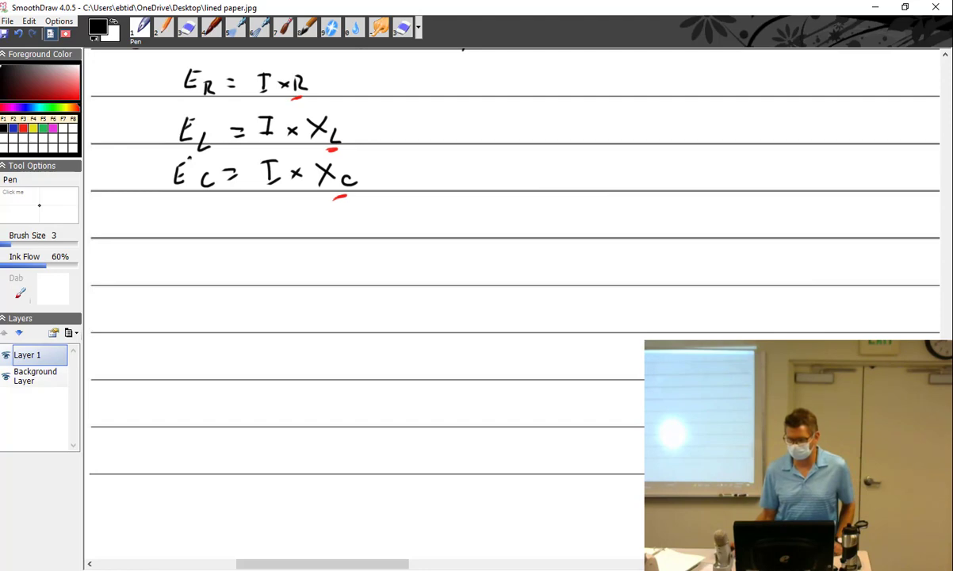
- Head step 7 'solve for Power' and write PTrue = I² × R = .365² × 500
scroll(511, 306, up, 4)
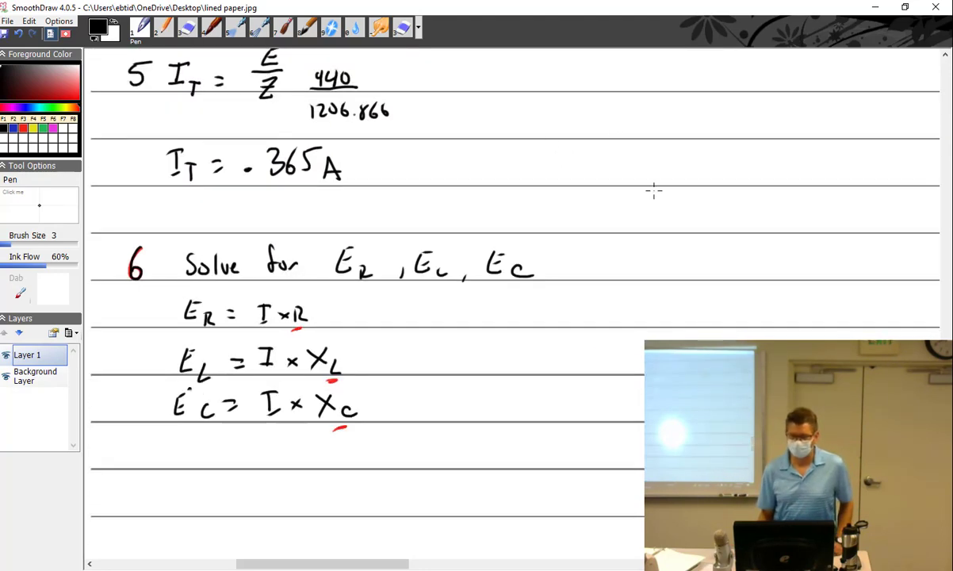
mouse_move(637, 245)
mouse_down()
mouse_move(690, 253)
mouse_move(766, 261)
mouse_move(792, 243)
mouse_move(845, 252)
mouse_up()
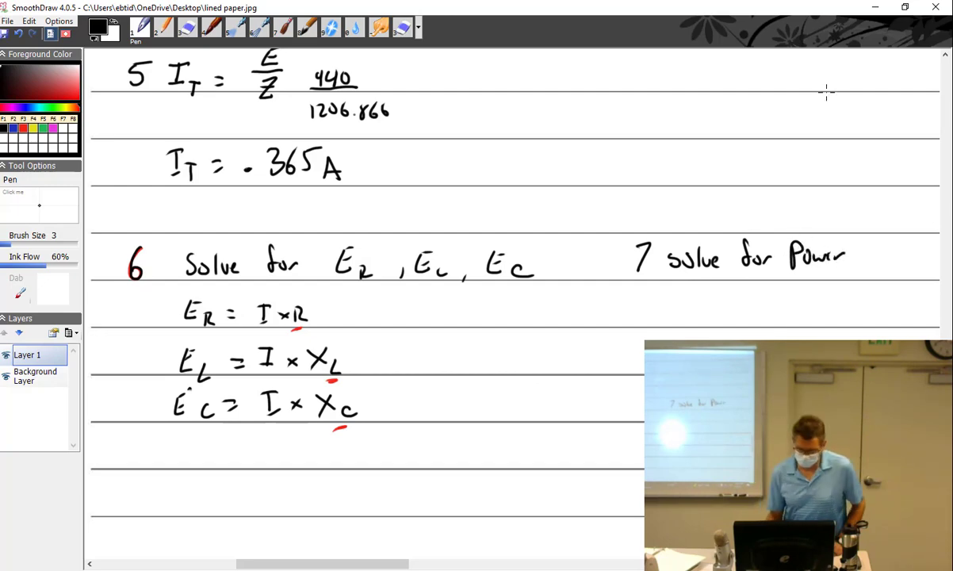
mouse_move(576, 295)
mouse_down()
mouse_move(597, 324)
mouse_move(590, 316)
mouse_move(608, 308)
mouse_move(603, 326)
mouse_move(662, 307)
mouse_up()
mouse_move(649, 315)
mouse_down()
mouse_move(701, 299)
mouse_move(692, 320)
mouse_up()
mouse_move(686, 320)
mouse_down()
mouse_move(711, 293)
mouse_move(738, 320)
mouse_move(770, 290)
mouse_move(780, 312)
mouse_up()
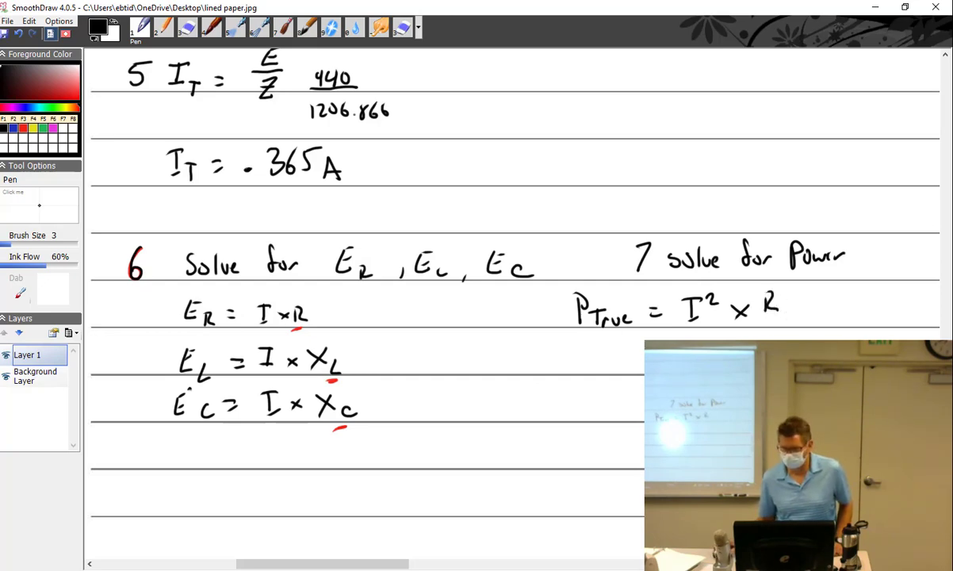
scroll(484, 278, down, 5)
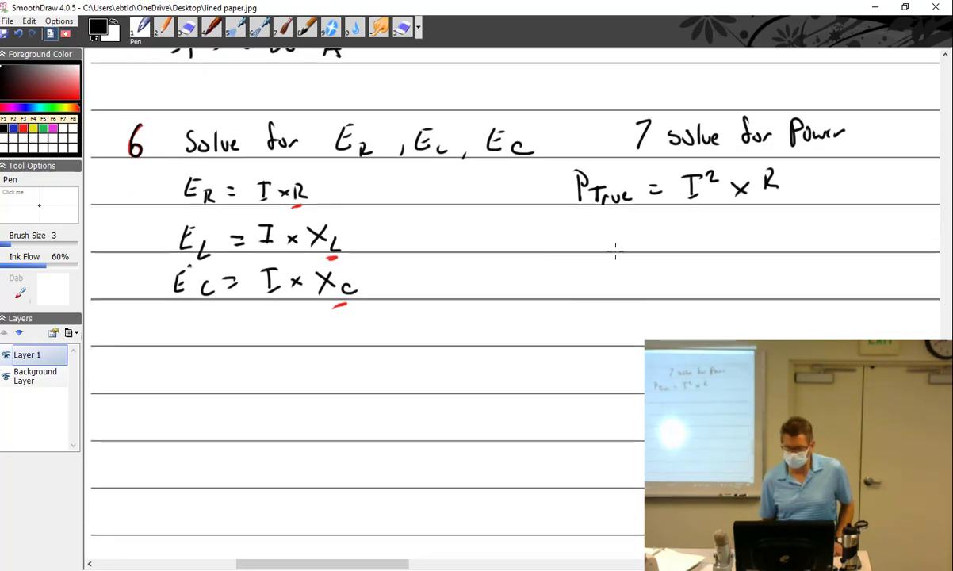
click(664, 245)
mouse_move(668, 235)
mouse_down()
mouse_move(668, 247)
mouse_move(693, 248)
mouse_move(715, 230)
mouse_move(736, 245)
mouse_move(724, 245)
mouse_move(793, 227)
mouse_up()
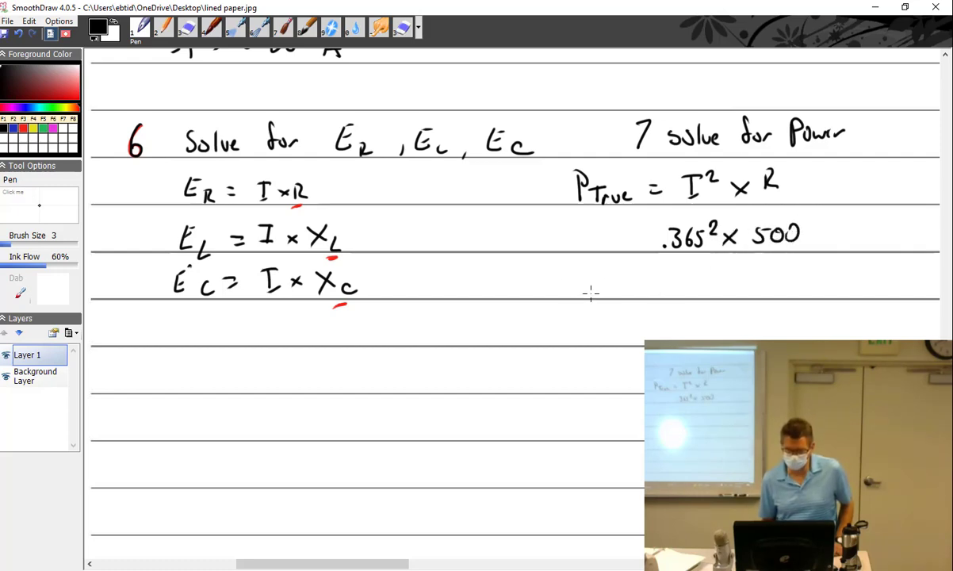
- Write the result PTrue = 66.613 watts and start the step 8 heading
mouse_move(571, 267)
mouse_down()
mouse_move(571, 295)
mouse_move(573, 283)
mouse_move(599, 282)
mouse_up()
mouse_move(593, 283)
mouse_down()
mouse_move(592, 298)
mouse_move(607, 285)
mouse_up()
mouse_move(608, 284)
mouse_down()
mouse_move(623, 292)
mouse_move(648, 282)
mouse_up()
drag(640, 288, 650, 289)
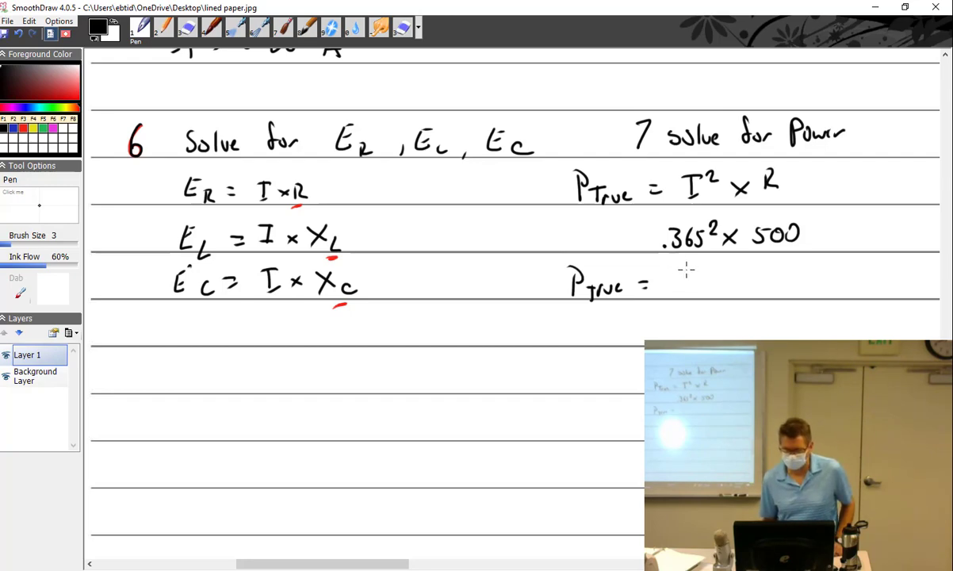
mouse_move(685, 273)
mouse_down()
mouse_move(679, 285)
mouse_move(694, 285)
mouse_up()
click(712, 290)
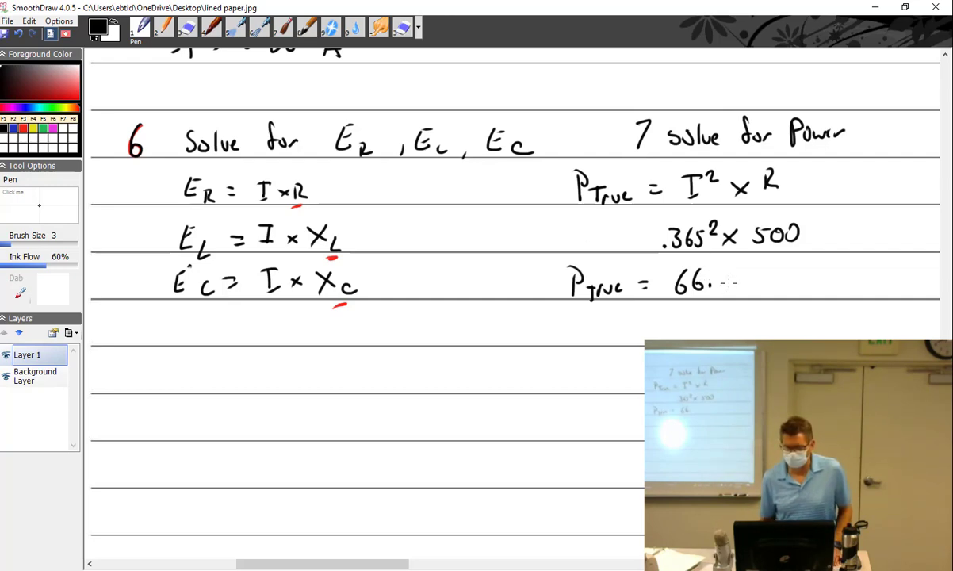
mouse_move(732, 270)
mouse_down()
mouse_move(723, 284)
mouse_move(765, 291)
mouse_up()
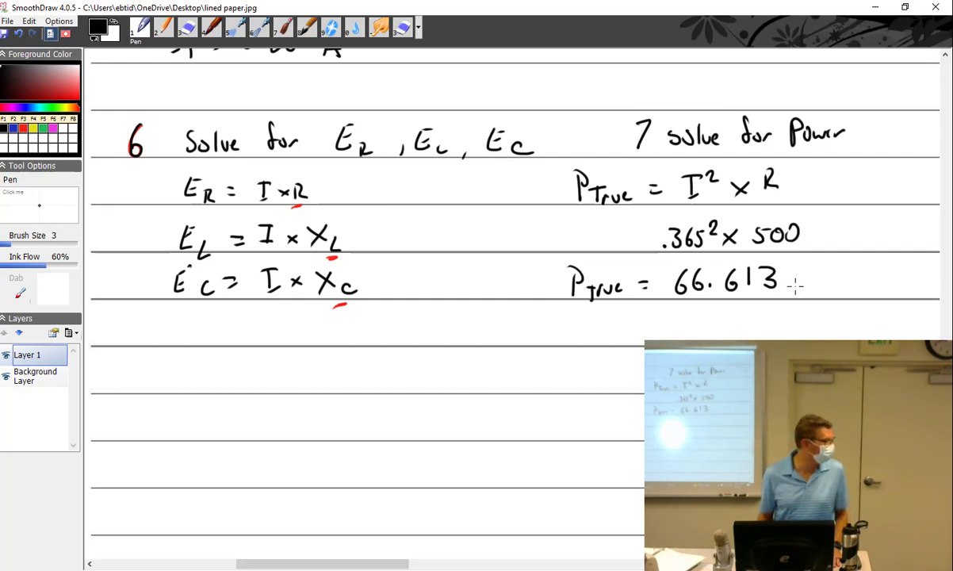
mouse_move(796, 275)
mouse_down()
mouse_move(827, 285)
mouse_move(836, 267)
mouse_move(836, 284)
mouse_move(853, 272)
mouse_move(851, 291)
mouse_move(878, 292)
mouse_up()
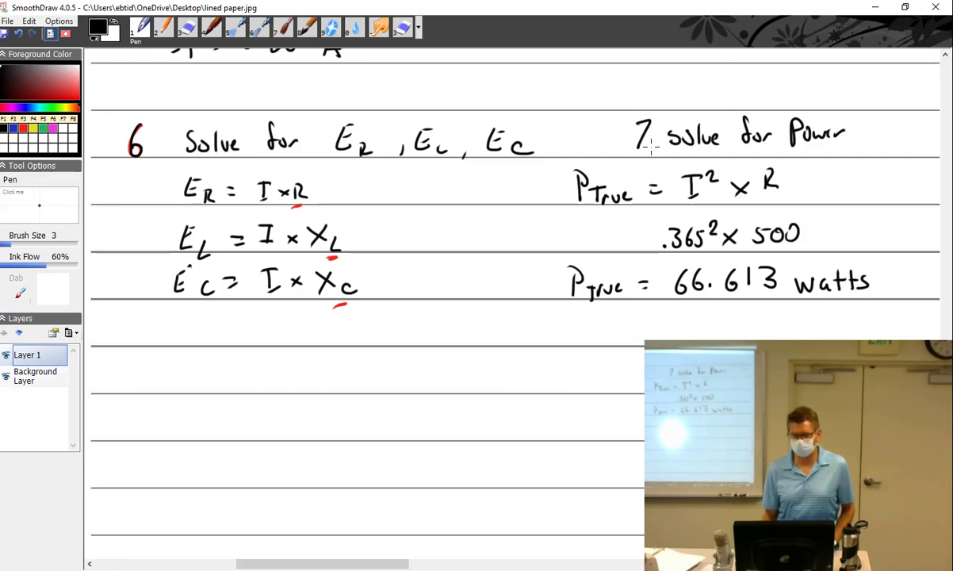
mouse_move(145, 357)
mouse_down()
mouse_move(192, 379)
mouse_move(203, 372)
mouse_move(211, 383)
mouse_move(231, 372)
mouse_move(306, 365)
mouse_up()
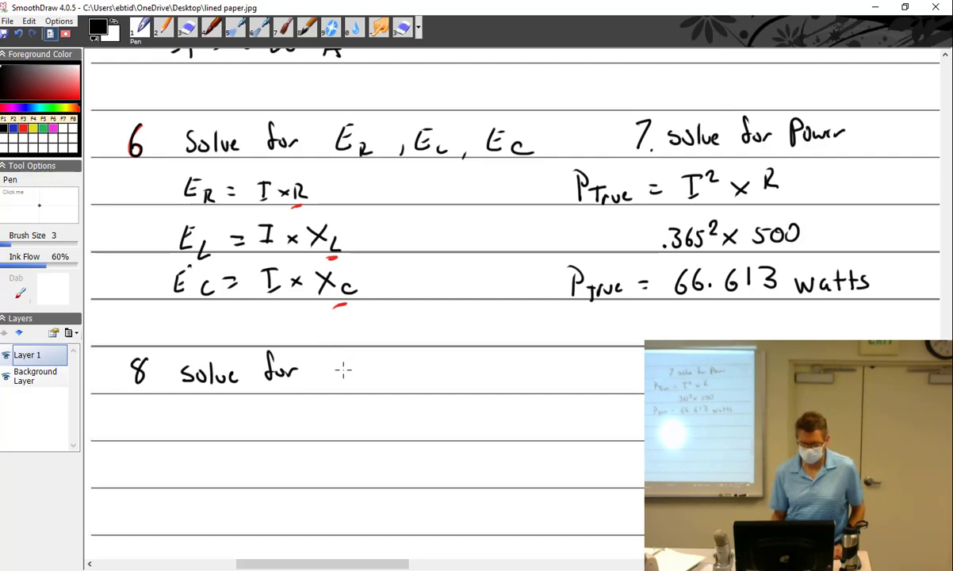
- Write Papp with the formula VA = I²×Z and substitute .365² ×
mouse_move(318, 358)
mouse_down()
mouse_move(344, 386)
mouse_move(362, 374)
mouse_up()
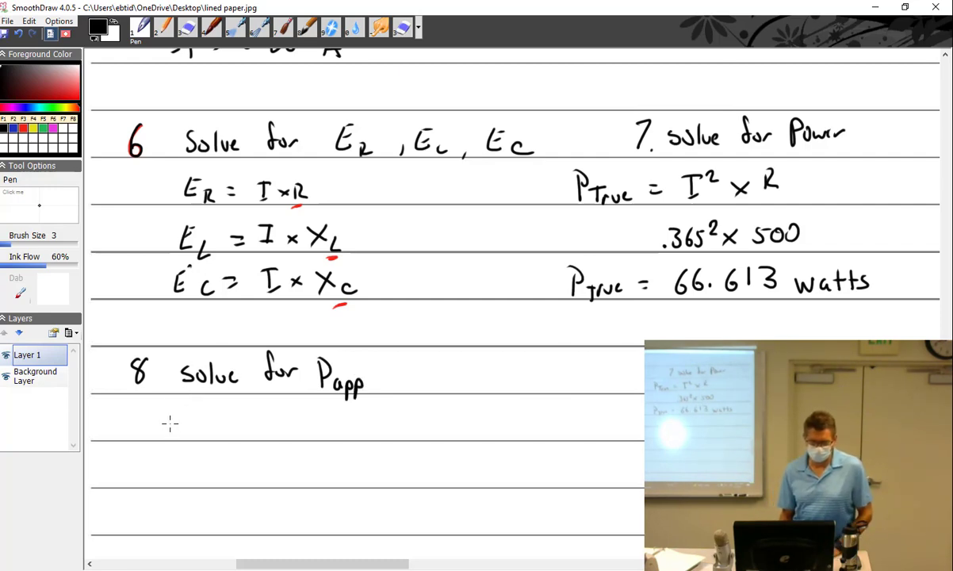
mouse_move(168, 418)
mouse_down()
mouse_move(198, 419)
mouse_move(209, 438)
mouse_move(204, 429)
mouse_move(236, 429)
mouse_move(269, 439)
mouse_move(276, 416)
mouse_move(276, 437)
mouse_move(295, 420)
mouse_move(316, 435)
mouse_up()
mouse_move(315, 422)
mouse_down()
mouse_move(302, 435)
mouse_move(343, 436)
mouse_move(339, 427)
mouse_up()
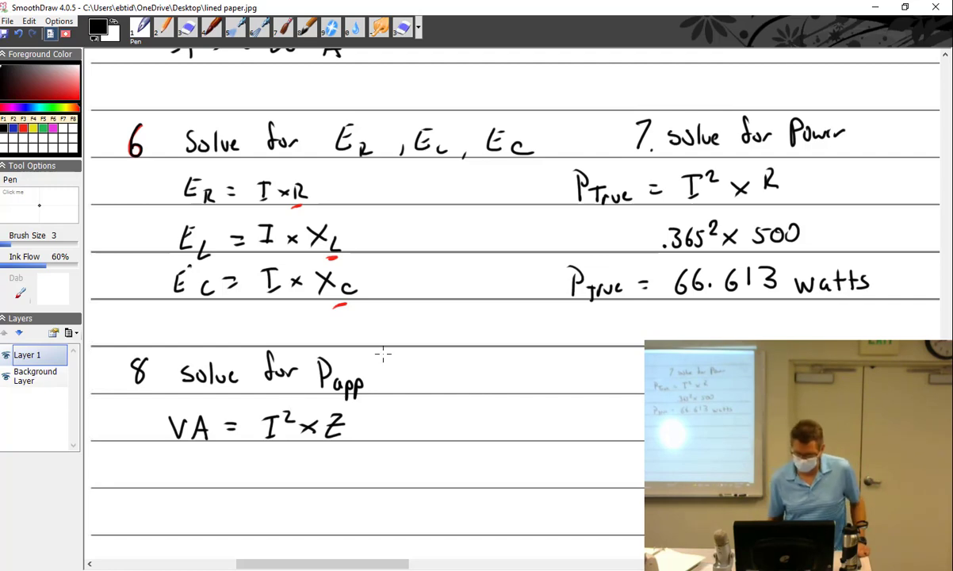
click(252, 479)
drag(262, 466, 263, 481)
drag(280, 464, 277, 474)
drag(288, 465, 339, 475)
drag(339, 464, 322, 477)
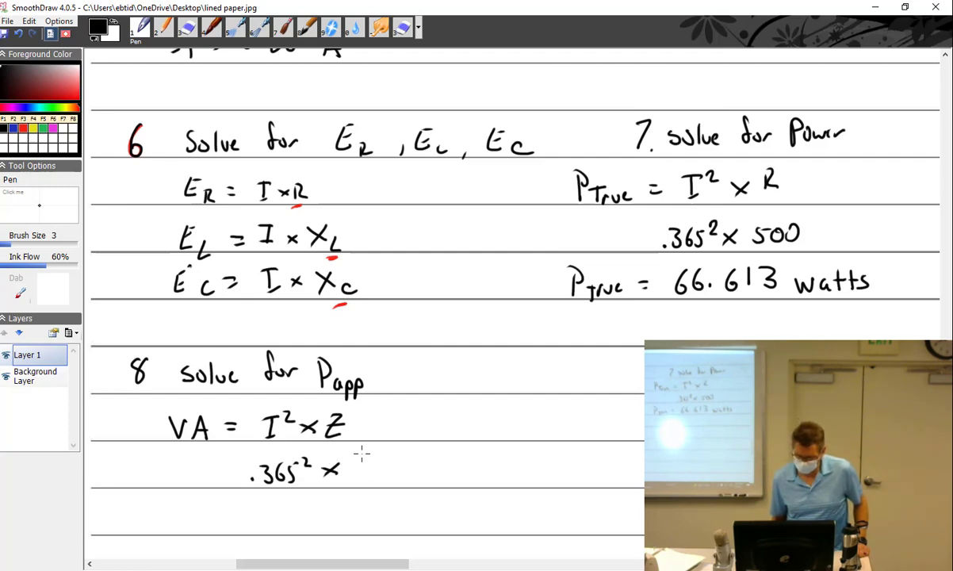
- Complete the substitution with the impedance 1206.866
drag(360, 459, 360, 479)
mouse_move(367, 464)
mouse_down()
mouse_move(399, 470)
mouse_move(410, 460)
mouse_move(405, 470)
mouse_move(438, 462)
mouse_up()
click(421, 475)
drag(452, 459, 445, 472)
drag(466, 458, 458, 473)
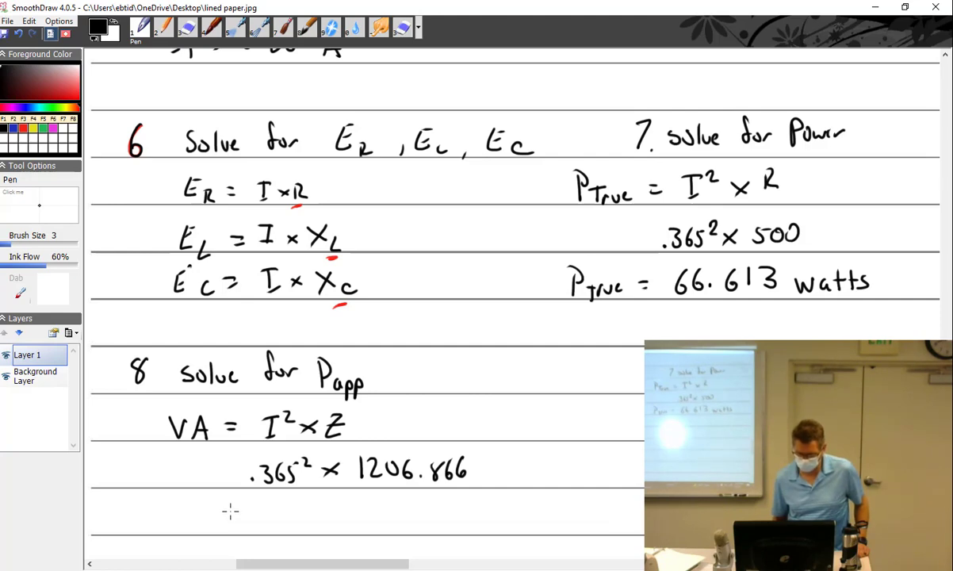
- Write the result line Papp = 160.785 VA
drag(171, 505, 173, 529)
mouse_move(168, 505)
mouse_down()
mouse_move(190, 519)
mouse_move(201, 538)
mouse_move(203, 522)
mouse_move(251, 525)
mouse_up()
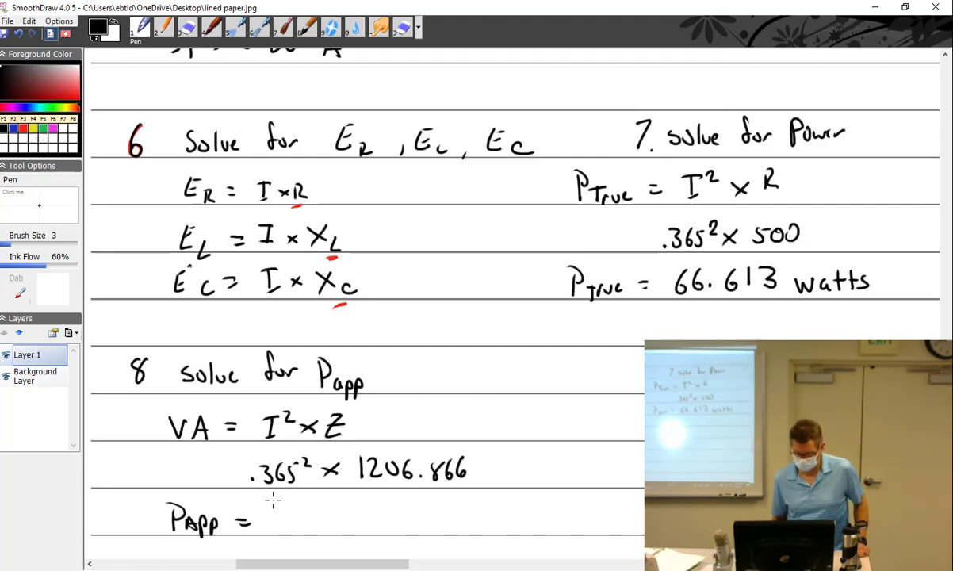
mouse_move(273, 513)
mouse_down()
mouse_move(276, 528)
mouse_move(321, 523)
mouse_move(326, 512)
mouse_move(353, 530)
mouse_up()
click(334, 525)
mouse_move(373, 509)
mouse_down()
mouse_move(367, 523)
mouse_move(371, 511)
mouse_up()
mouse_move(390, 510)
mouse_down()
mouse_move(380, 520)
mouse_move(401, 508)
mouse_move(447, 529)
mouse_up()
drag(435, 523, 444, 523)
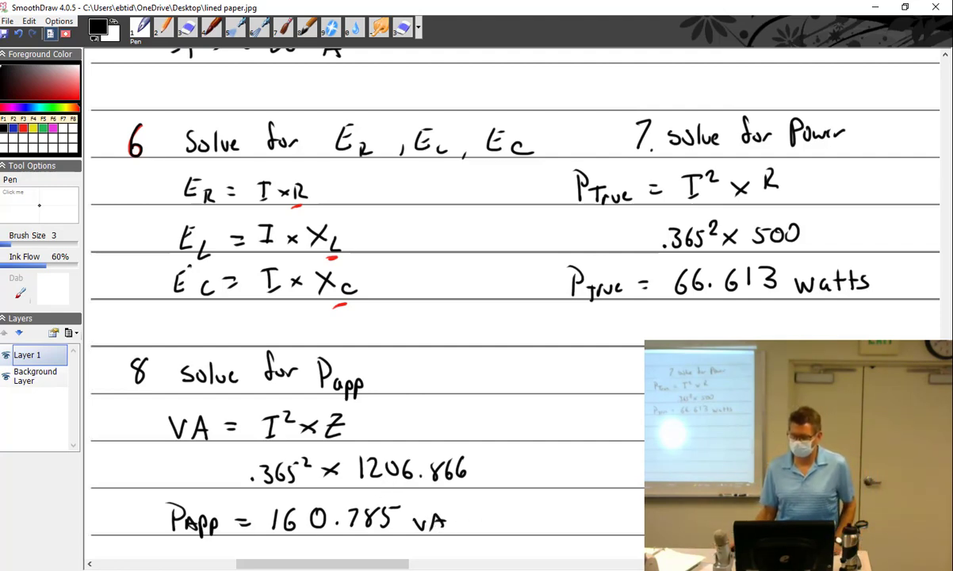
- Move the canvas view and write '9 P' beside the apparent power working
scroll(484, 302, down, 3)
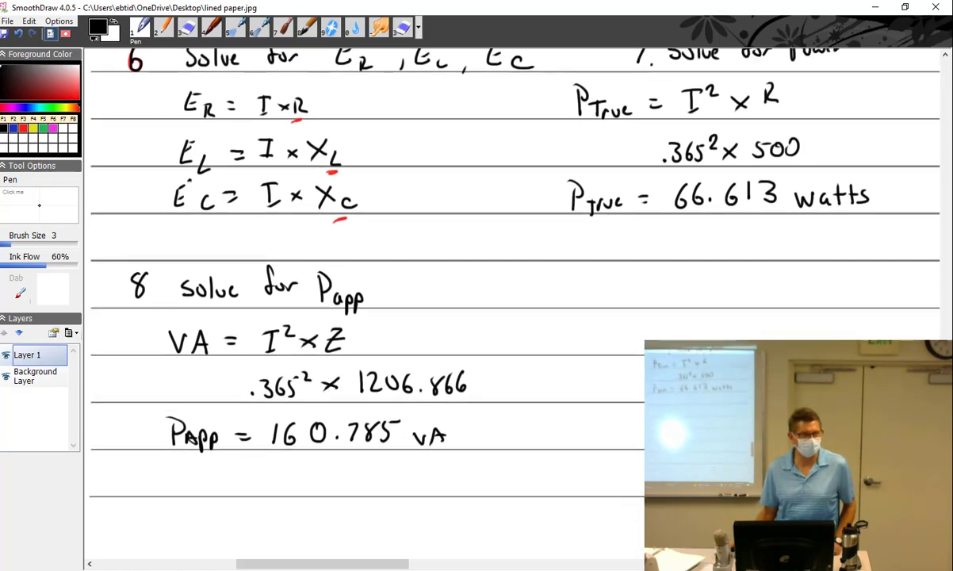
scroll(483, 301, down, 3)
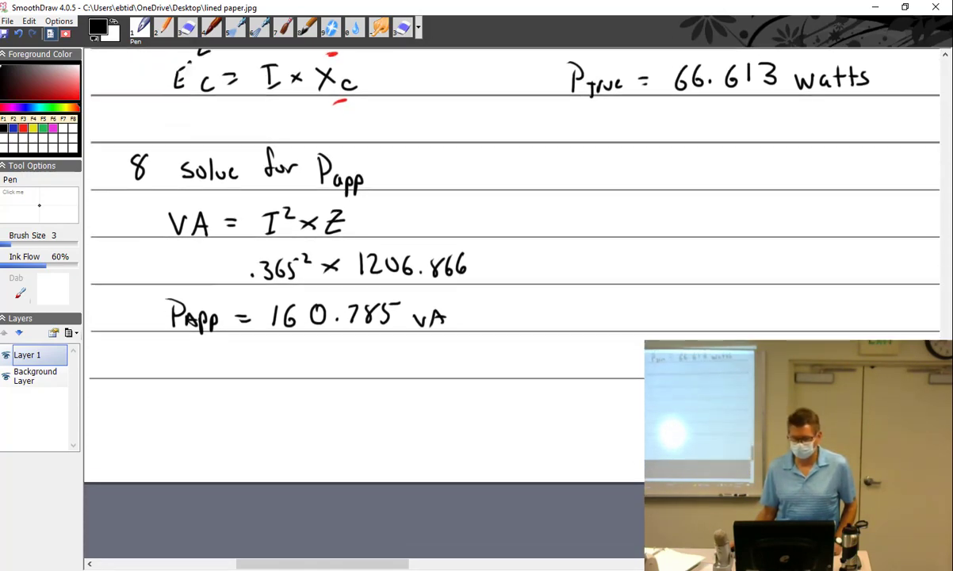
scroll(483, 302, up, 2)
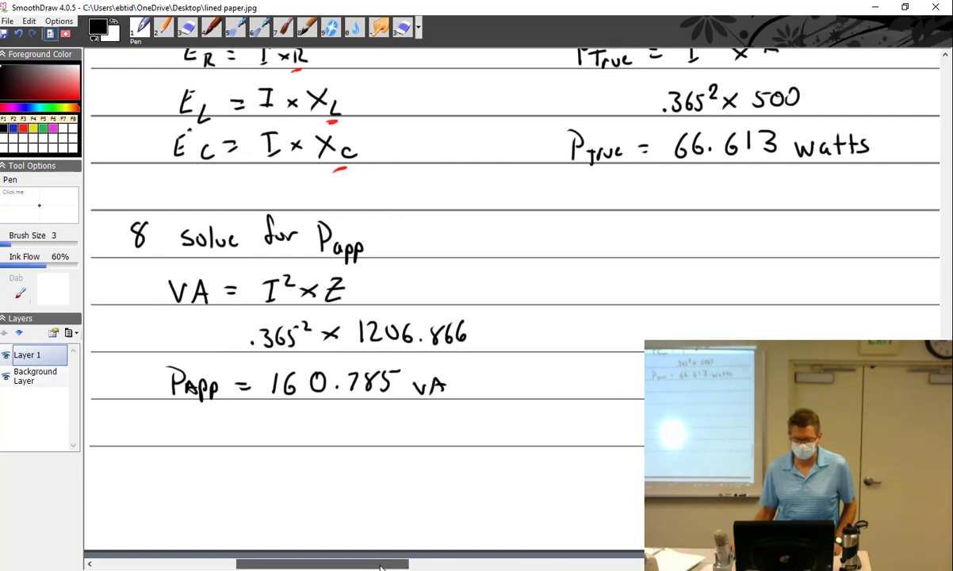
drag(397, 565, 376, 564)
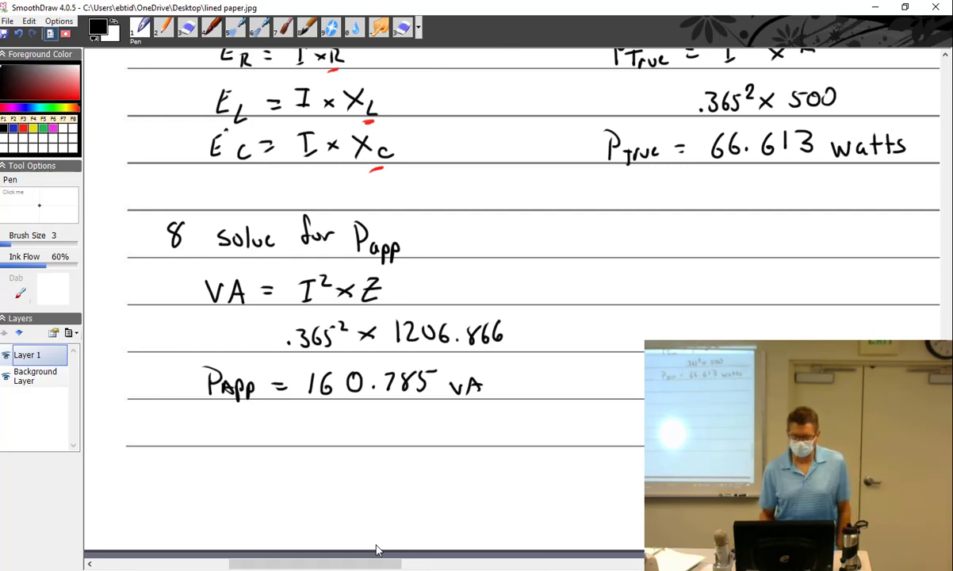
mouse_move(586, 220)
mouse_down()
mouse_move(619, 247)
mouse_move(635, 232)
mouse_move(630, 252)
mouse_move(685, 253)
mouse_up()
- Write the Power Factor heading and the formula P.F = PTrue / Papp
mouse_move(687, 238)
mouse_down()
mouse_move(698, 249)
mouse_move(734, 248)
mouse_up()
drag(736, 241, 746, 246)
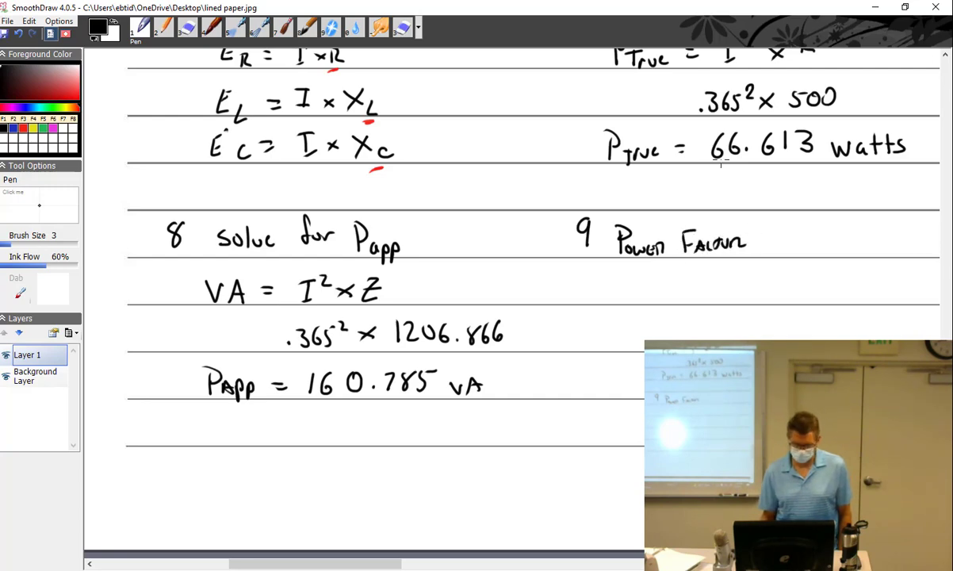
mouse_move(790, 219)
mouse_down()
mouse_move(816, 249)
mouse_move(840, 248)
mouse_up()
drag(842, 242, 852, 246)
mouse_move(774, 260)
mouse_down()
mouse_move(847, 257)
mouse_move(786, 291)
mouse_move(789, 283)
mouse_move(820, 290)
mouse_move(841, 276)
mouse_up()
mouse_move(622, 317)
mouse_down()
mouse_move(624, 330)
mouse_move(635, 323)
mouse_move(655, 337)
mouse_up()
click(645, 333)
drag(655, 314, 667, 314)
drag(655, 325, 684, 322)
drag(676, 330, 683, 330)
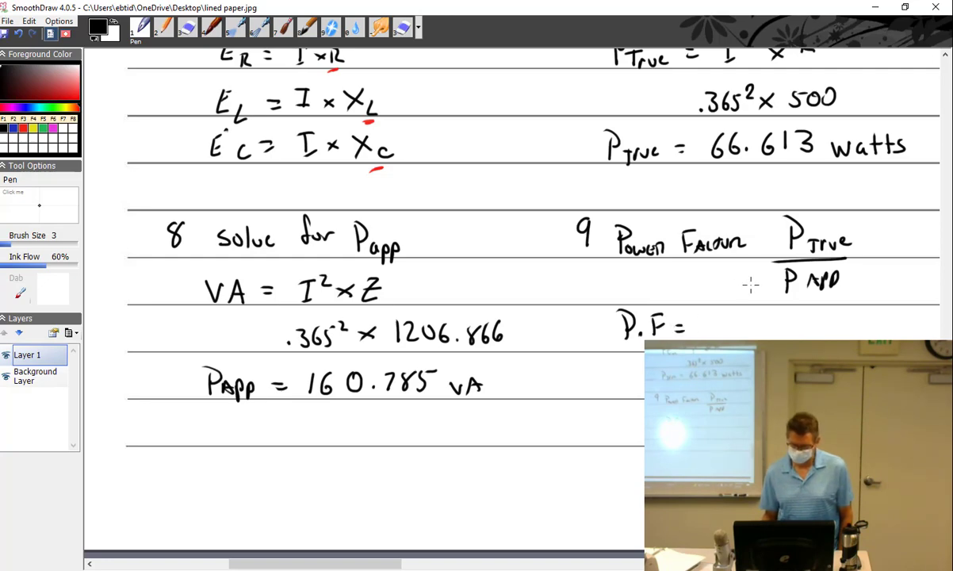
- Substitute 66.613 / 160.785 and write the result .414
mouse_move(731, 306)
mouse_down()
mouse_move(727, 315)
mouse_move(787, 317)
mouse_up()
click(755, 318)
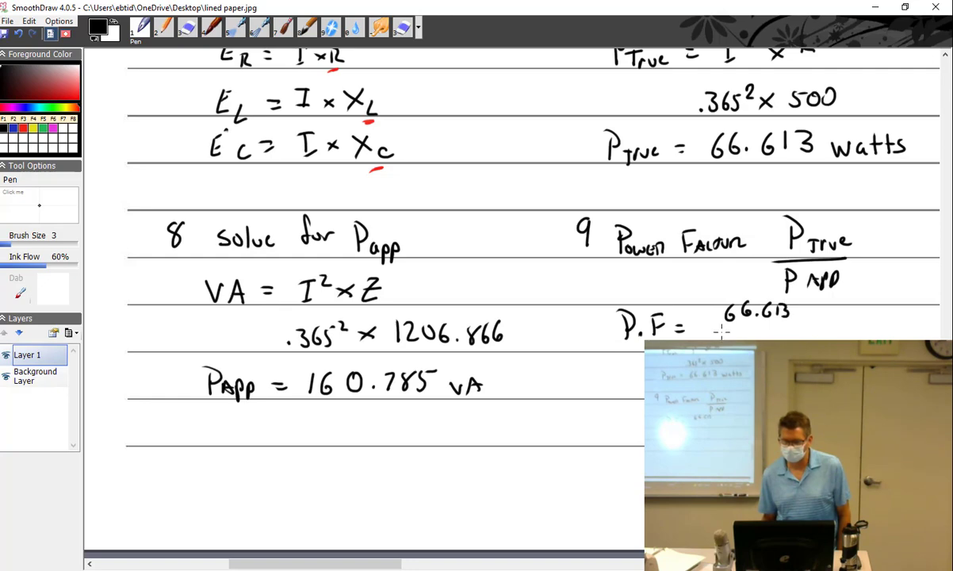
drag(723, 325, 797, 322)
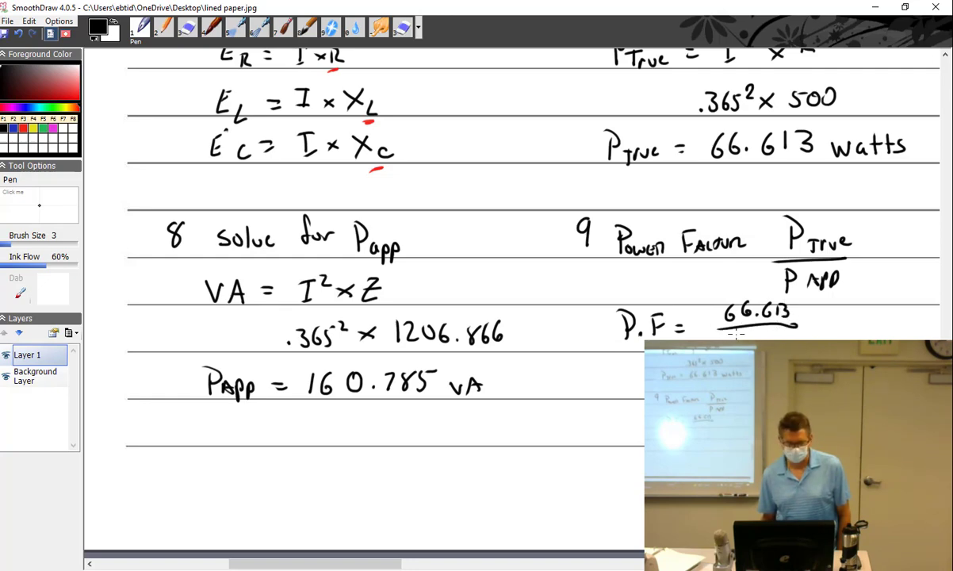
drag(728, 330, 835, 329)
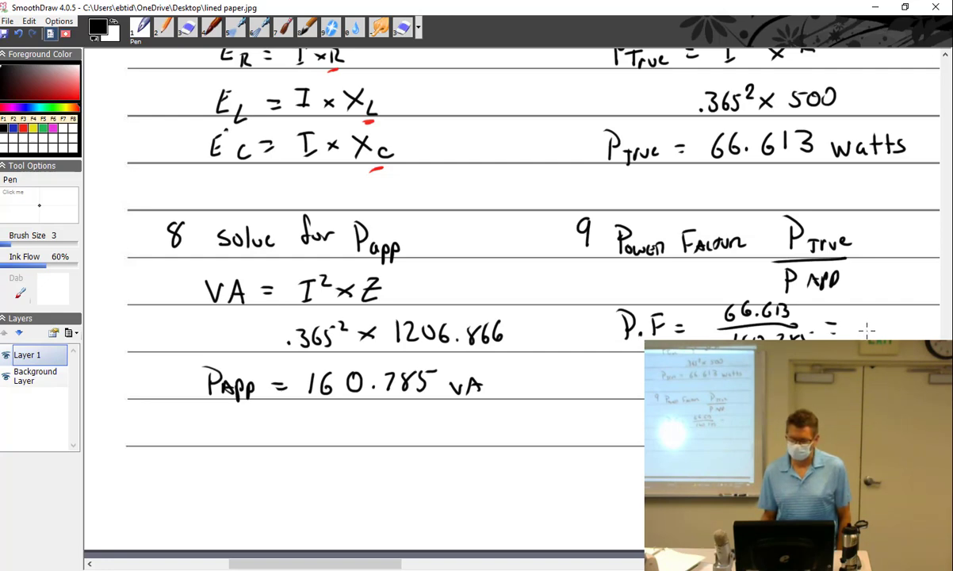
click(867, 333)
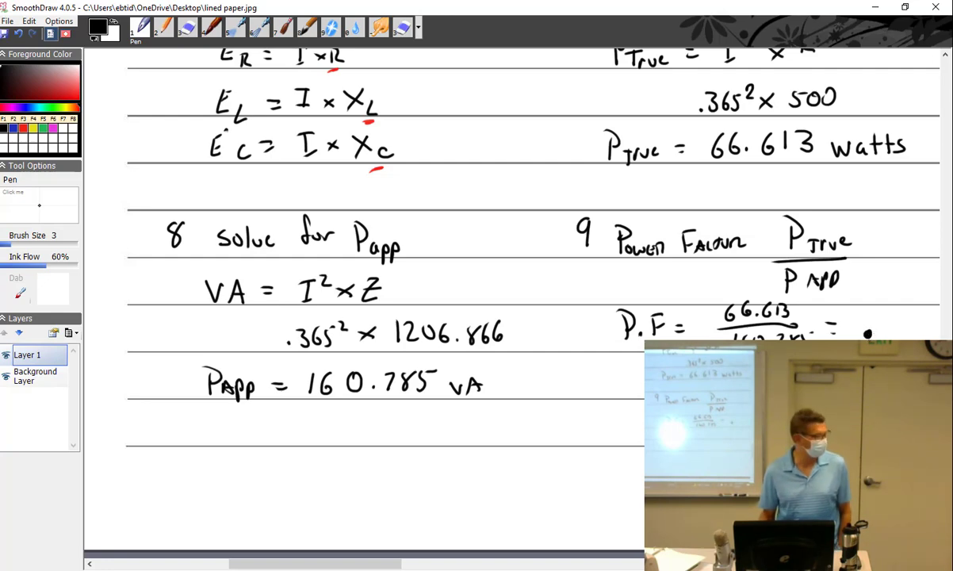
mouse_move(877, 313)
mouse_down()
mouse_move(872, 330)
mouse_move(887, 329)
mouse_up()
mouse_move(883, 314)
mouse_down()
mouse_move(882, 338)
mouse_move(925, 327)
mouse_up()
drag(920, 311, 921, 338)
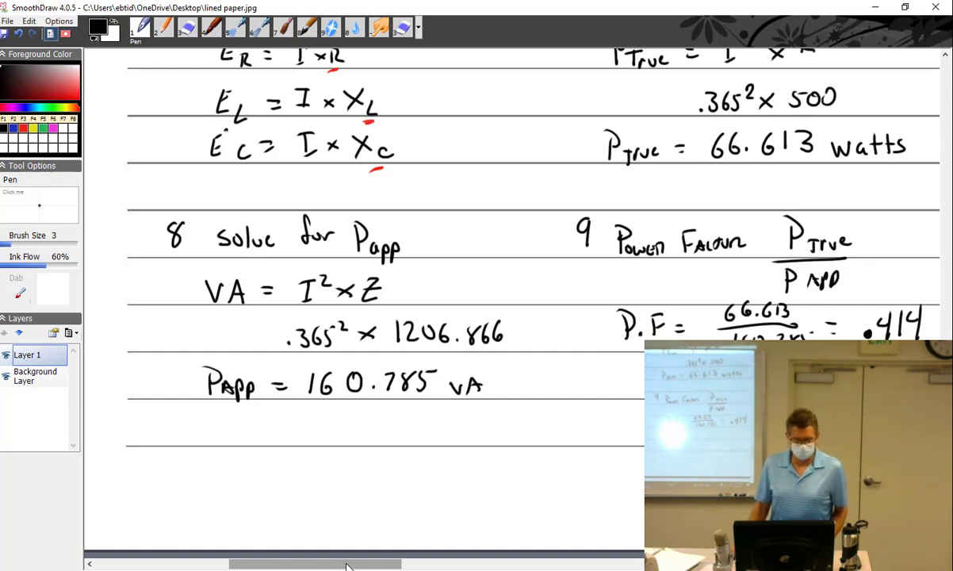
- Scroll to an empty area near the top of the page
drag(346, 565, 530, 565)
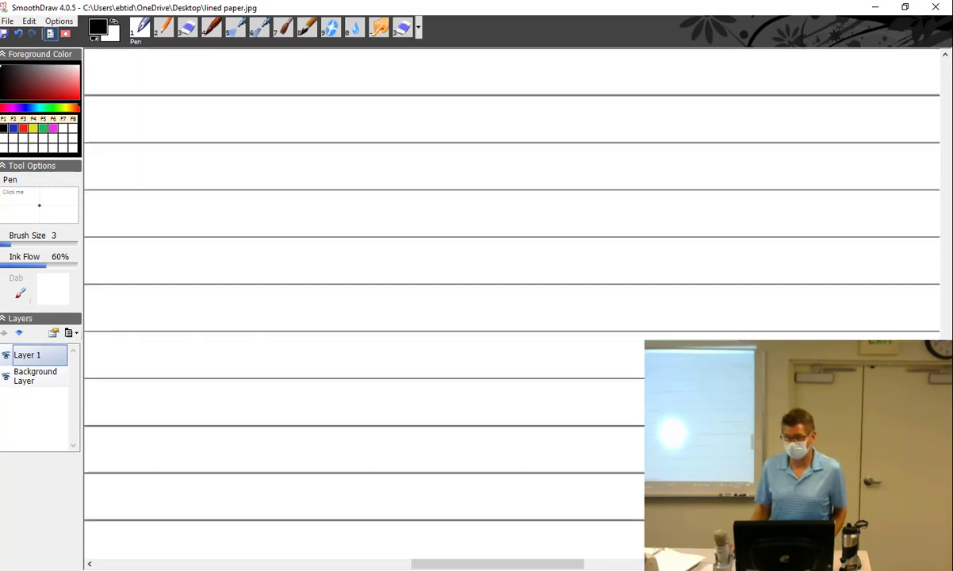
drag(946, 208, 951, 184)
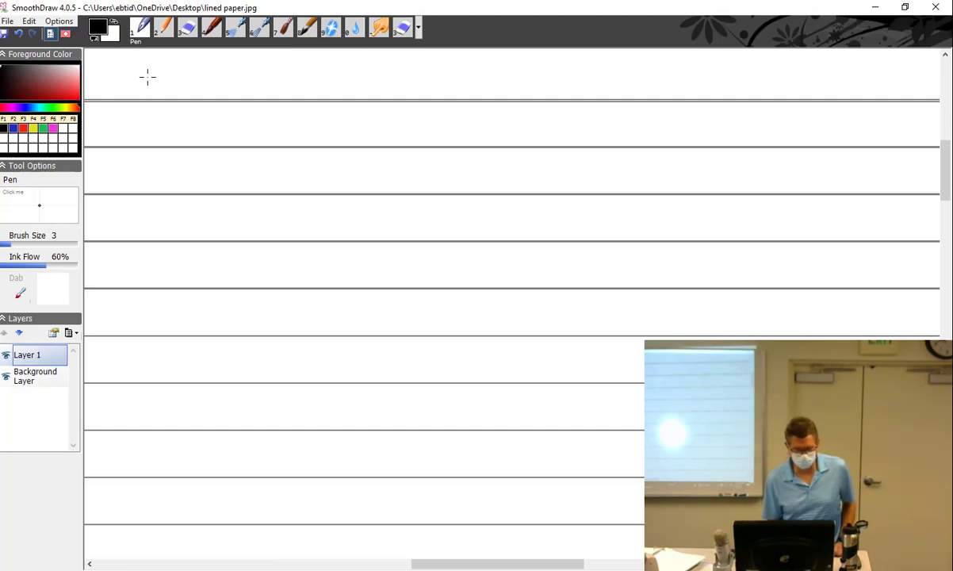
- Write '10 phase angle' and sketch axes labelled XL above and XC below
mouse_move(149, 77)
mouse_down()
mouse_move(212, 100)
mouse_move(223, 75)
mouse_move(226, 92)
mouse_move(245, 79)
mouse_move(257, 91)
mouse_move(379, 89)
mouse_up()
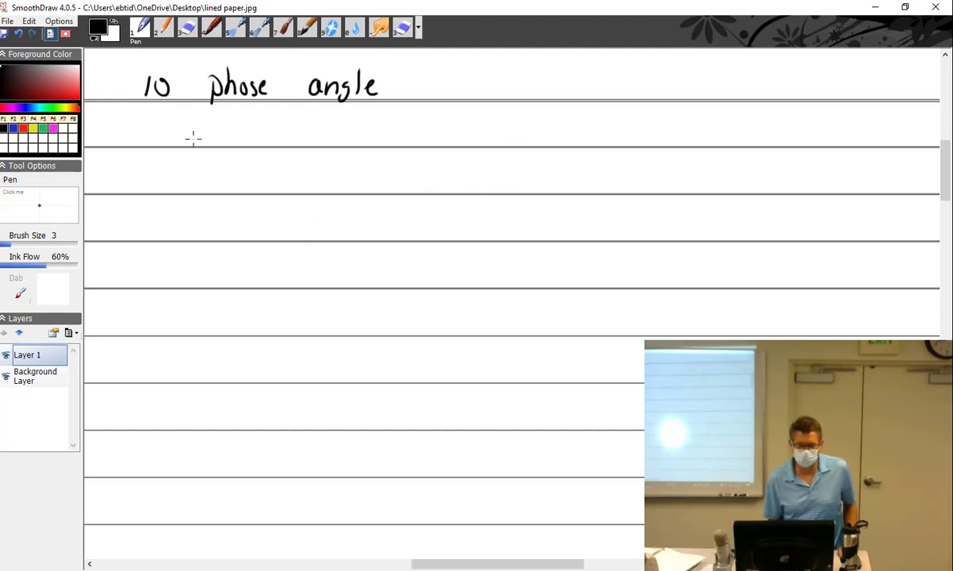
drag(195, 123, 180, 266)
drag(190, 193, 351, 189)
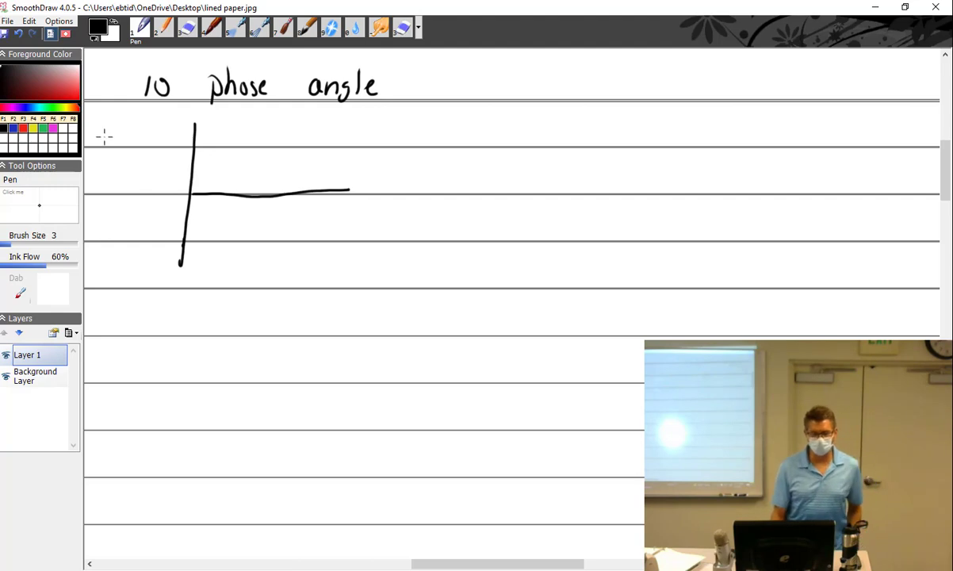
mouse_move(98, 132)
mouse_down()
mouse_move(110, 147)
mouse_move(99, 148)
mouse_up()
drag(119, 136, 121, 149)
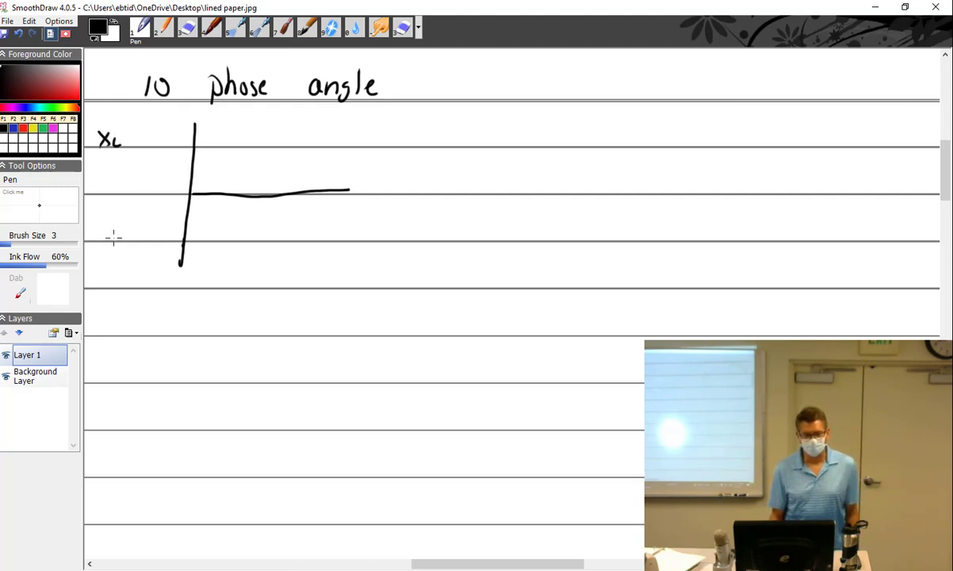
mouse_move(98, 228)
mouse_down()
mouse_move(112, 241)
mouse_move(99, 241)
mouse_up()
drag(117, 233, 125, 243)
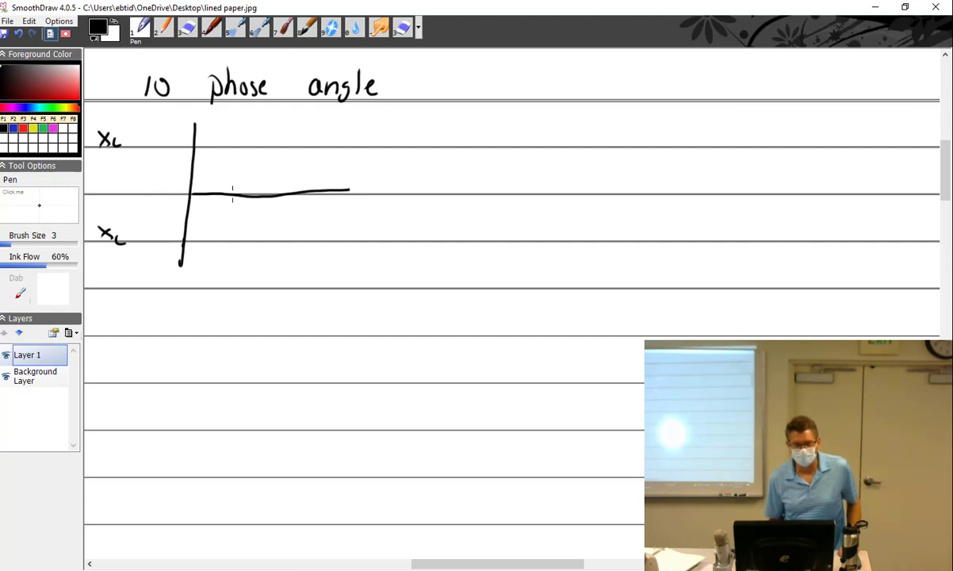
- In red ink, write 500 under the horizontal axis and undo a mistaken reactance value
click(24, 128)
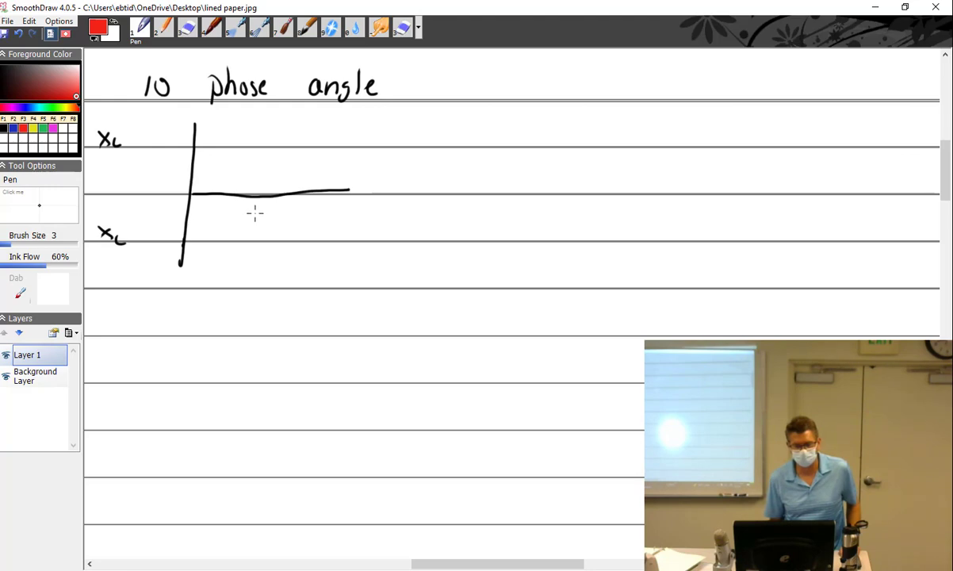
mouse_move(252, 213)
mouse_down()
mouse_move(262, 226)
mouse_move(292, 229)
mouse_move(281, 222)
mouse_up()
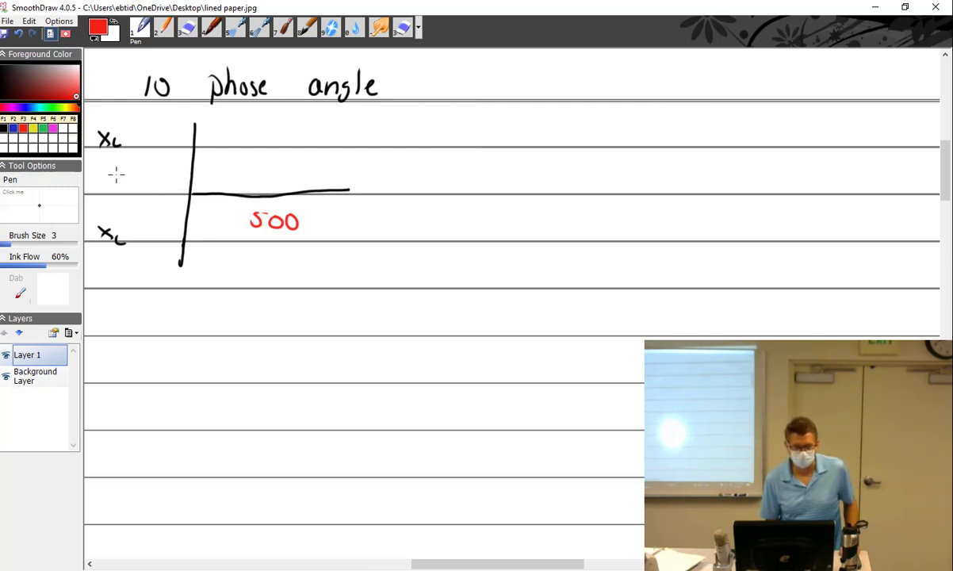
mouse_move(119, 165)
mouse_down()
mouse_move(117, 184)
mouse_move(140, 181)
mouse_move(157, 147)
mouse_move(168, 162)
mouse_move(185, 158)
mouse_up()
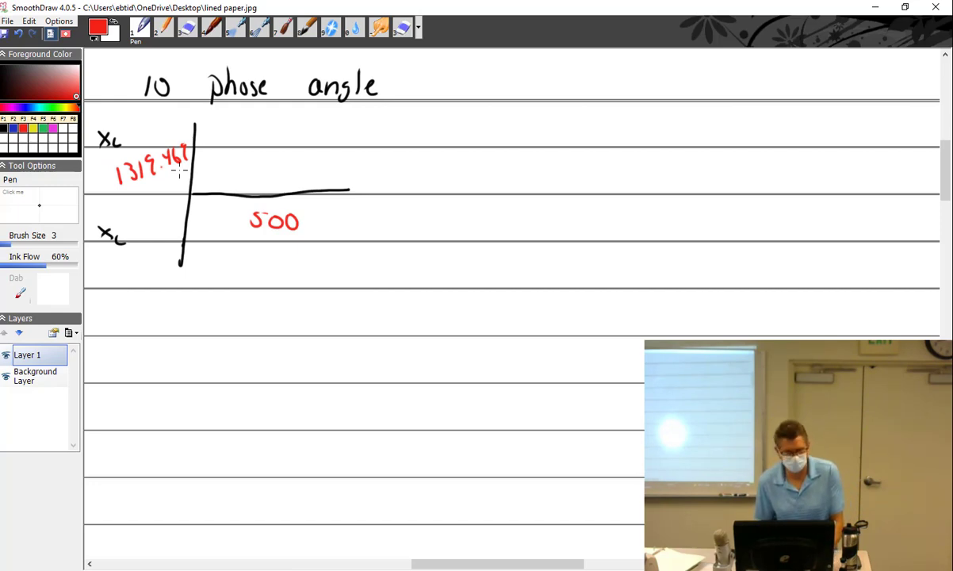
key(ctrl+z)
key(ctrl+z)
key(ctrl+z)
key(ctrl+z)
key(ctrl+z)
key(ctrl+z)
key(ctrl+z)
key(ctrl+z)
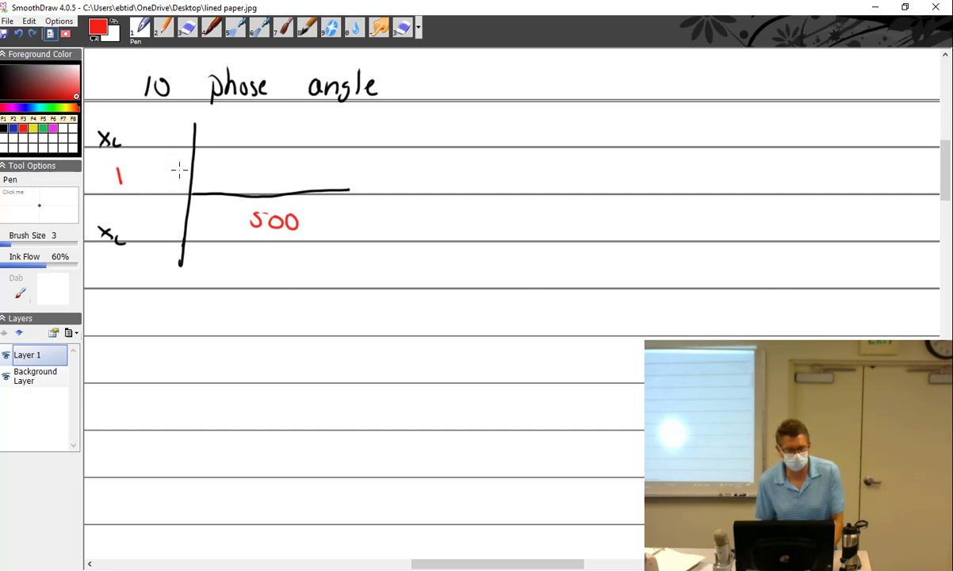
key(ctrl+z)
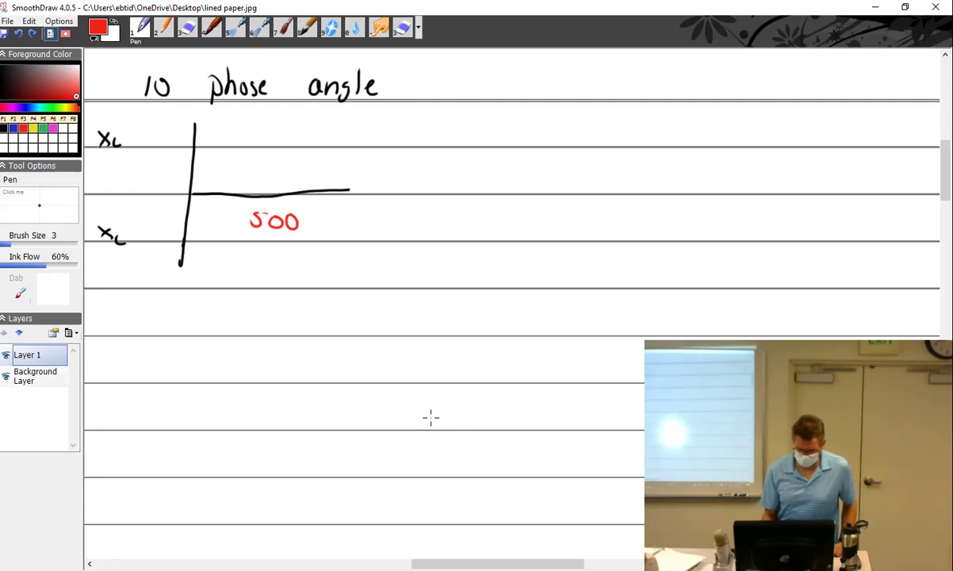
- Write 1098.42 by the vertical axis and draw a red right triangle
mouse_move(114, 168)
mouse_down()
mouse_move(115, 183)
mouse_move(136, 159)
mouse_move(152, 169)
mouse_move(184, 152)
mouse_up()
click(162, 164)
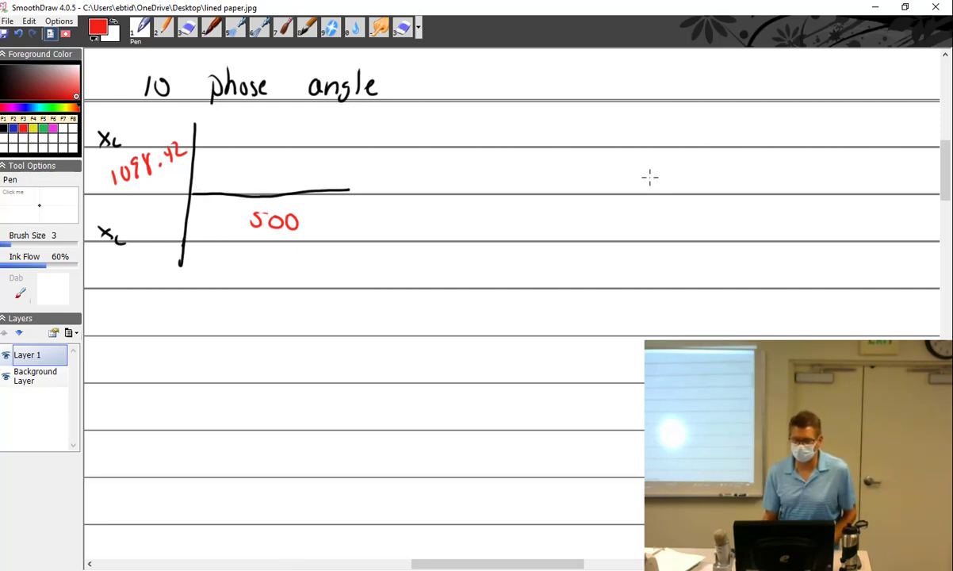
mouse_move(554, 190)
mouse_down()
mouse_move(772, 192)
mouse_move(766, 78)
mouse_move(753, 67)
mouse_move(562, 190)
mouse_up()
- Label the triangle 500, 1098.42 and Z 1206.866, and mark the phase angle arc
drag(653, 208, 708, 211)
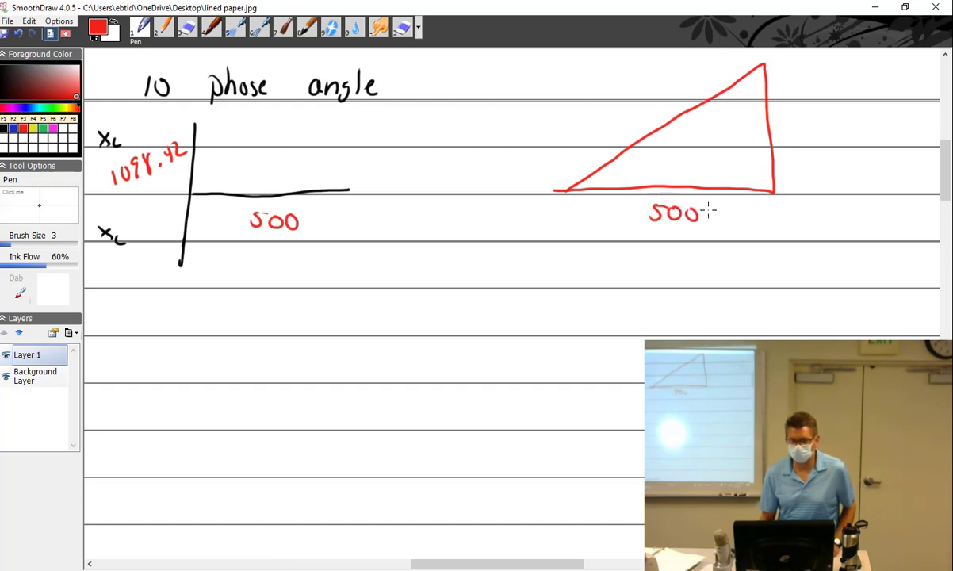
mouse_move(791, 127)
mouse_down()
mouse_move(830, 123)
mouse_move(824, 142)
mouse_move(838, 129)
mouse_move(854, 136)
mouse_move(863, 127)
mouse_move(890, 140)
mouse_up()
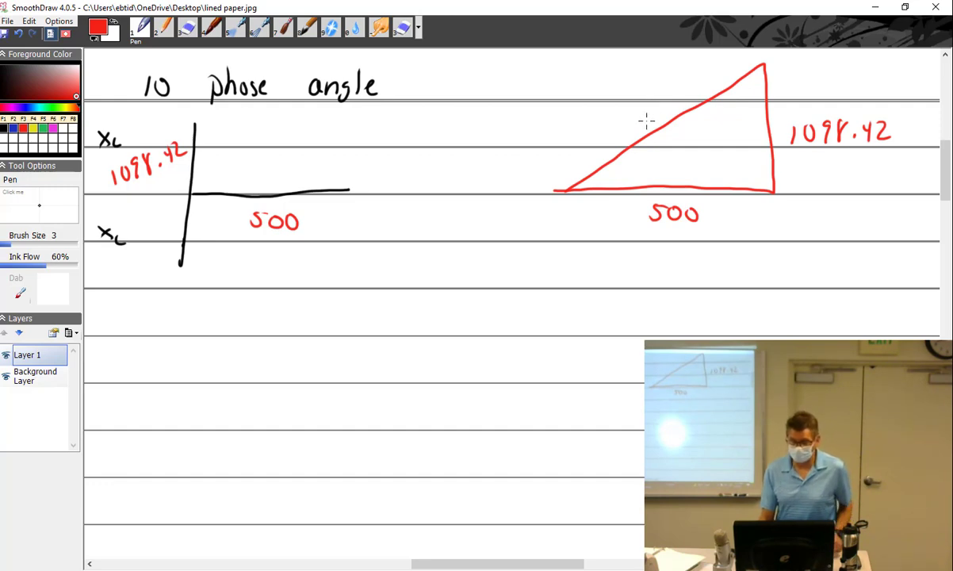
drag(673, 132, 686, 144)
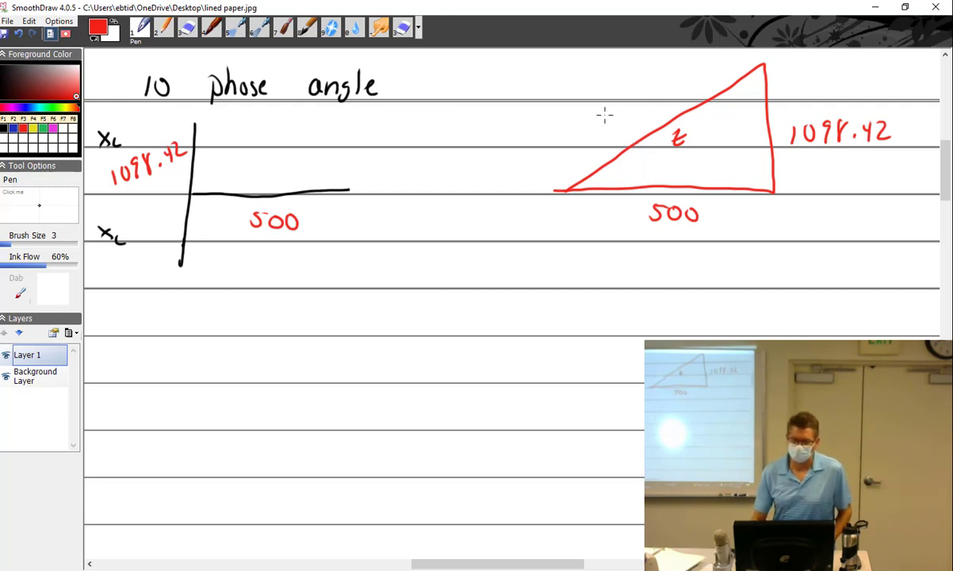
mouse_move(624, 112)
mouse_down()
mouse_move(622, 126)
mouse_move(637, 103)
mouse_move(641, 117)
mouse_move(648, 96)
mouse_up()
mouse_move(658, 92)
mouse_down()
mouse_move(670, 94)
mouse_move(679, 76)
mouse_move(683, 86)
mouse_move(701, 81)
mouse_move(701, 91)
mouse_up()
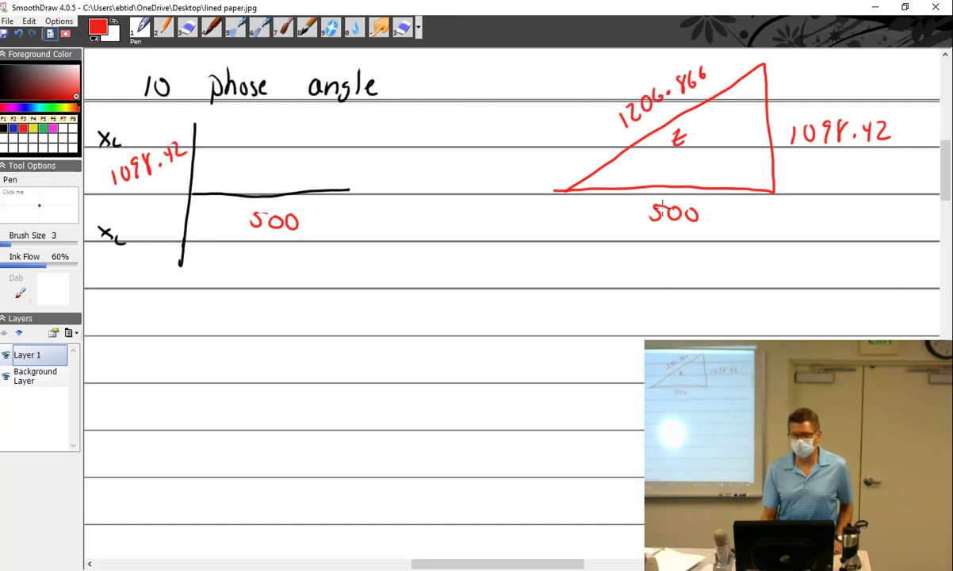
drag(605, 166, 610, 188)
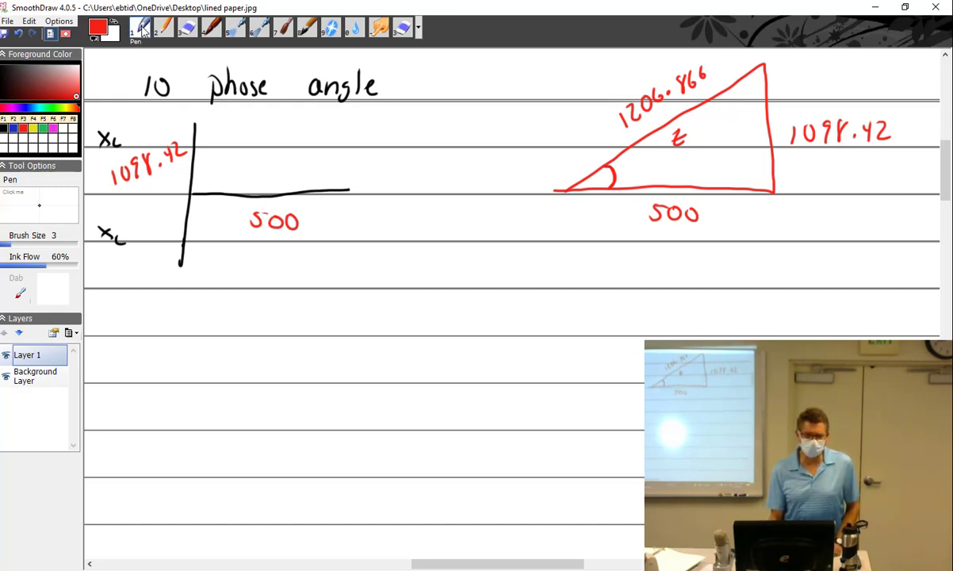
- In black ink, write Sin = opp/hyp and Cos = adj/hyp below the sketch
click(5, 125)
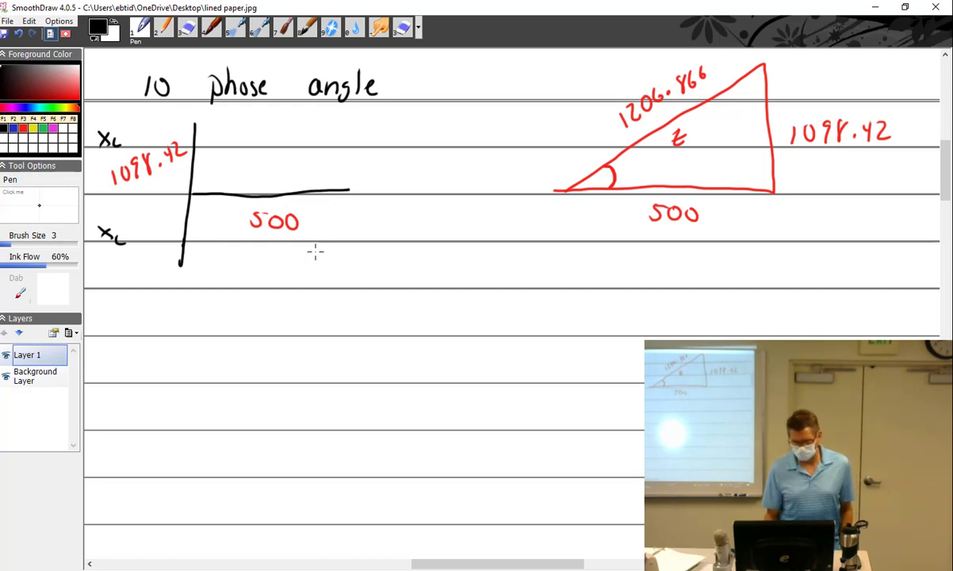
mouse_move(188, 308)
mouse_down()
mouse_move(175, 323)
mouse_move(212, 326)
mouse_move(261, 307)
mouse_up()
mouse_move(250, 316)
mouse_down()
mouse_move(284, 298)
mouse_move(311, 313)
mouse_move(291, 330)
mouse_move(297, 341)
mouse_move(317, 327)
mouse_up()
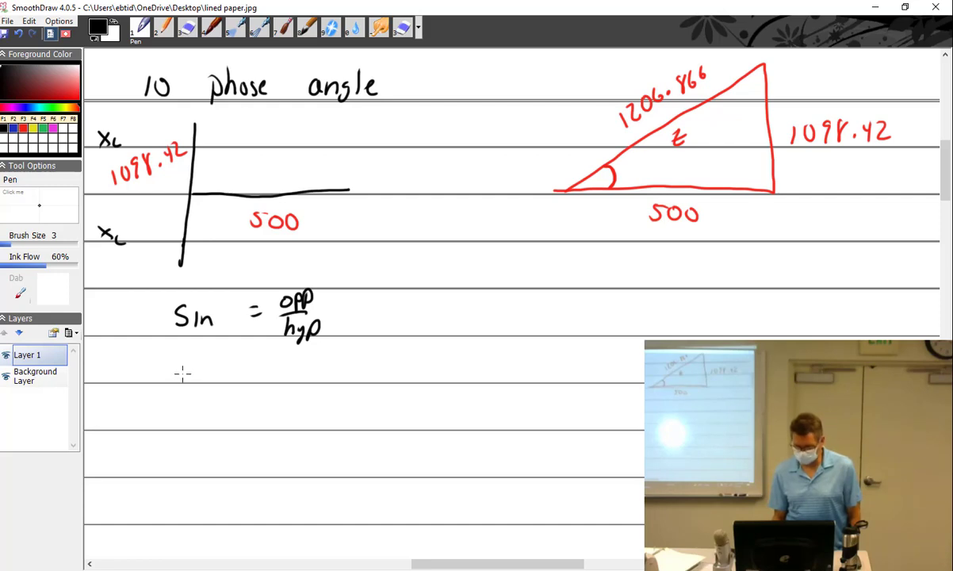
mouse_move(185, 394)
mouse_down()
mouse_move(176, 402)
mouse_move(184, 411)
mouse_up()
mouse_move(202, 396)
mouse_down()
mouse_move(204, 410)
mouse_move(243, 395)
mouse_up()
mouse_move(232, 404)
mouse_down()
mouse_move(313, 402)
mouse_move(322, 413)
mouse_move(300, 454)
mouse_up()
drag(308, 432, 318, 438)
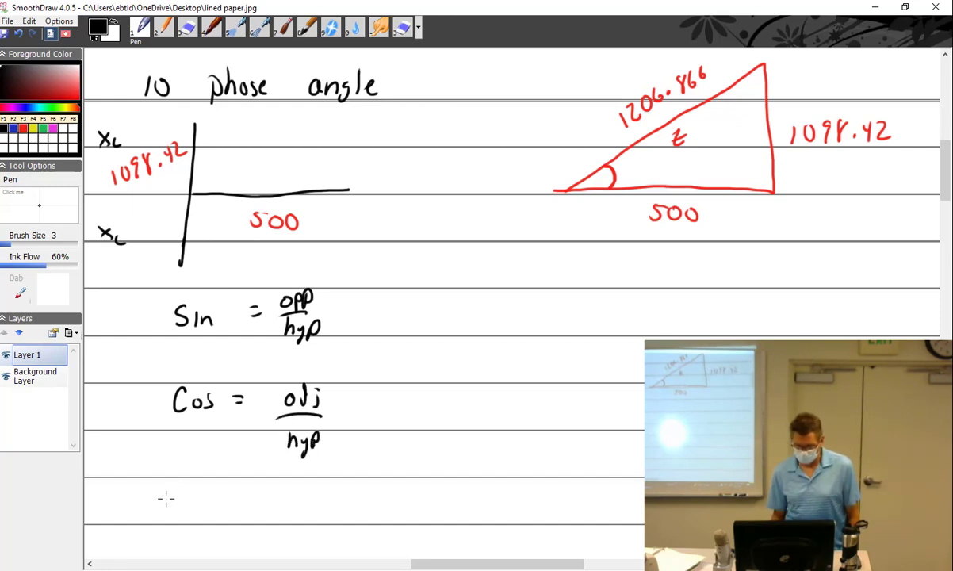
- Write tan = opp/adj and dot the triangle's angle corner
mouse_move(181, 493)
mouse_down()
mouse_move(184, 514)
mouse_move(212, 512)
mouse_up()
drag(229, 501, 302, 500)
mouse_move(309, 489)
mouse_down()
mouse_move(289, 515)
mouse_move(308, 515)
mouse_move(286, 532)
mouse_move(301, 519)
mouse_move(306, 543)
mouse_up()
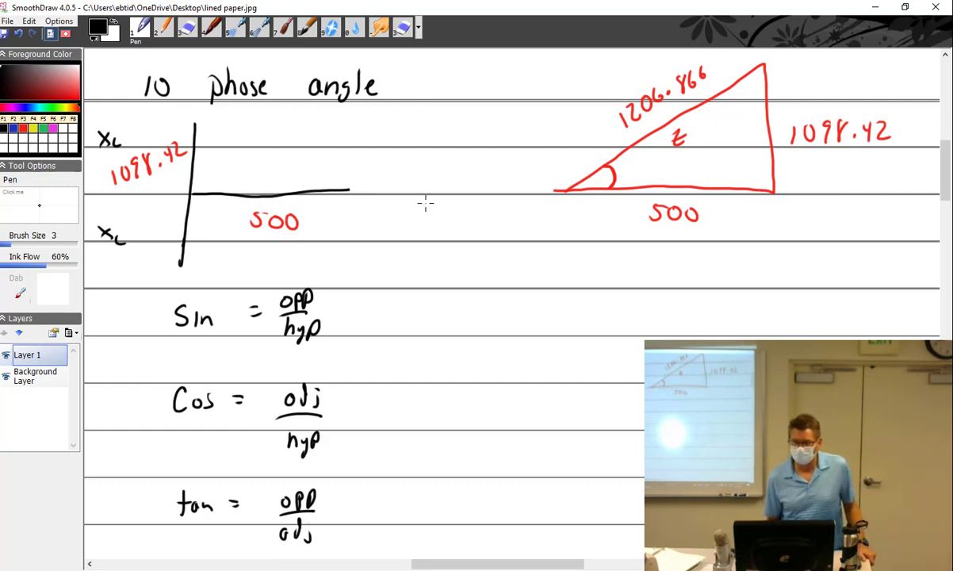
click(561, 190)
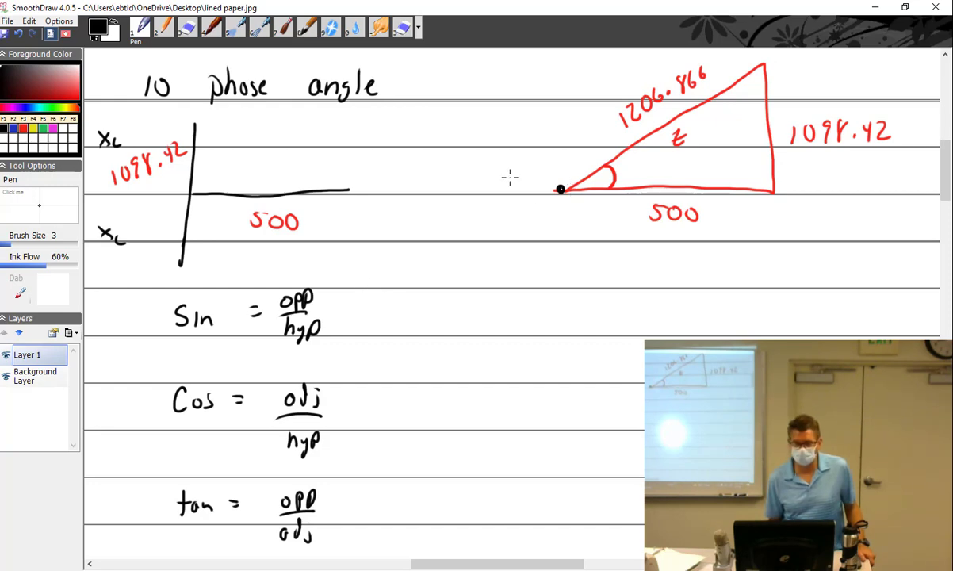
- Draw an arrow into the triangle and write 1098.42/1206.866 beside the sine formula
mouse_move(563, 187)
mouse_down()
mouse_move(751, 134)
mouse_move(745, 143)
mouse_up()
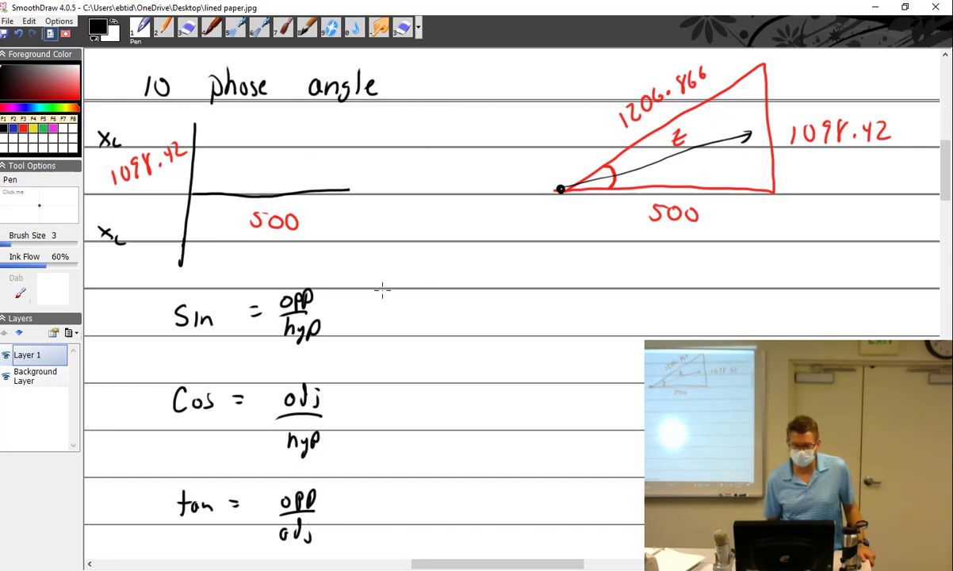
mouse_move(385, 275)
mouse_down()
mouse_move(432, 272)
mouse_move(429, 290)
mouse_move(440, 278)
mouse_move(498, 287)
mouse_up()
click(463, 283)
drag(371, 303, 502, 294)
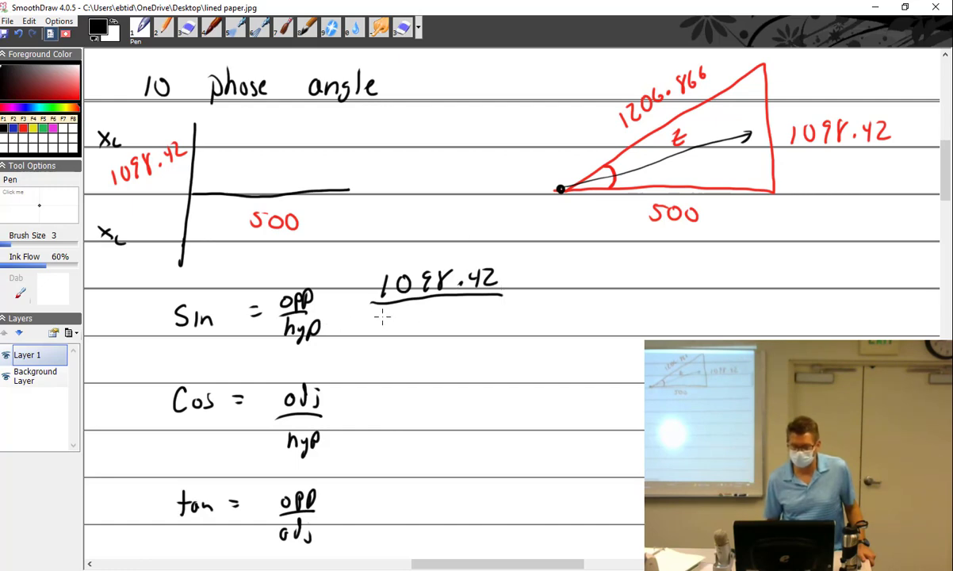
mouse_move(384, 315)
mouse_down()
mouse_move(383, 333)
mouse_move(410, 332)
mouse_up()
mouse_move(423, 315)
mouse_down()
mouse_move(438, 326)
mouse_move(469, 315)
mouse_move(496, 323)
mouse_up()
click(455, 328)
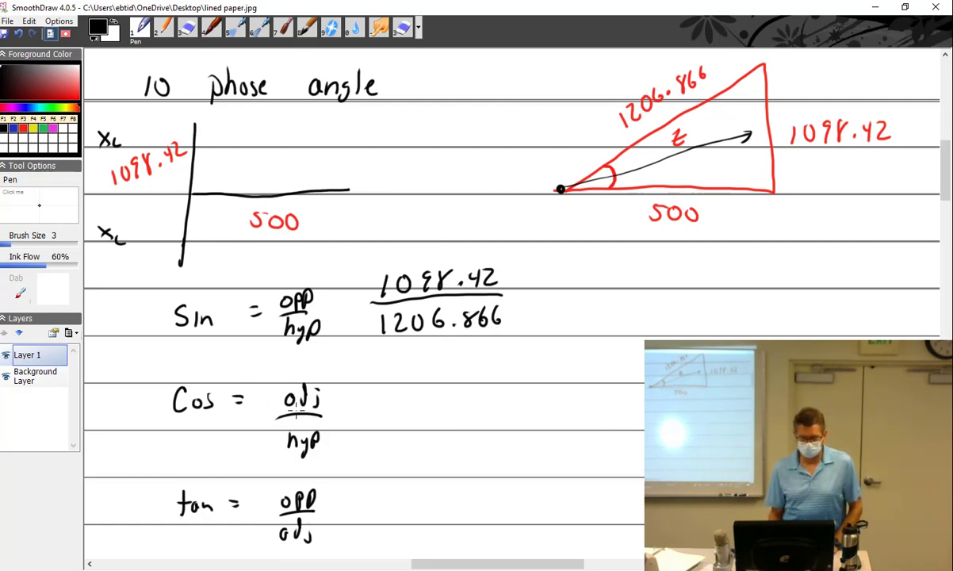
- Write 500/1206.866 beside the cosine formula
mouse_move(419, 387)
mouse_down()
mouse_move(410, 405)
mouse_move(451, 389)
mouse_up()
mouse_move(398, 411)
mouse_down()
mouse_move(456, 409)
mouse_move(407, 445)
mouse_move(428, 443)
mouse_up()
mouse_move(435, 427)
mouse_down()
mouse_move(484, 418)
mouse_move(497, 441)
mouse_up()
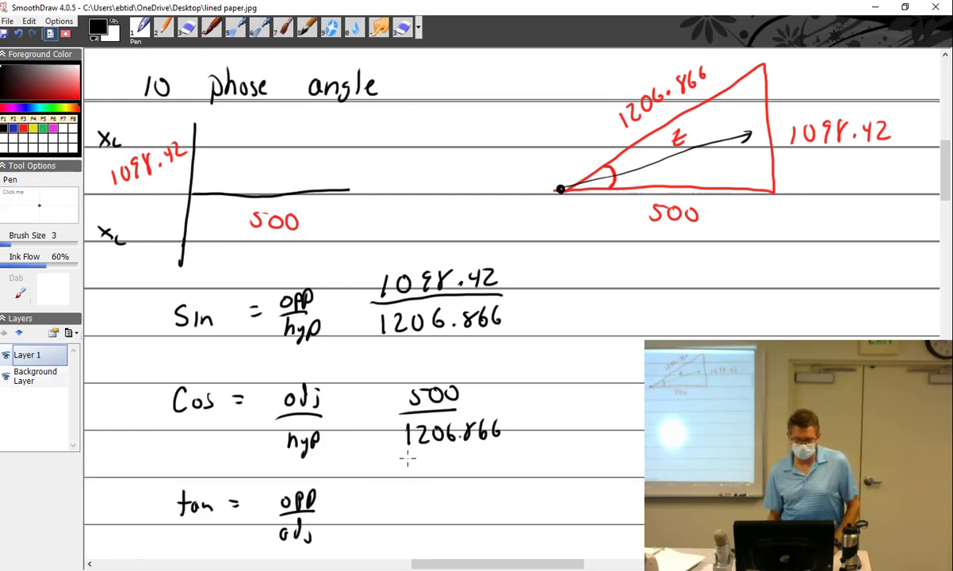
- Write 1098.42 over a fraction bar beside the tangent formula
drag(427, 485, 426, 500)
drag(437, 486, 453, 500)
drag(468, 484, 467, 499)
drag(478, 498, 479, 497)
drag(484, 481, 492, 499)
drag(500, 479, 518, 491)
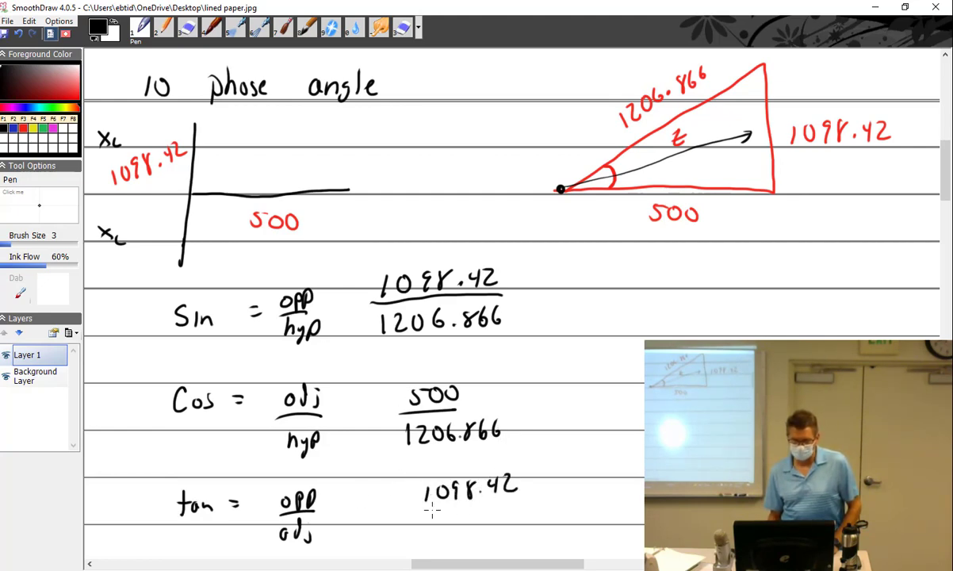
mouse_move(415, 514)
mouse_down()
mouse_move(496, 505)
mouse_move(438, 535)
mouse_move(461, 520)
mouse_move(486, 524)
mouse_up()
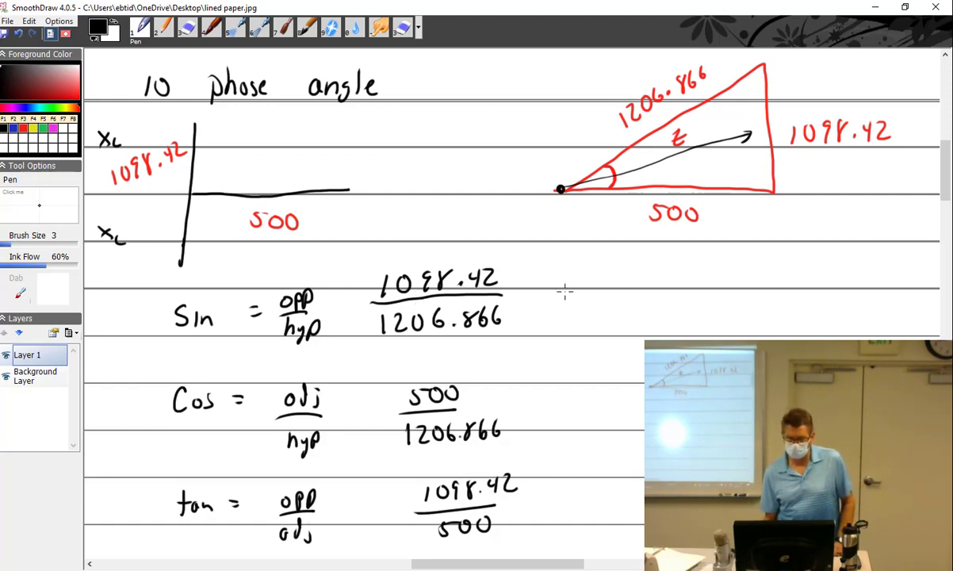
- Write the angle 65.53° and the sine value .910 by the sine ratio
mouse_move(585, 281)
mouse_down()
mouse_move(581, 293)
mouse_move(603, 300)
mouse_up()
mouse_move(601, 279)
mouse_down()
mouse_move(644, 299)
mouse_move(658, 277)
mouse_move(670, 294)
mouse_move(661, 302)
mouse_move(693, 277)
mouse_up()
click(623, 298)
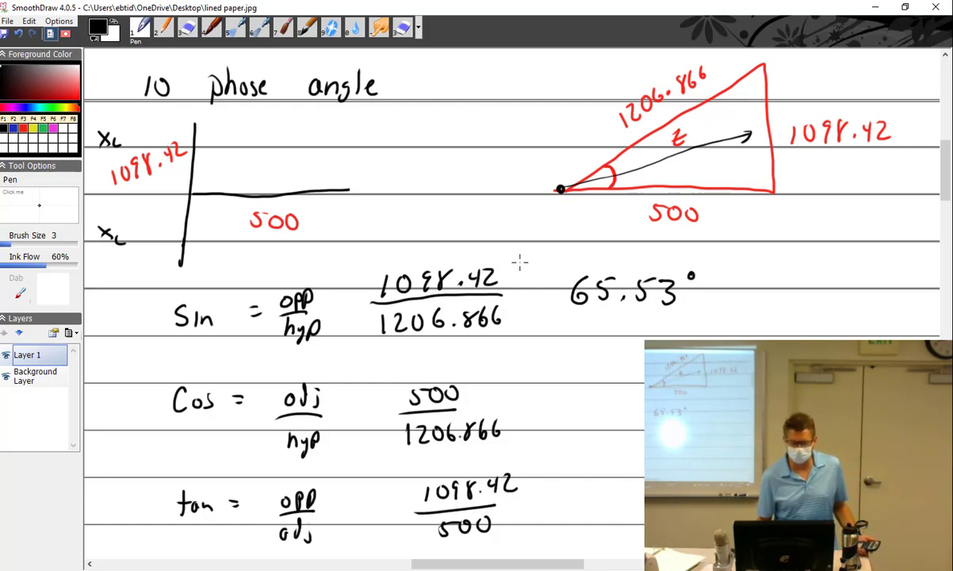
drag(544, 247, 542, 260)
mouse_move(550, 246)
mouse_down()
mouse_move(550, 259)
mouse_move(558, 244)
mouse_up()
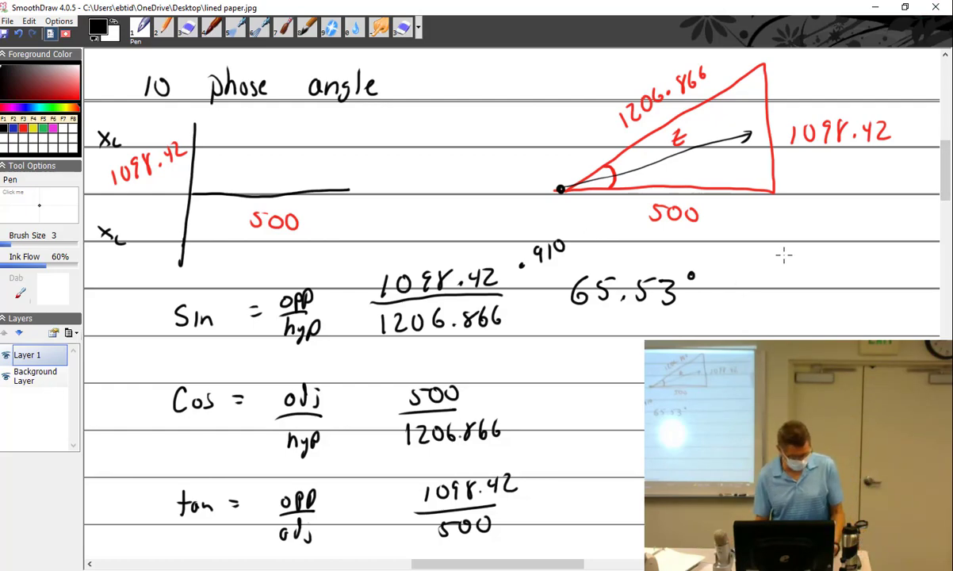
- Note Sin⁻¹ (-) as the calculator entry and write 65.53 beside the cosine ratio
mouse_move(794, 256)
mouse_down()
mouse_move(786, 276)
mouse_move(803, 277)
mouse_up()
mouse_move(808, 267)
mouse_down()
mouse_move(816, 275)
mouse_move(834, 259)
mouse_move(855, 278)
mouse_up()
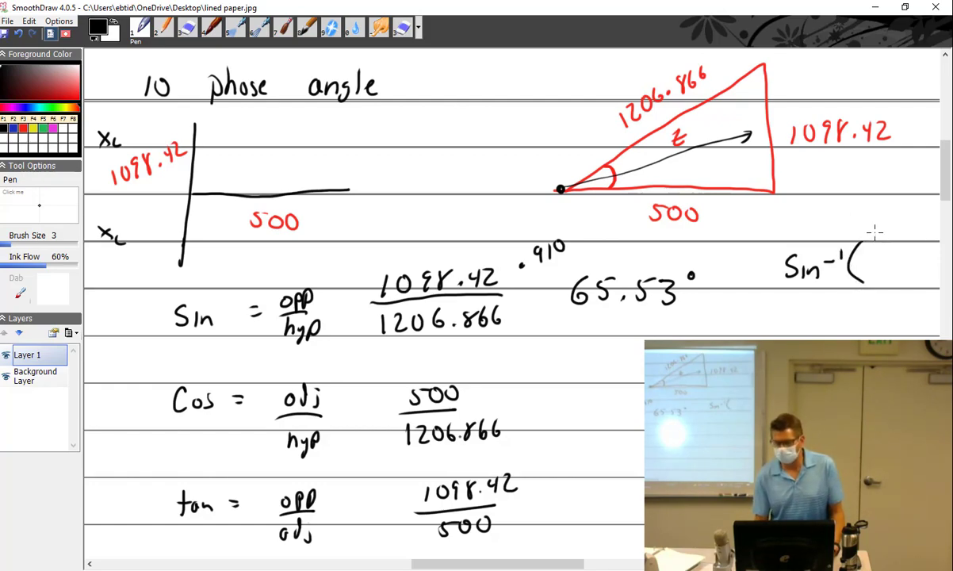
mouse_move(873, 237)
mouse_down()
mouse_move(897, 236)
mouse_move(865, 271)
mouse_up()
drag(872, 263, 889, 270)
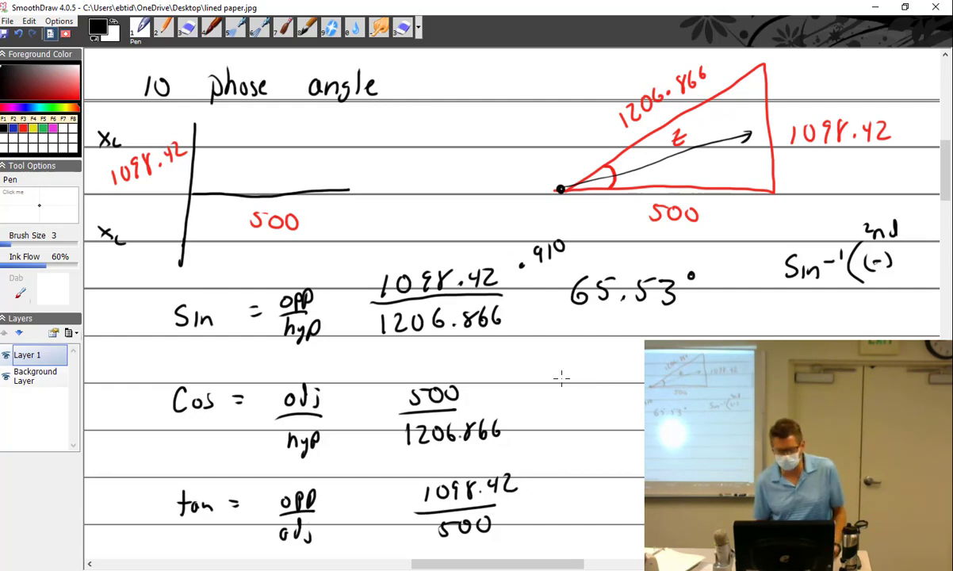
mouse_move(560, 379)
mouse_down()
mouse_move(600, 374)
mouse_move(608, 384)
mouse_move(582, 390)
mouse_up()
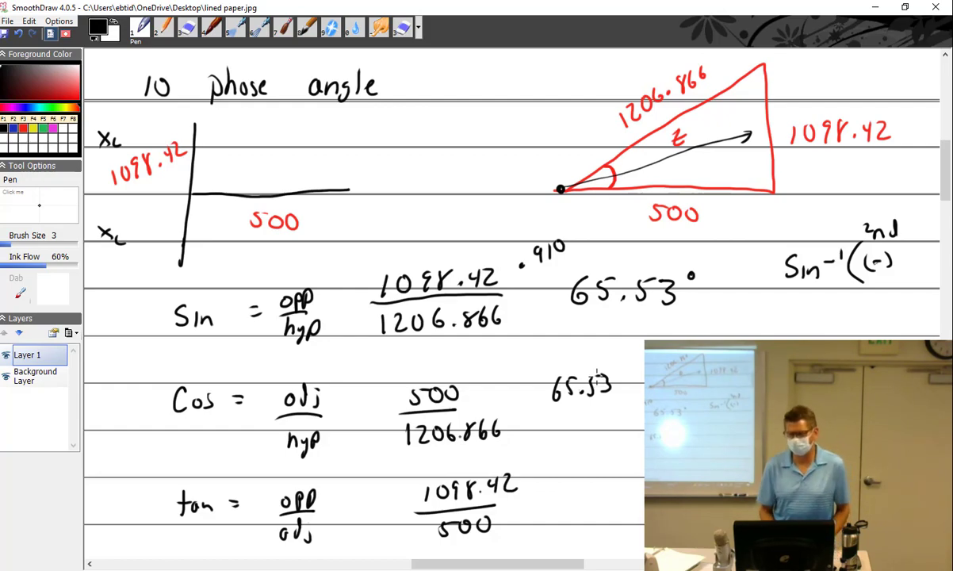
drag(756, 305, 755, 323)
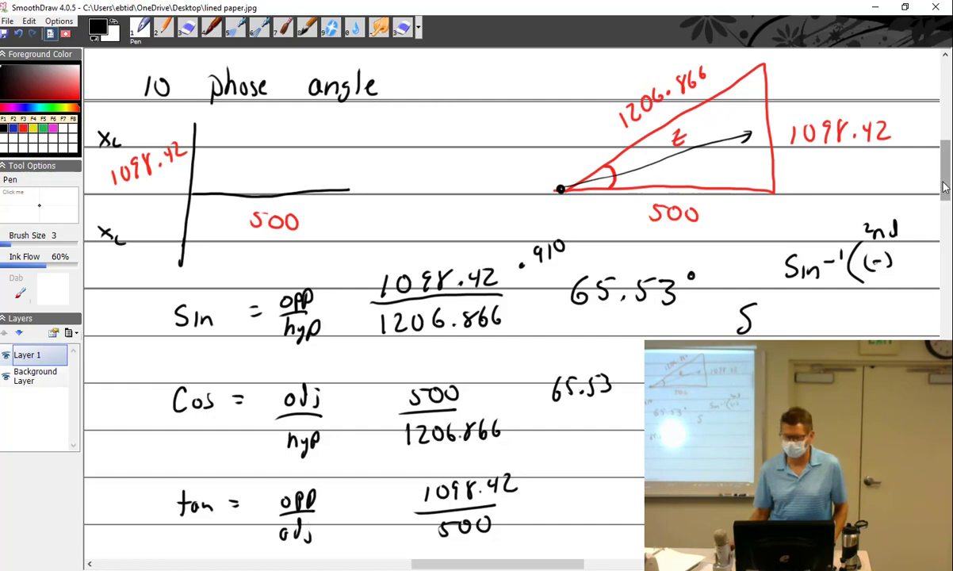
- Undo a stray stroke and write 2nd SIN on the row below tan
drag(947, 190, 949, 225)
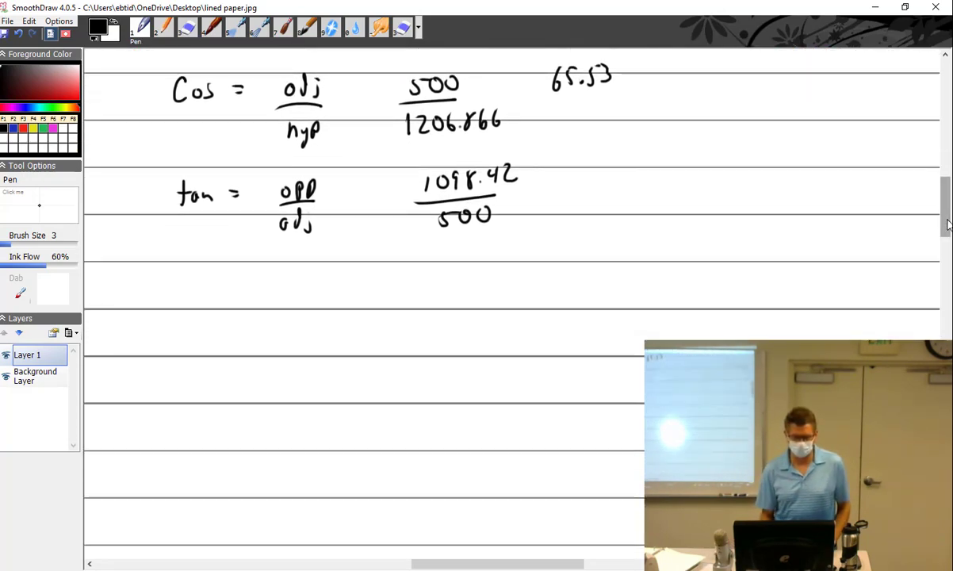
mouse_move(164, 275)
mouse_down()
mouse_move(159, 301)
mouse_move(189, 302)
mouse_up()
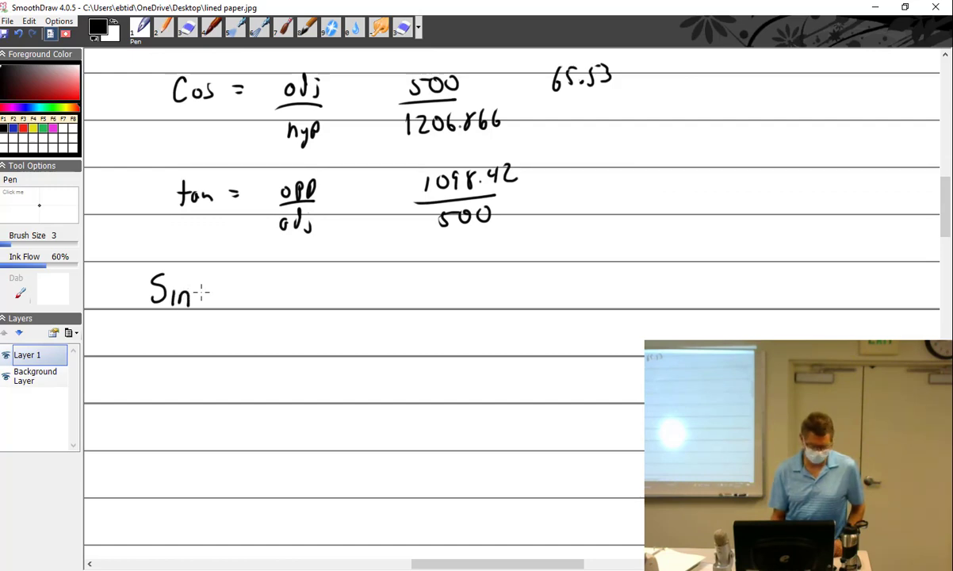
key(ctrl+z)
key(ctrl+z)
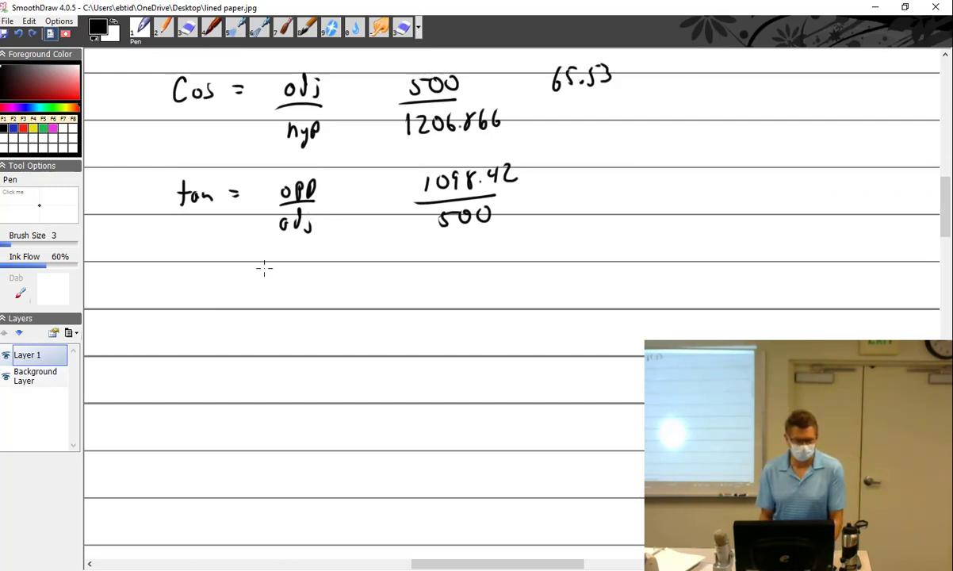
mouse_move(130, 277)
mouse_down()
mouse_move(141, 299)
mouse_move(164, 299)
mouse_up()
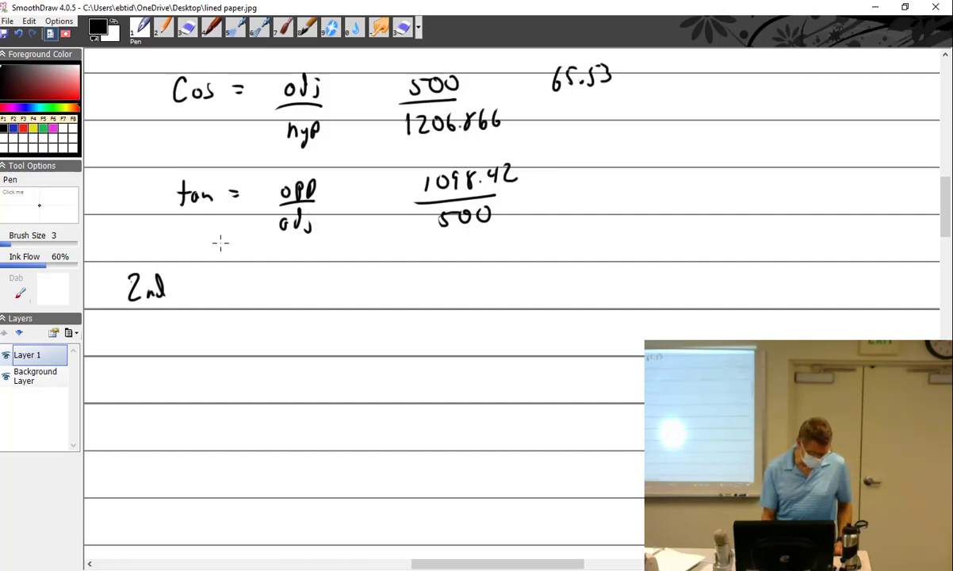
mouse_move(218, 275)
mouse_down()
mouse_move(207, 296)
mouse_move(227, 297)
mouse_move(246, 282)
mouse_move(270, 302)
mouse_up()
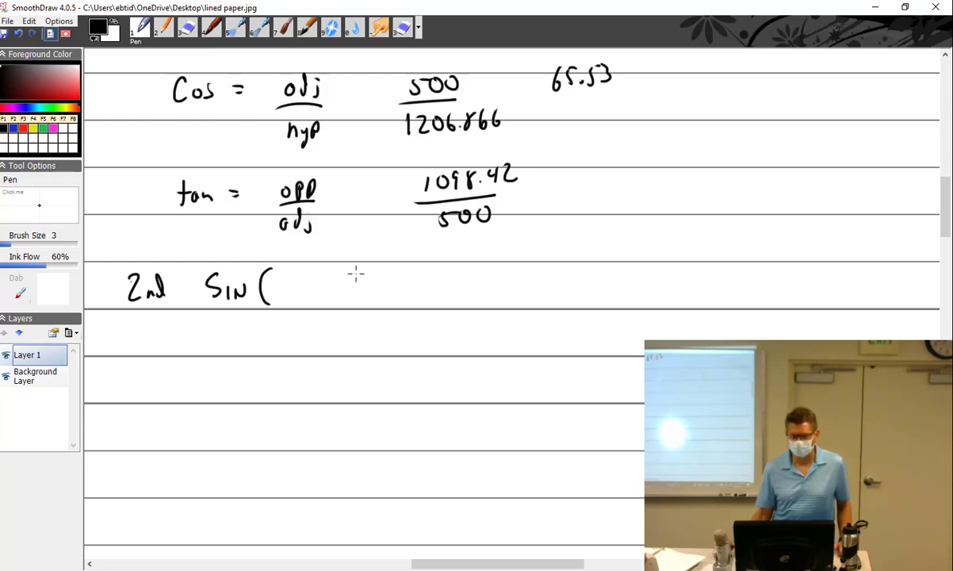
- Complete the entry as (1098.42 ÷ 1206.866) = and list I, C, R beneath it
click(945, 56)
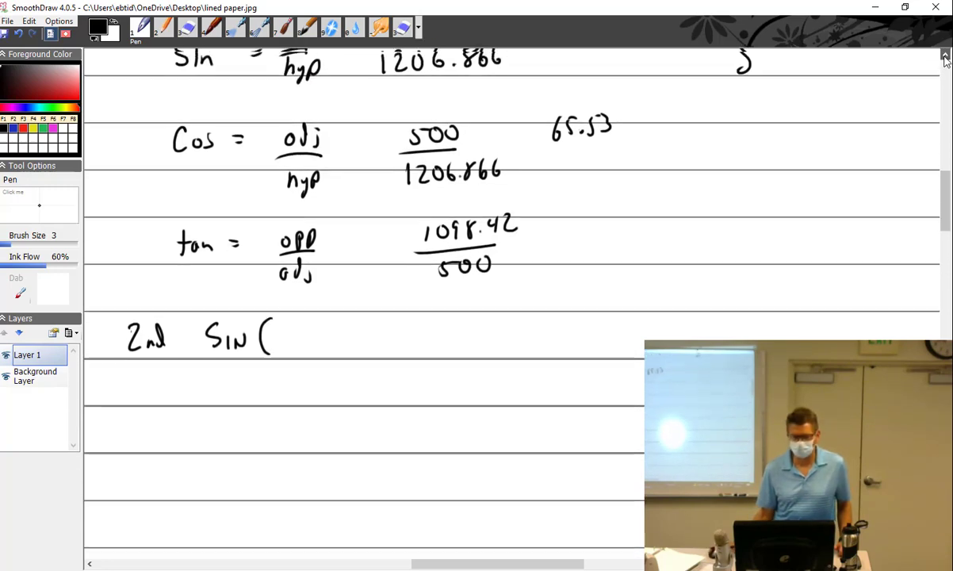
click(945, 56)
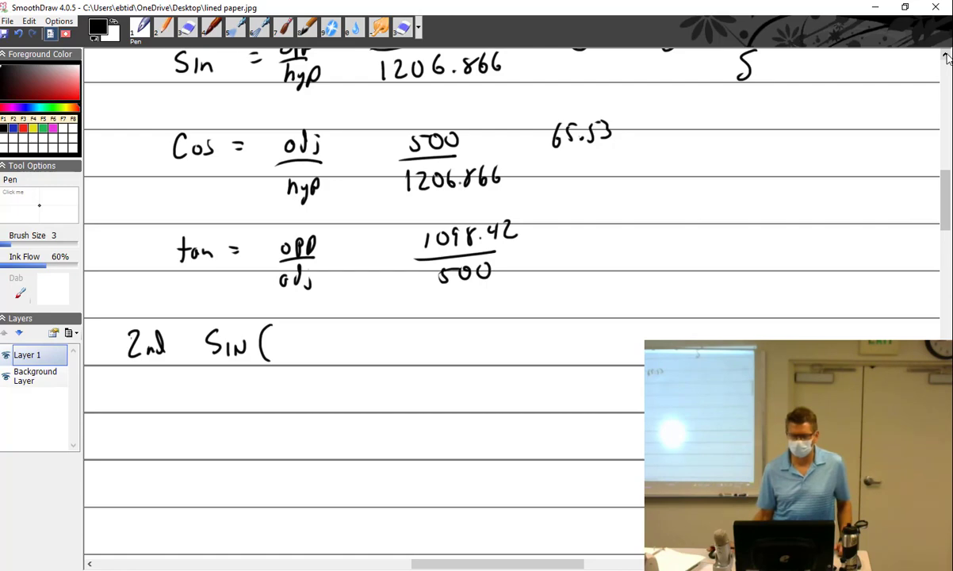
click(946, 57)
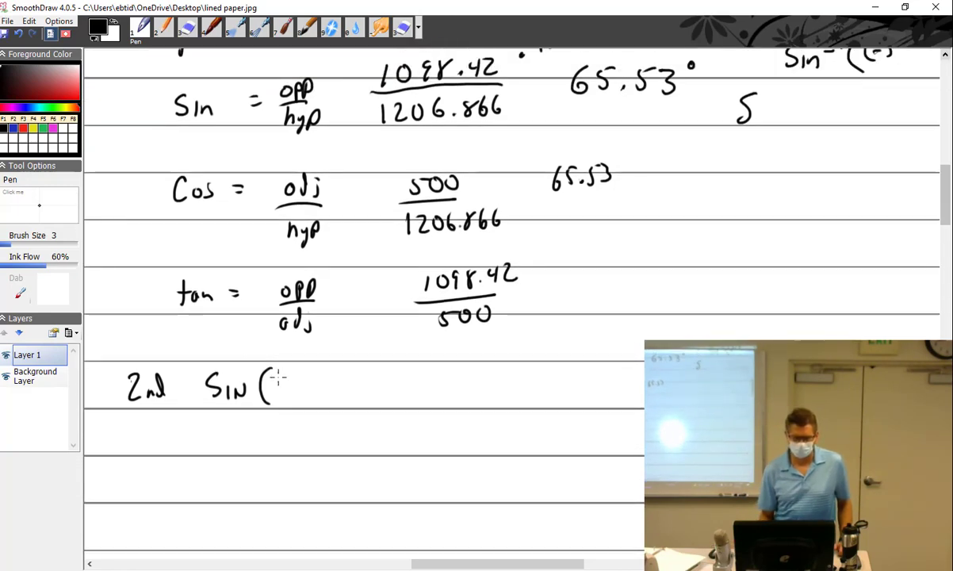
mouse_move(289, 382)
mouse_down()
mouse_move(289, 401)
mouse_move(302, 383)
mouse_move(316, 402)
mouse_move(333, 383)
mouse_move(343, 394)
mouse_move(434, 394)
mouse_up()
click(389, 379)
click(389, 394)
mouse_move(442, 380)
mouse_down()
mouse_move(454, 387)
mouse_move(479, 379)
mouse_move(488, 397)
mouse_up()
mouse_move(500, 380)
mouse_down()
mouse_move(498, 396)
mouse_move(509, 401)
mouse_move(547, 380)
mouse_up()
drag(531, 390, 549, 389)
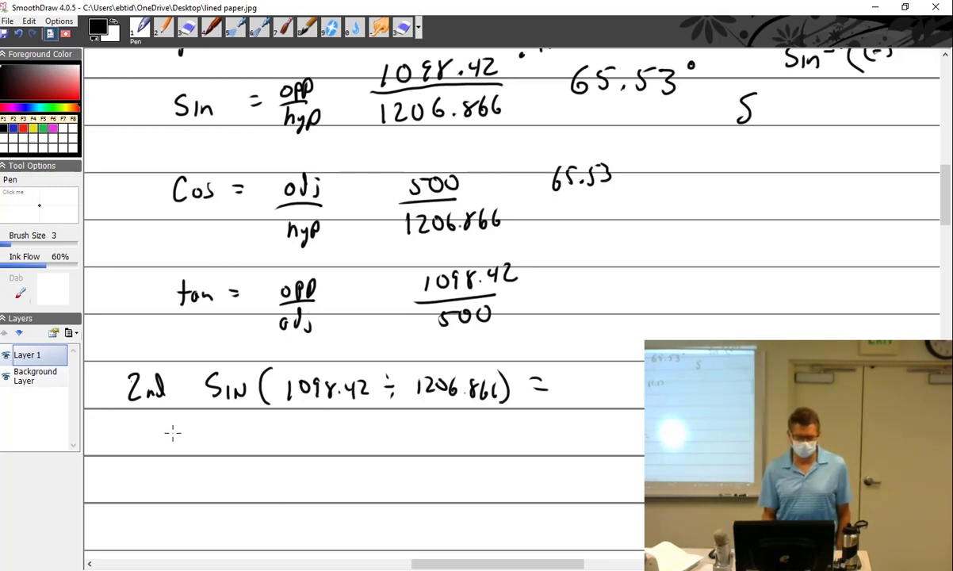
mouse_move(164, 433)
mouse_down()
mouse_move(176, 433)
mouse_move(169, 453)
mouse_up()
mouse_move(163, 453)
mouse_down()
mouse_move(178, 453)
mouse_move(161, 530)
mouse_move(181, 532)
mouse_up()
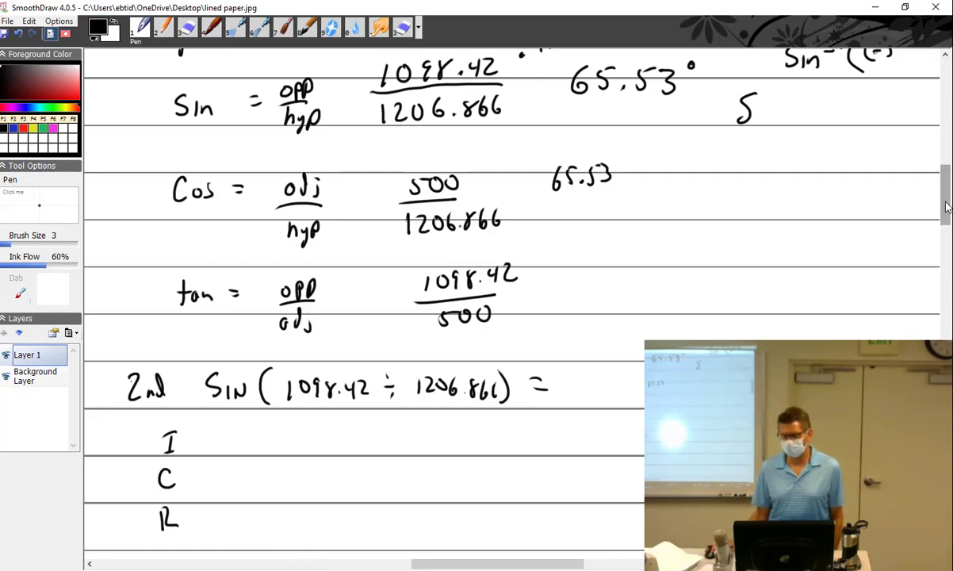
- Ring 500 Ω, XL 1319.461 and Xc 221.049 on the diagram, then show sections 6–9
drag(949, 200, 949, 175)
drag(553, 567, 376, 566)
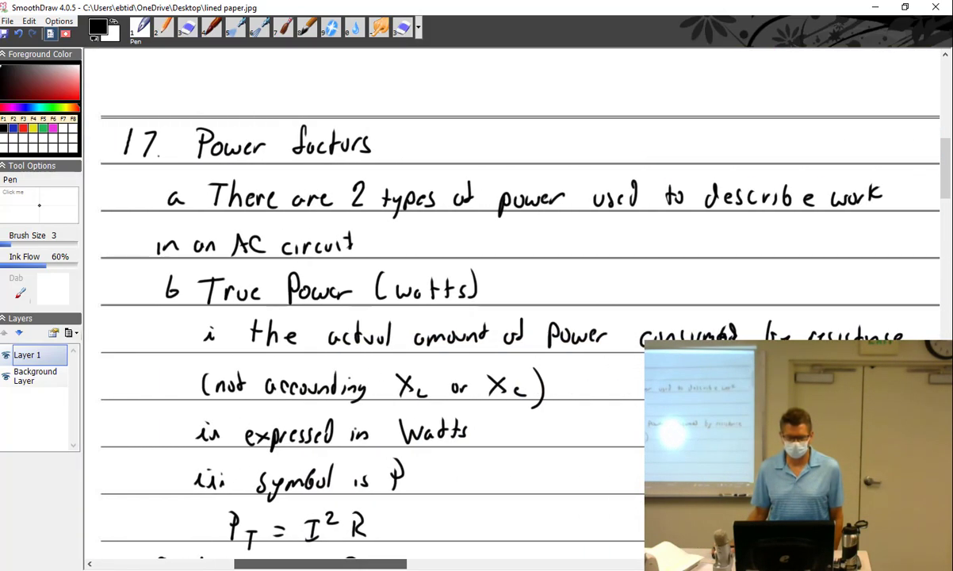
scroll(390, 442, up, 4)
scroll(389, 445, down, 12)
scroll(391, 446, down, 8)
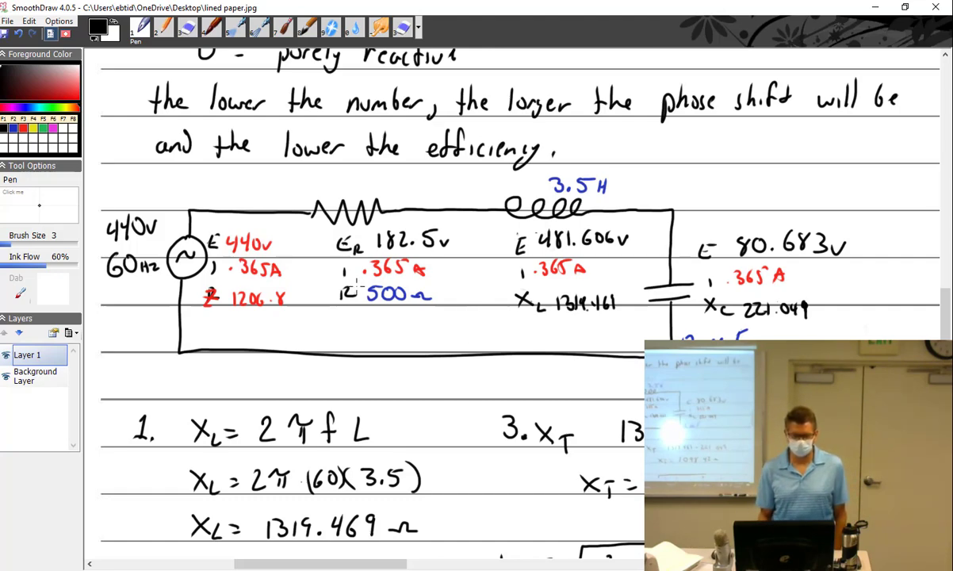
mouse_move(346, 279)
mouse_down()
mouse_move(327, 292)
mouse_move(419, 319)
mouse_move(346, 278)
mouse_up()
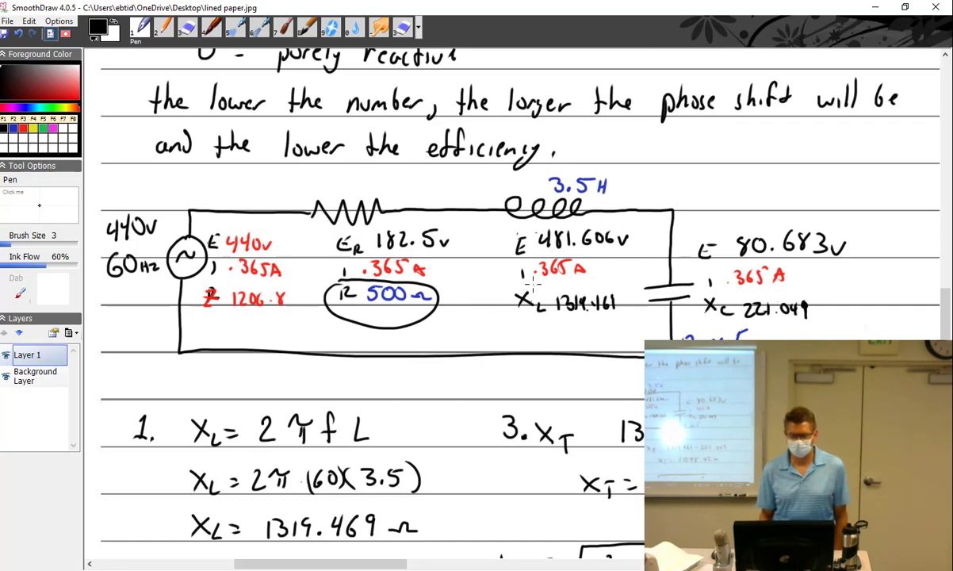
mouse_move(522, 287)
mouse_down()
mouse_move(530, 325)
mouse_move(591, 327)
mouse_move(634, 313)
mouse_move(603, 286)
mouse_move(522, 287)
mouse_up()
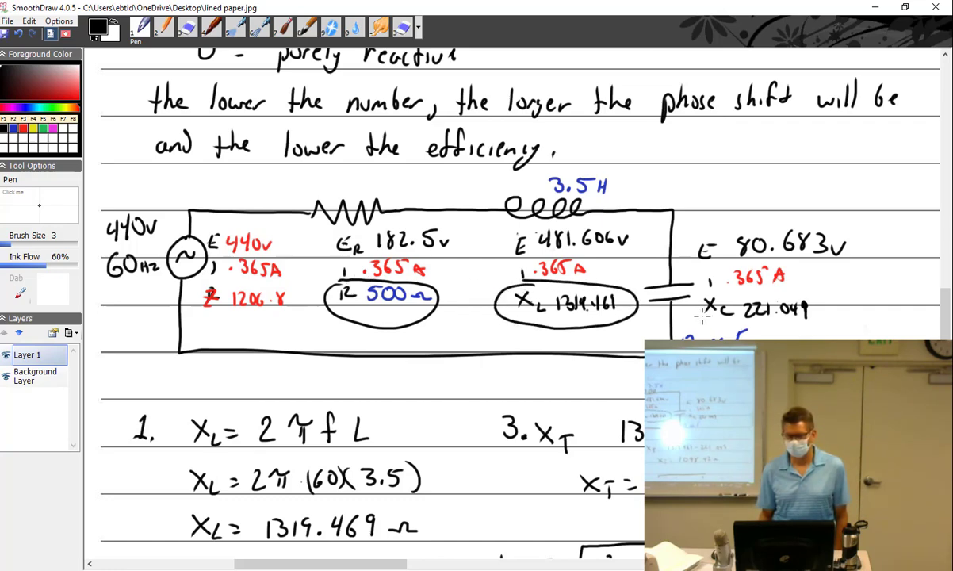
mouse_move(701, 295)
mouse_down()
mouse_move(712, 319)
mouse_move(781, 313)
mouse_move(717, 270)
mouse_move(688, 290)
mouse_up()
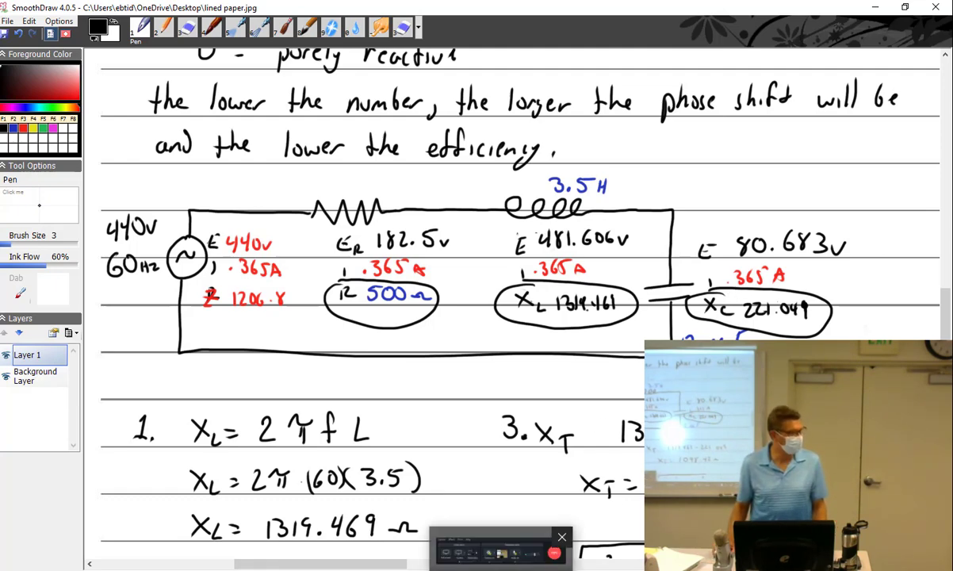
scroll(574, 503, down, 10)
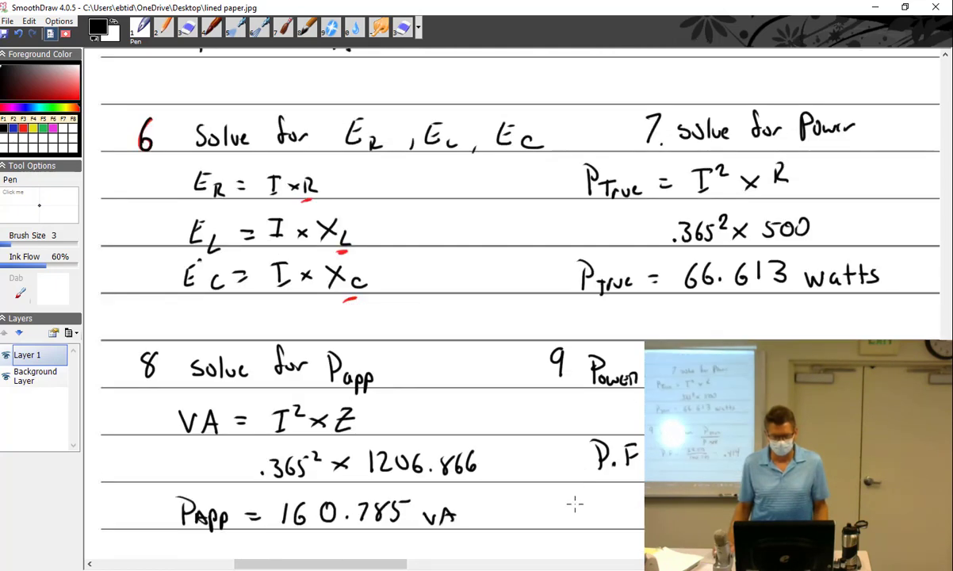